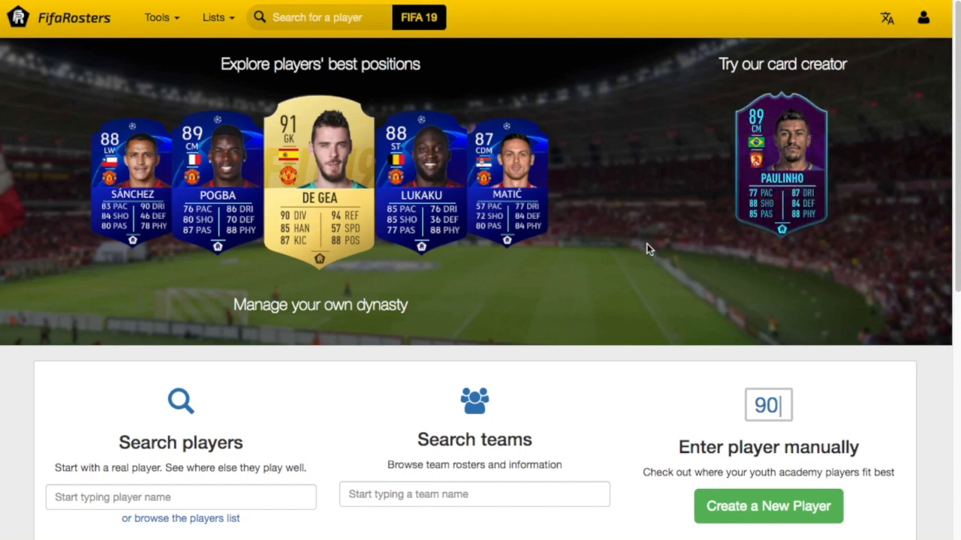
Go to the Card Designer gallery and open the FIFA 19 Special Card template
left_click(161, 21)
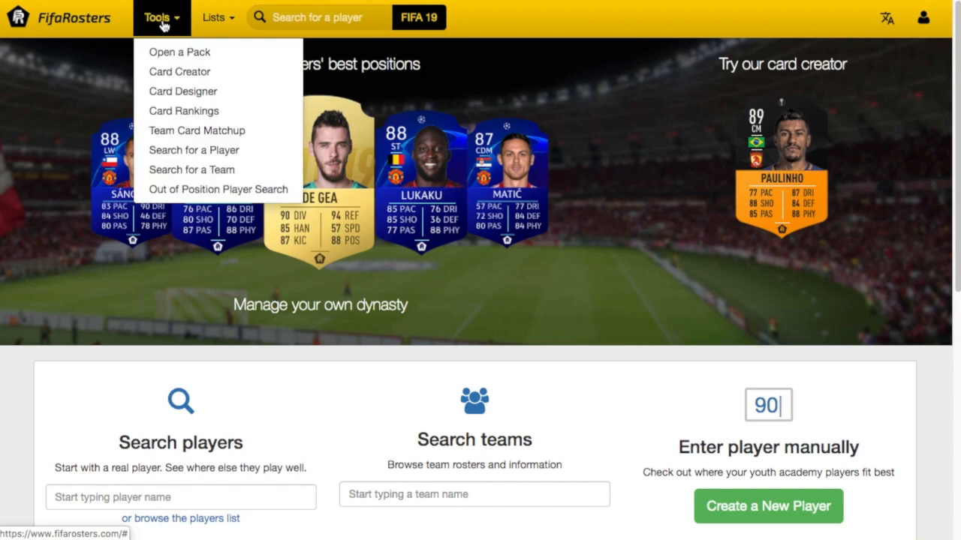
left_click(195, 99)
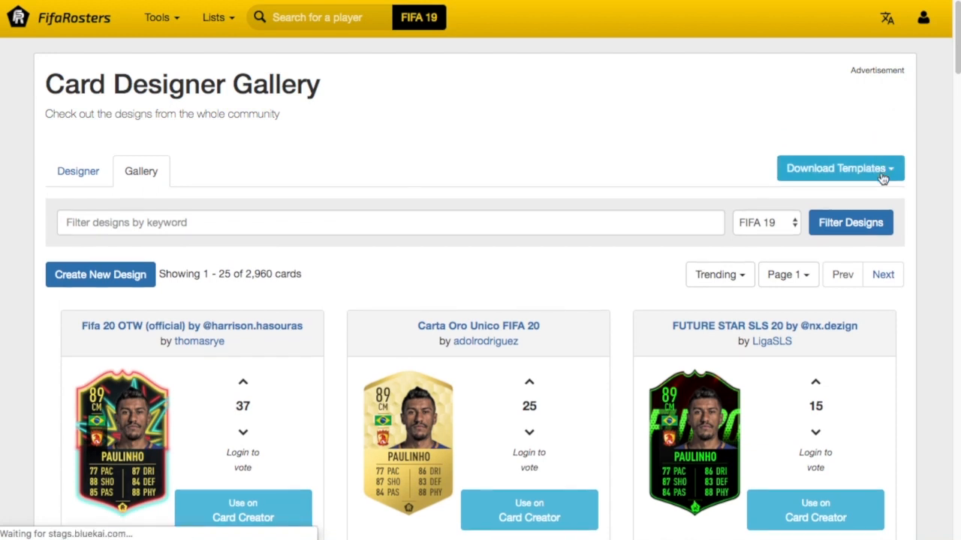
left_click(893, 175)
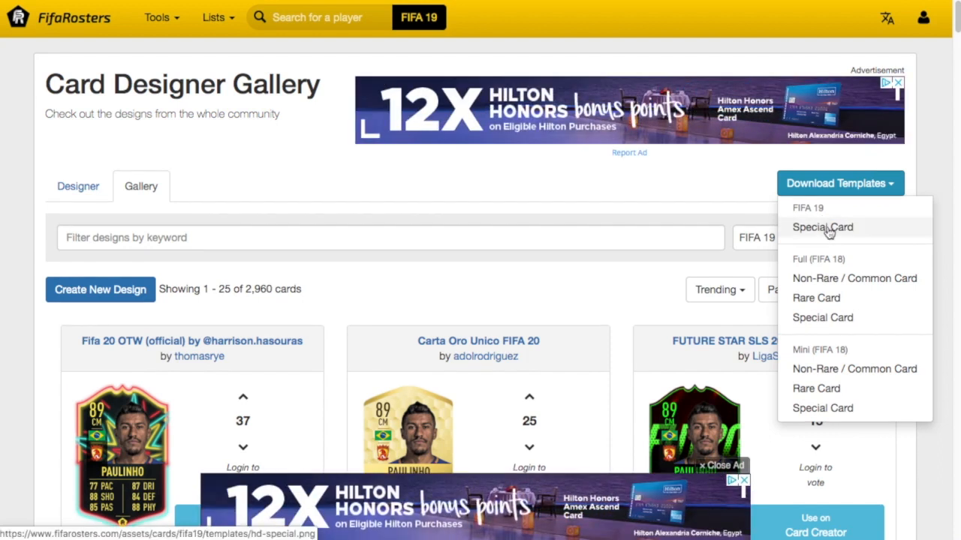
left_click(828, 233)
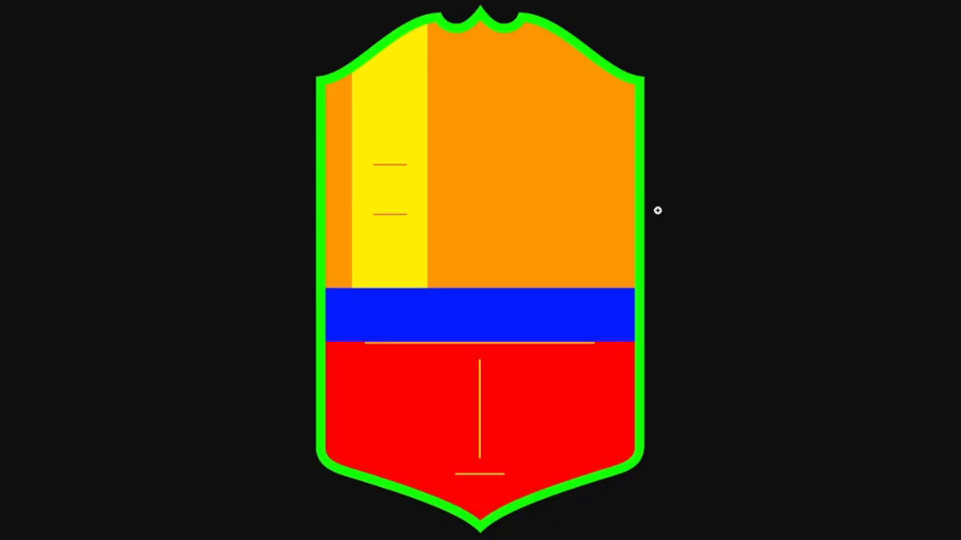
Save the template image to the Desktop as a PNG image
right_click(505, 159)
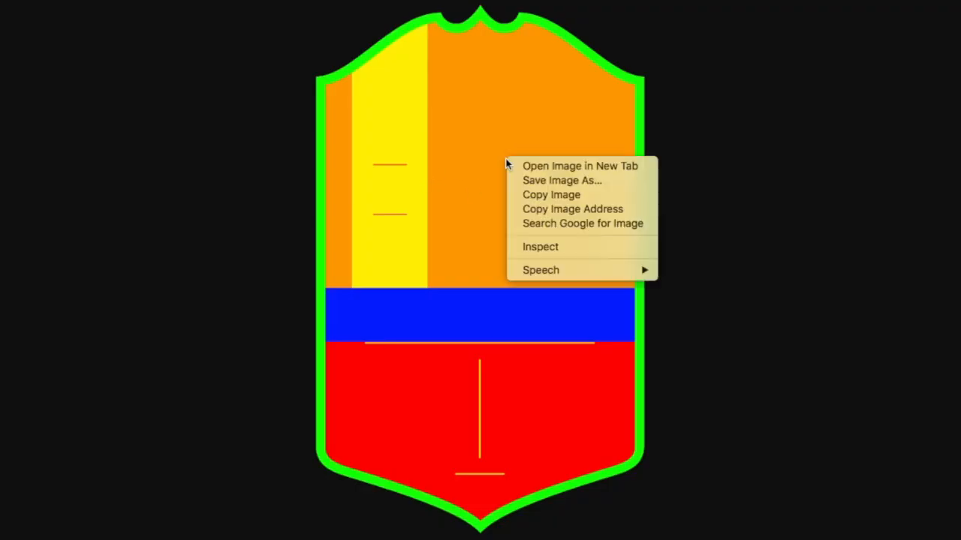
left_click(574, 183)
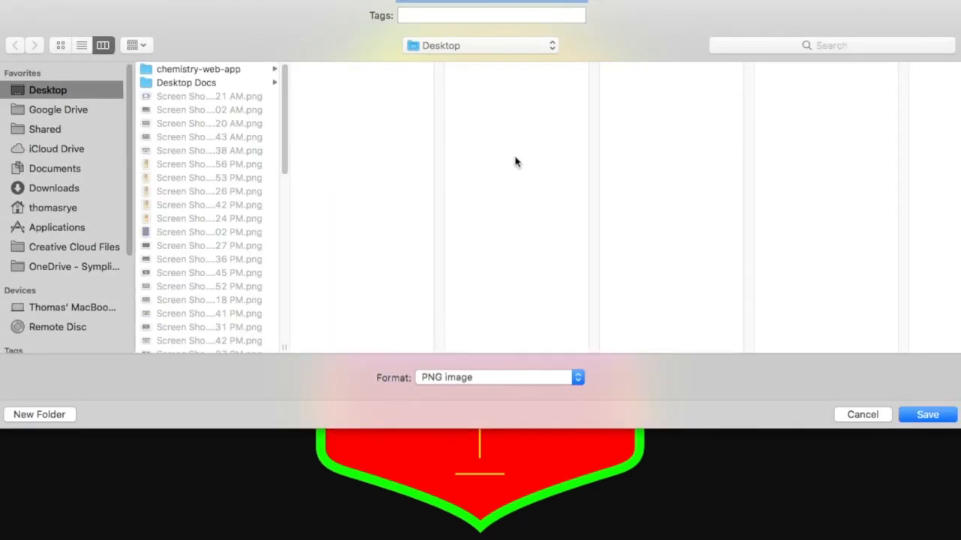
left_click(927, 415)
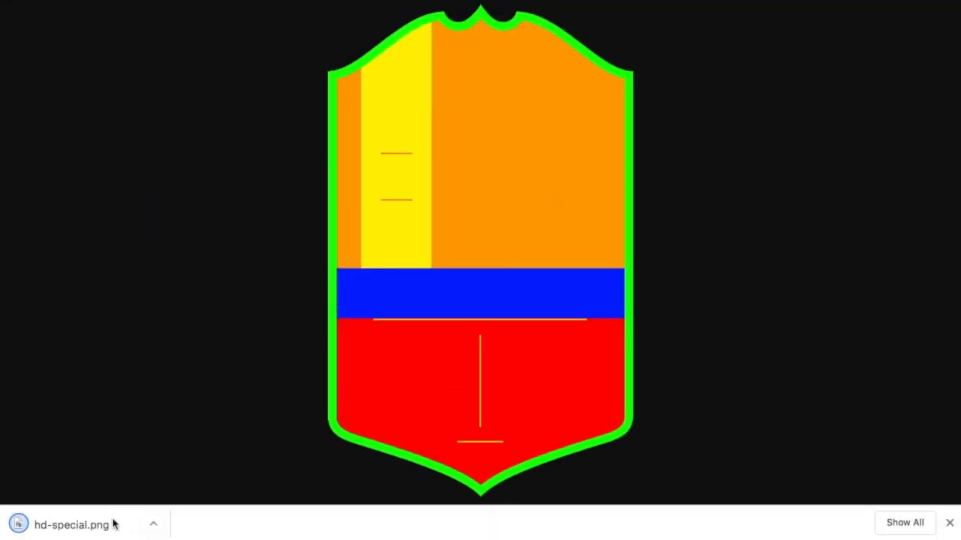
left_click(155, 525)
left_click(154, 526)
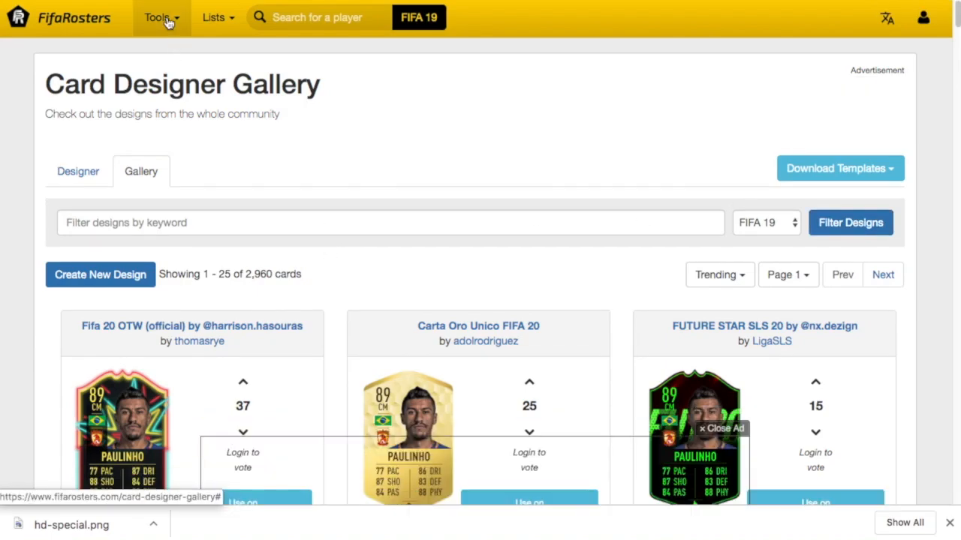
Go to the Card Creator tool and dismiss the browser's download bar
left_click(167, 20)
left_click(178, 72)
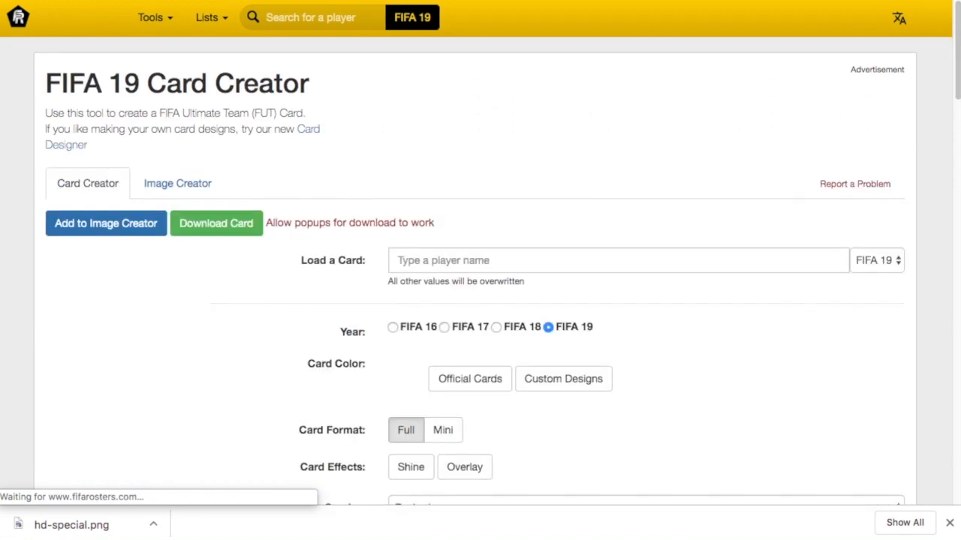
left_click(949, 523)
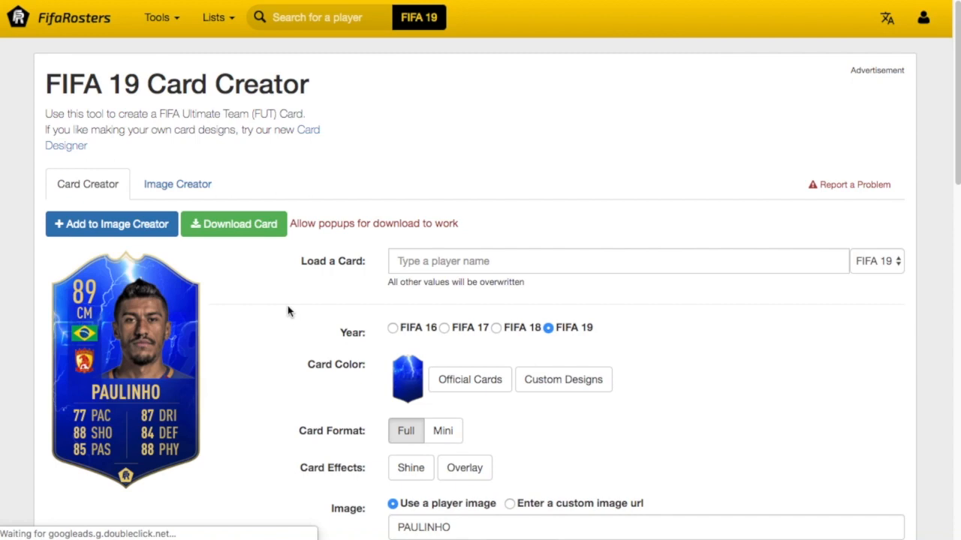
Browse the official FIFA 19 card styles and apply the Award Winner style to the card
scroll(287, 311, "down", 1)
scroll(287, 312, "down", 4)
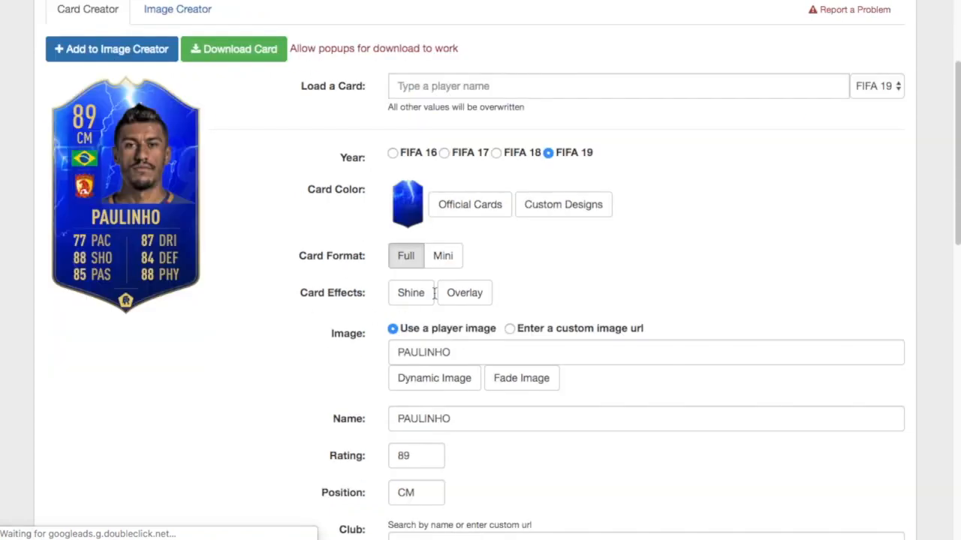
left_click(472, 206)
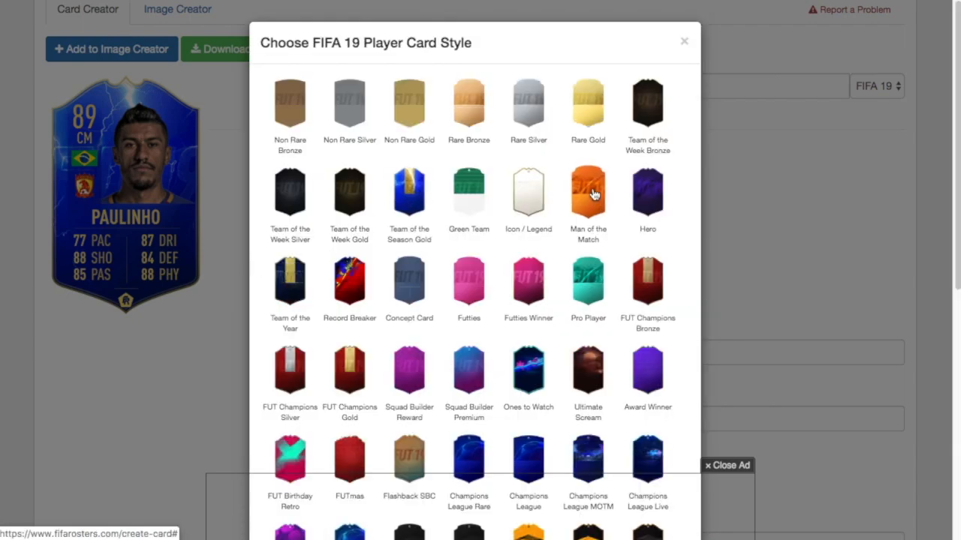
scroll(481, 167, "down", 1)
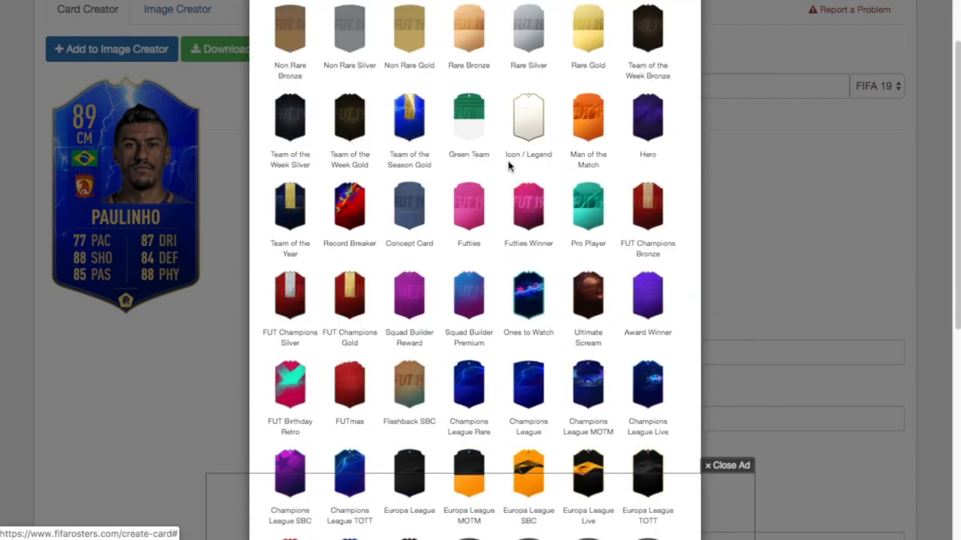
scroll(505, 184, "down", 1)
scroll(499, 225, "down", 3)
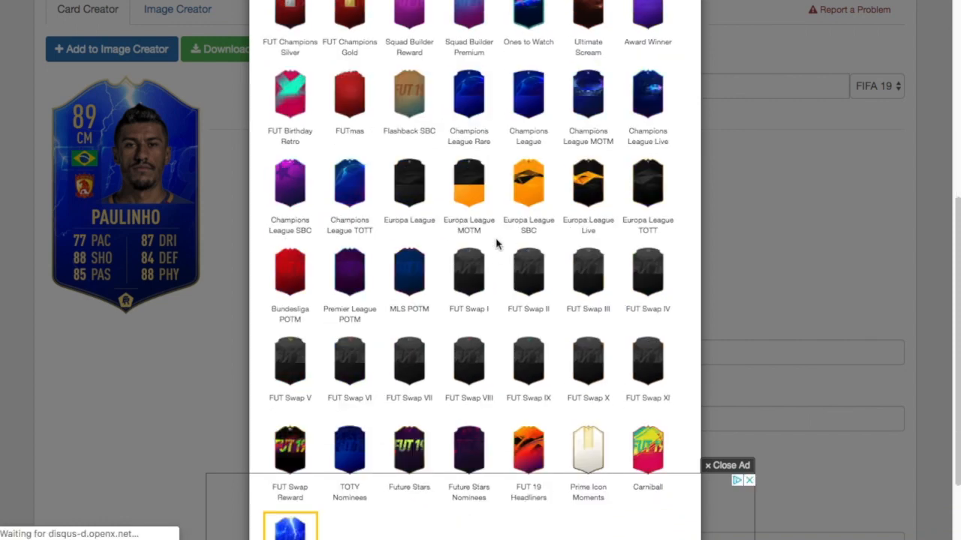
scroll(551, 210, "up", 1)
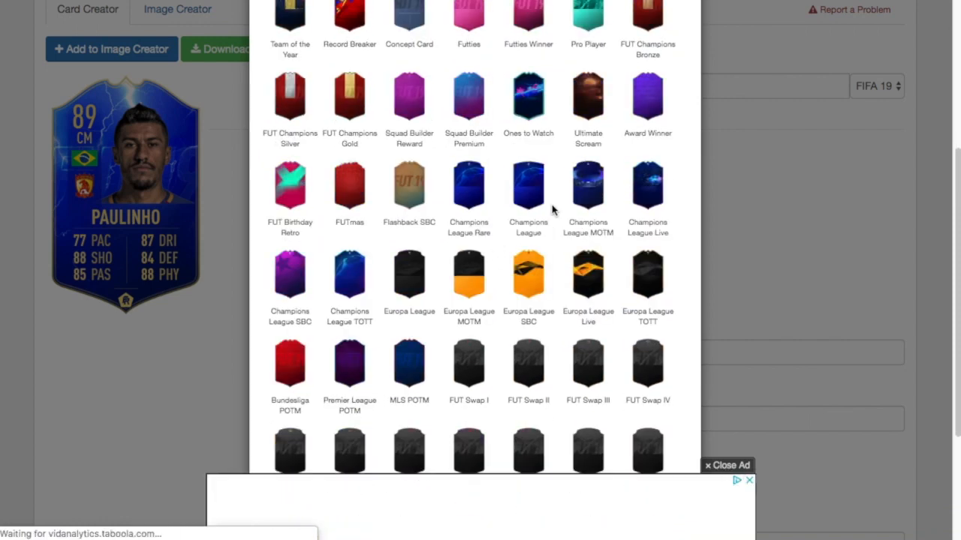
scroll(551, 210, "up", 2)
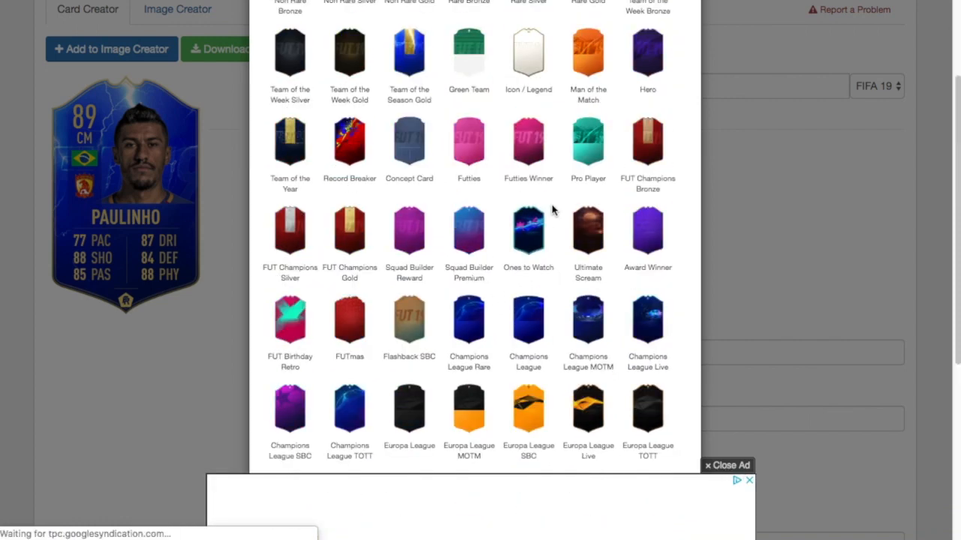
left_click(650, 233)
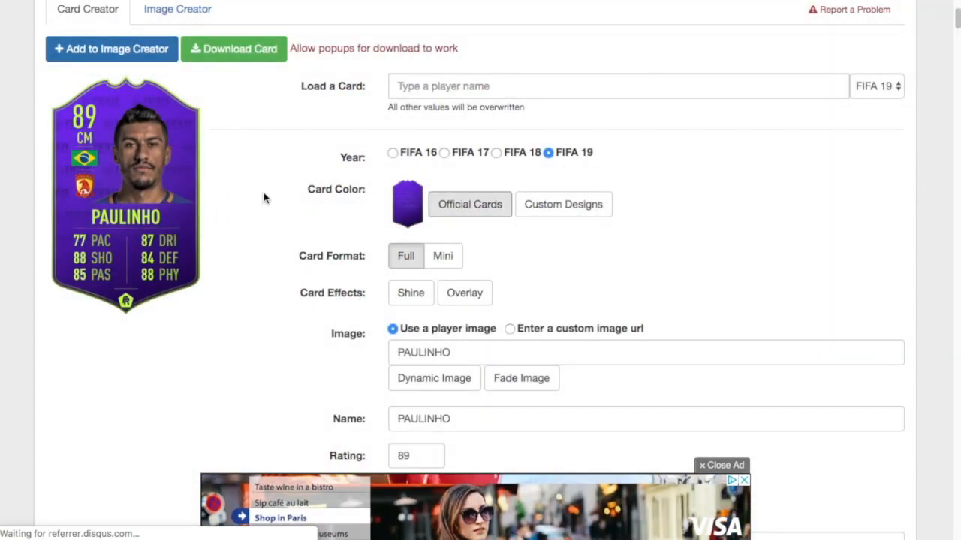
Replace the player image with the Blank Image / No Image option, found by searching "blank"
scroll(262, 197, "down", 3)
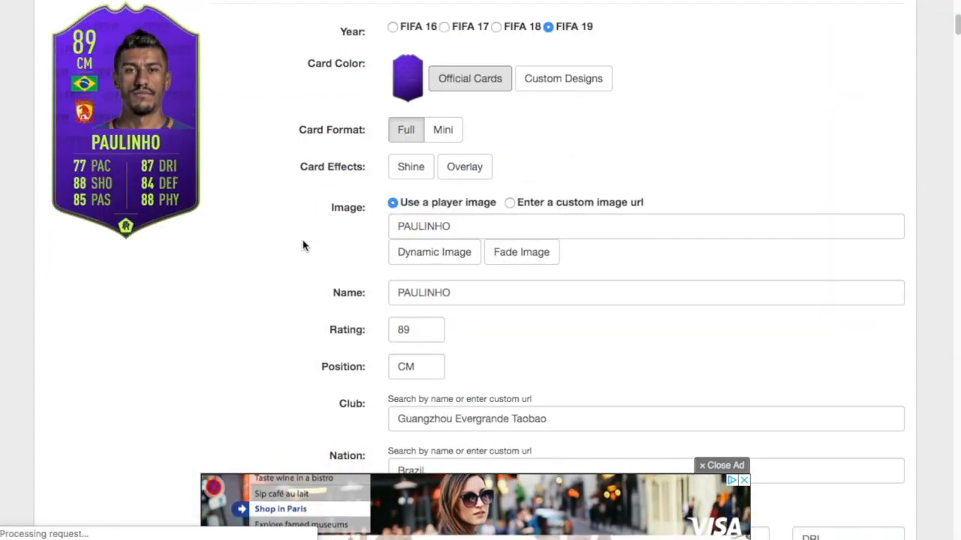
scroll(286, 241, "down", 3)
left_click(483, 106)
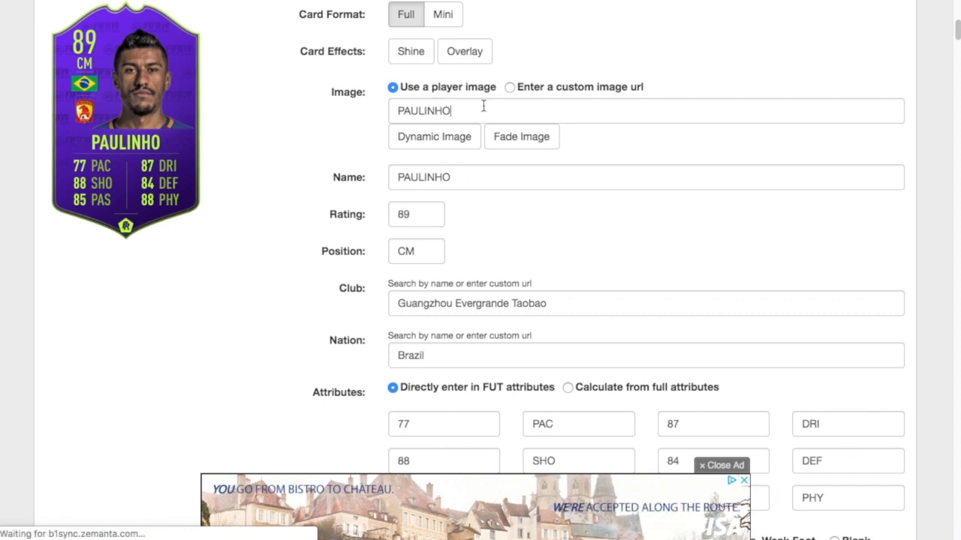
key("ctrl+a")
type("blank")
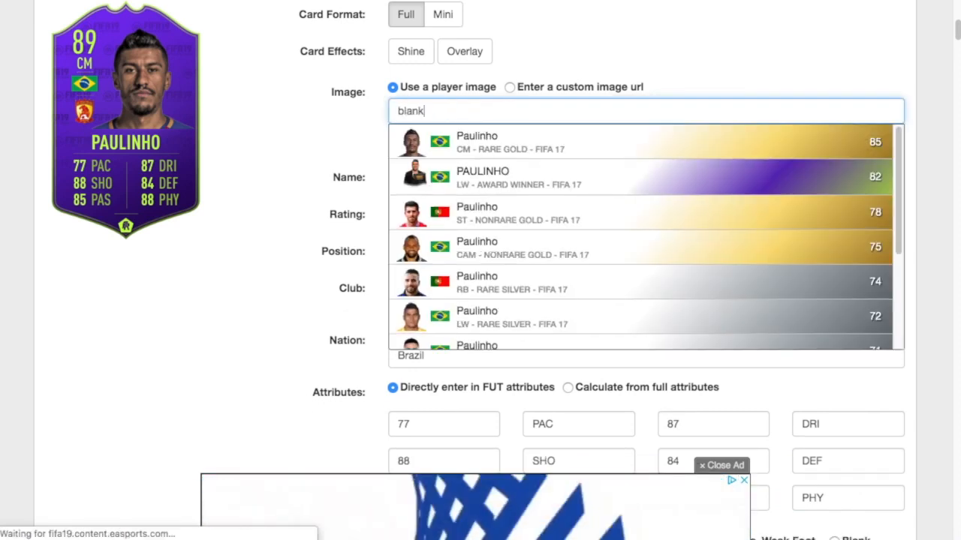
left_click(443, 139)
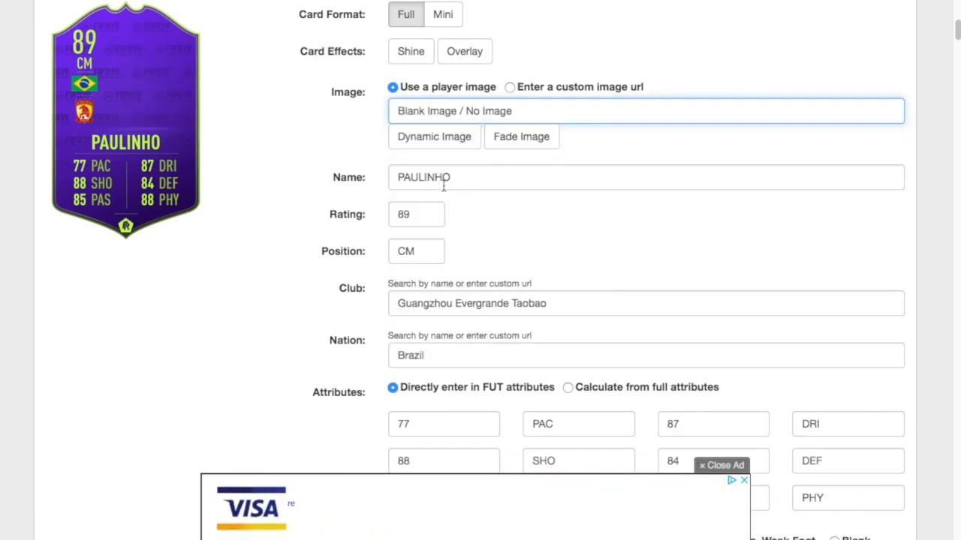
Clear the card's name, rating and position
left_click_drag(502, 173, 365, 180)
key("BackSpace")
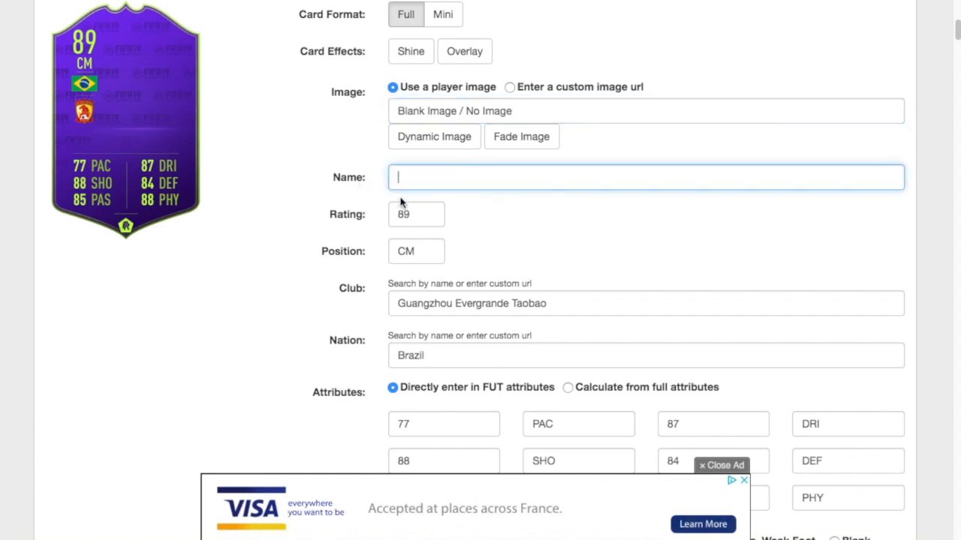
key("Tab")
key("BackSpace")
key("Tab")
key("BackSpace")
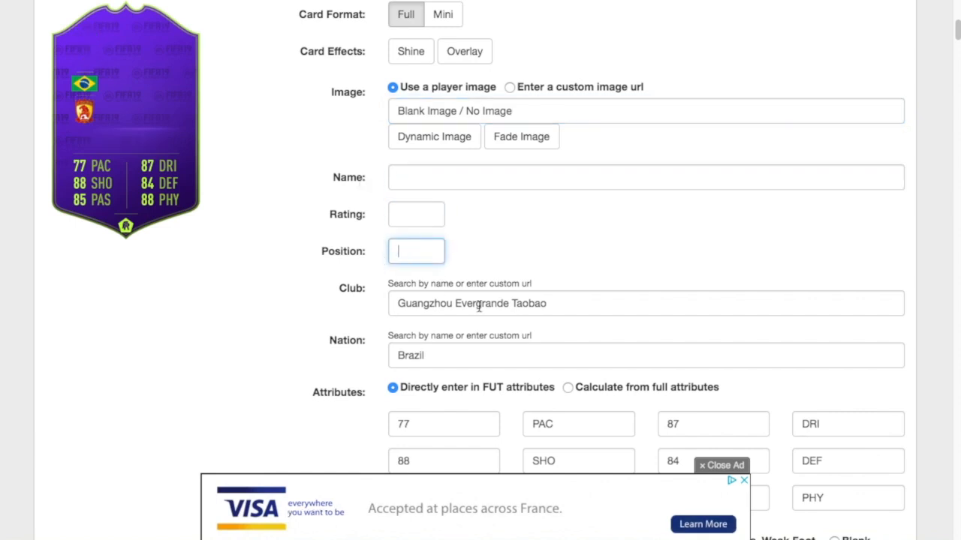
Remove the club badge by searching for "blank" as the club and choosing No results
left_click(534, 303)
key("ctrl+a")
type("blank")
key("Down")
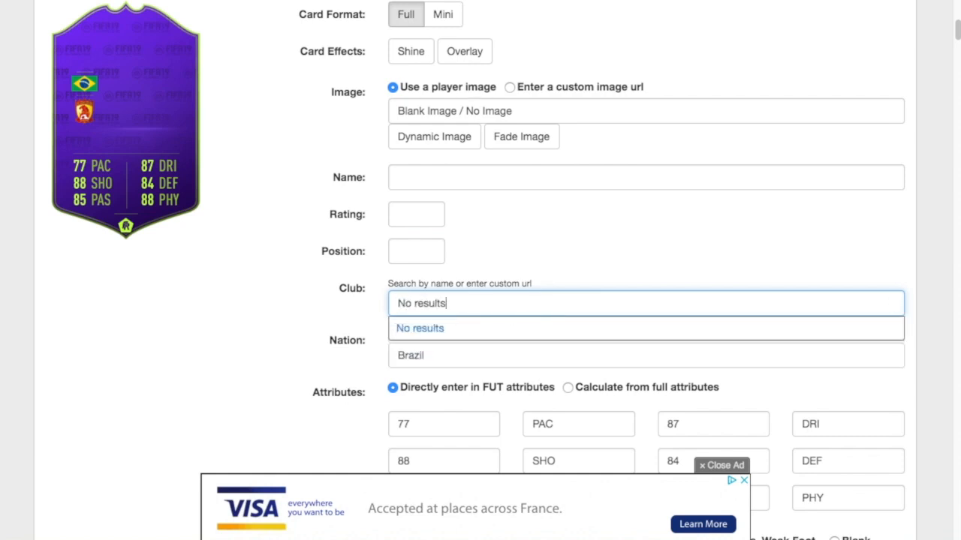
key("Return")
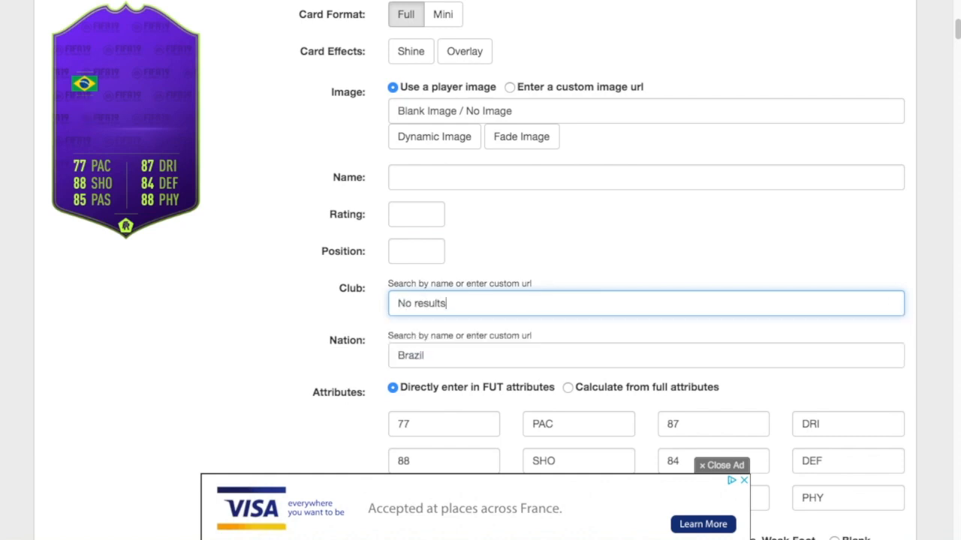
Remove the nation flag by replacing Brazil with the No results entry
left_click(448, 357)
key("ctrl+a")
type("b")
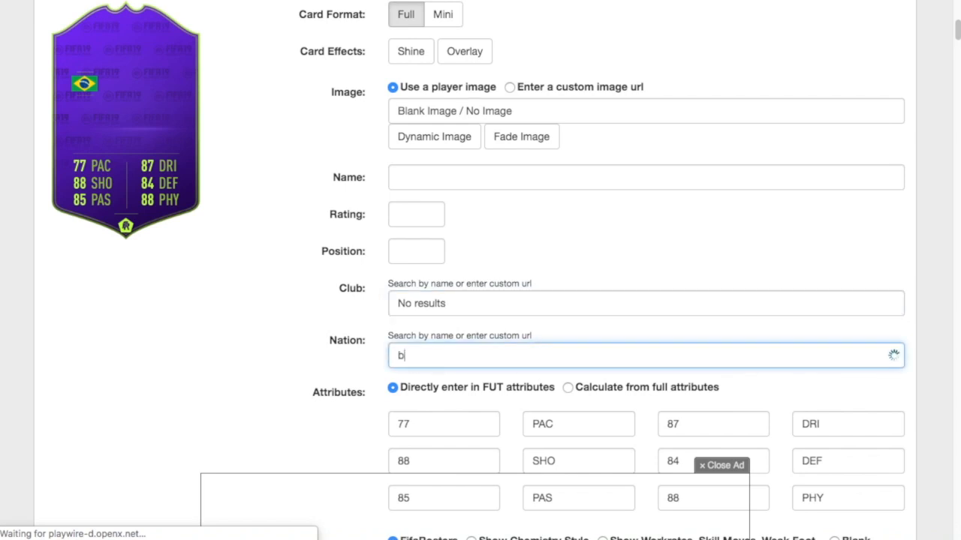
key("Down")
key("Return")
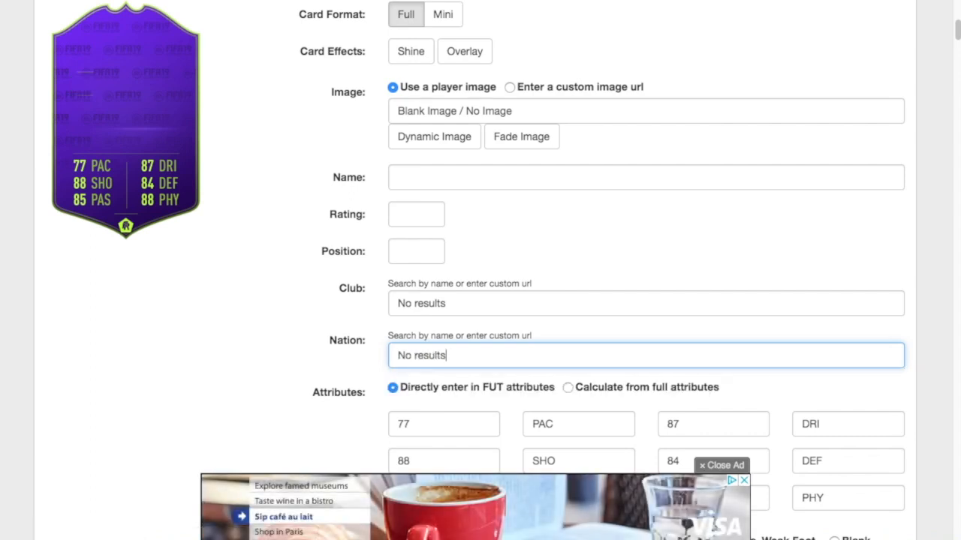
Clear all six attribute values and their labels, and set the card bottom to Blank
scroll(460, 313, "down", 3)
left_click(449, 295)
key("ctrl+a")
key("BackSpace")
key("Tab")
key("BackSpace")
key("Tab")
key("BackSpace")
key("Tab")
key("BackSpace")
key("Tab")
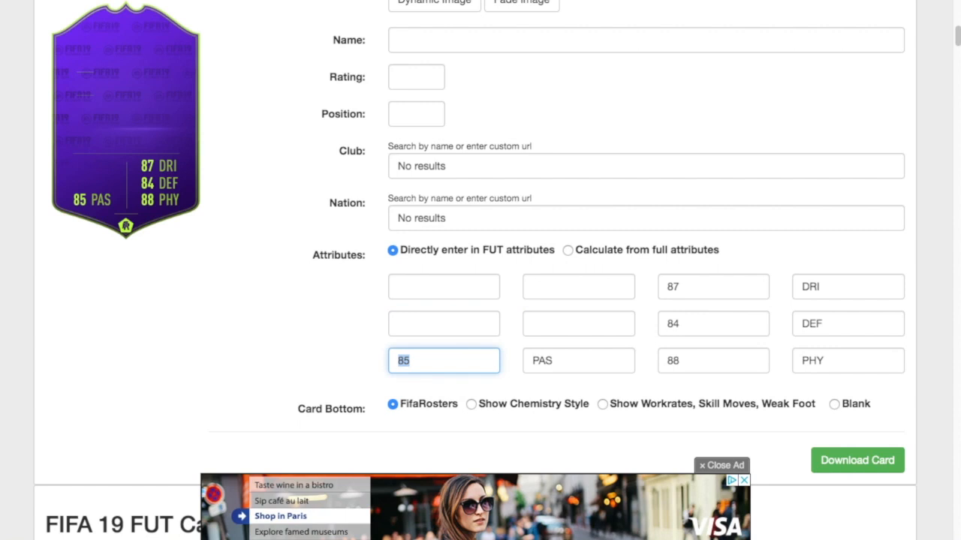
key("BackSpace")
key("Tab")
key("BackSpace")
key("Tab")
key("BackSpace")
key("Tab")
key("BackSpace")
key("Tab")
key("BackSpace")
key("Tab")
key("BackSpace")
key("Tab")
key("BackSpace")
key("Tab")
key("BackSpace")
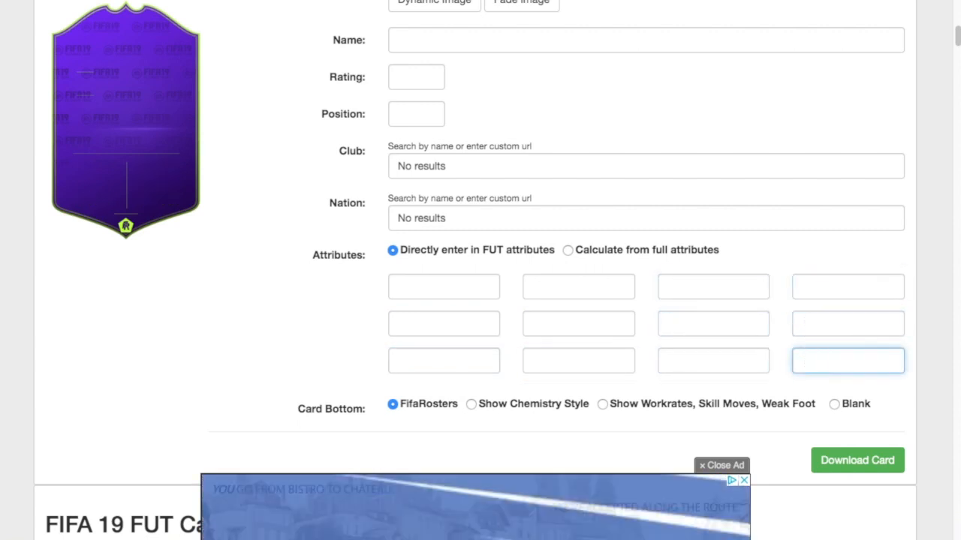
left_click(859, 406)
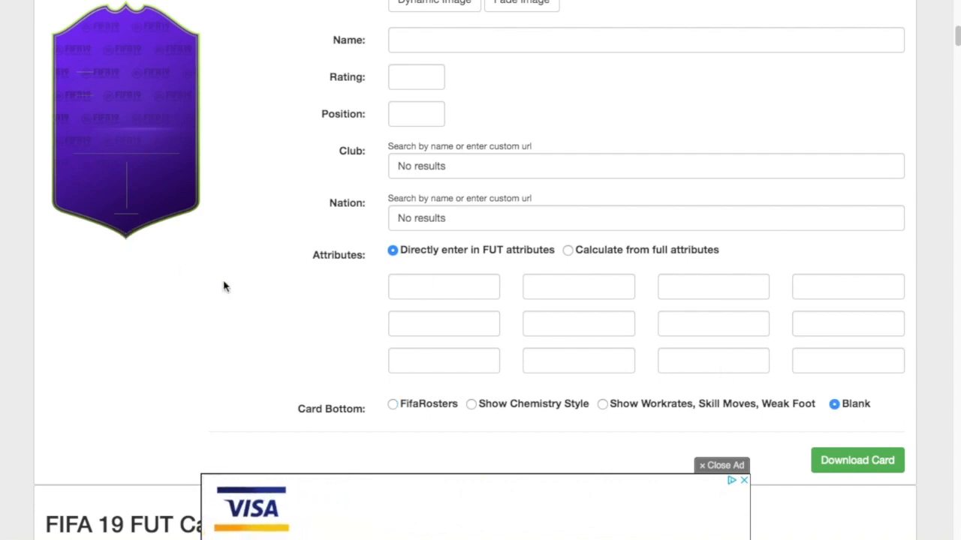
Download the emptied purple card and open the downloaded image for viewing
scroll(339, 316, "up", 2)
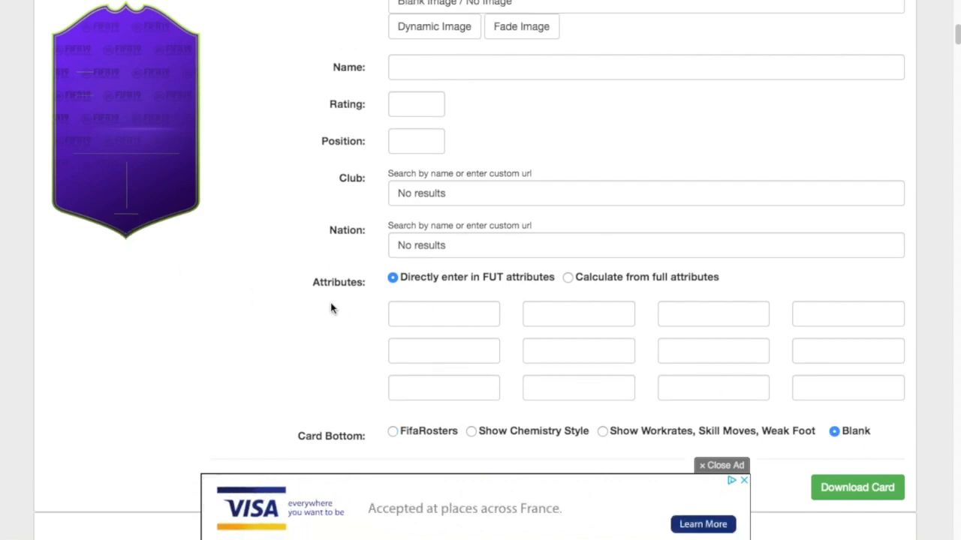
scroll(308, 292, "up", 3)
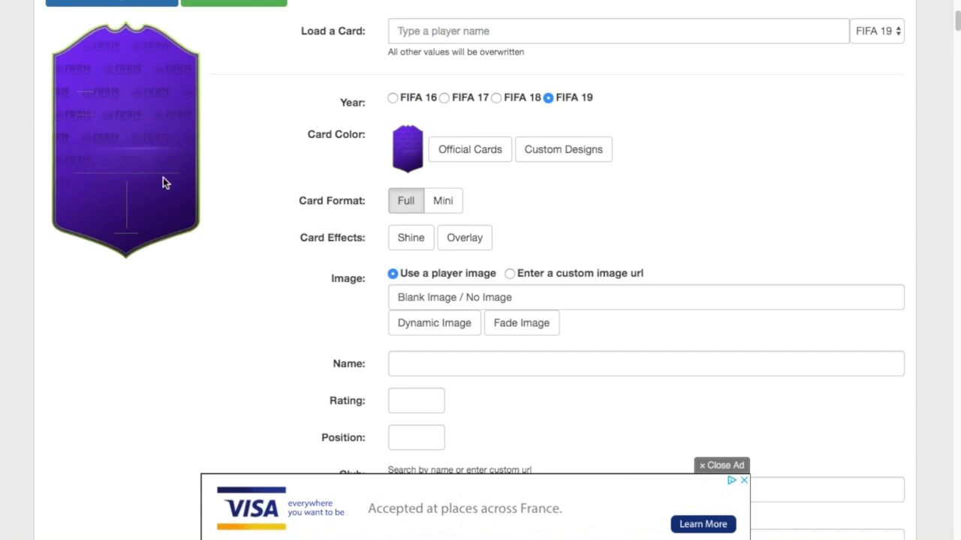
scroll(143, 184, "up", 1)
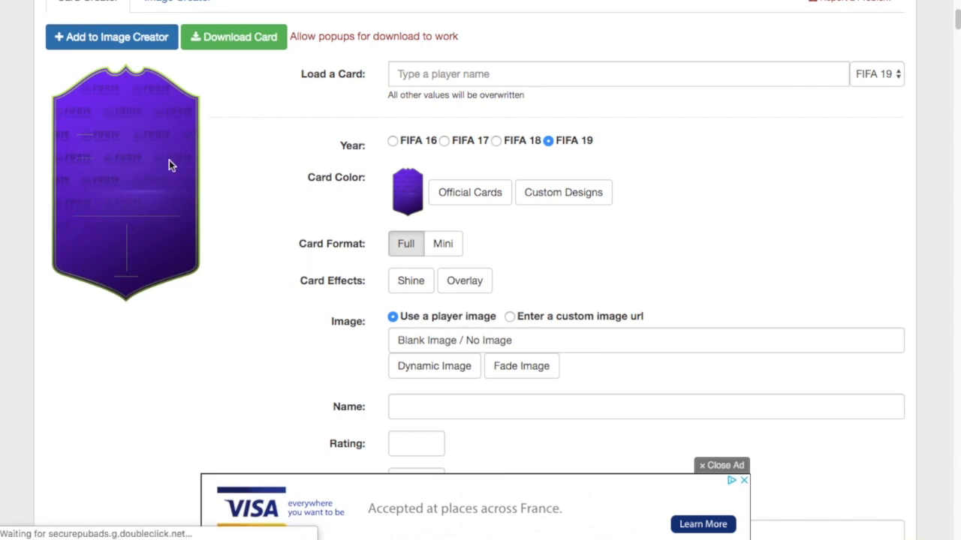
left_click(241, 42)
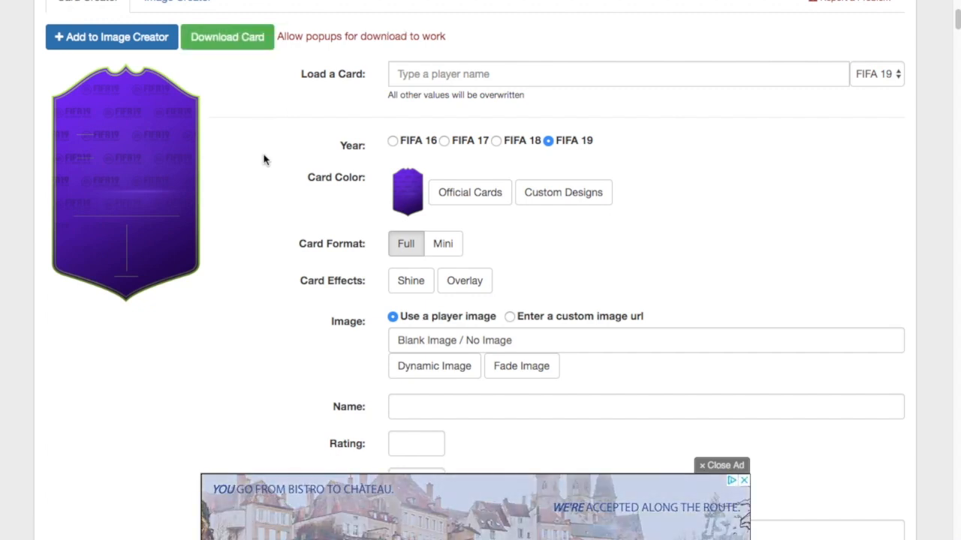
left_click(60, 524)
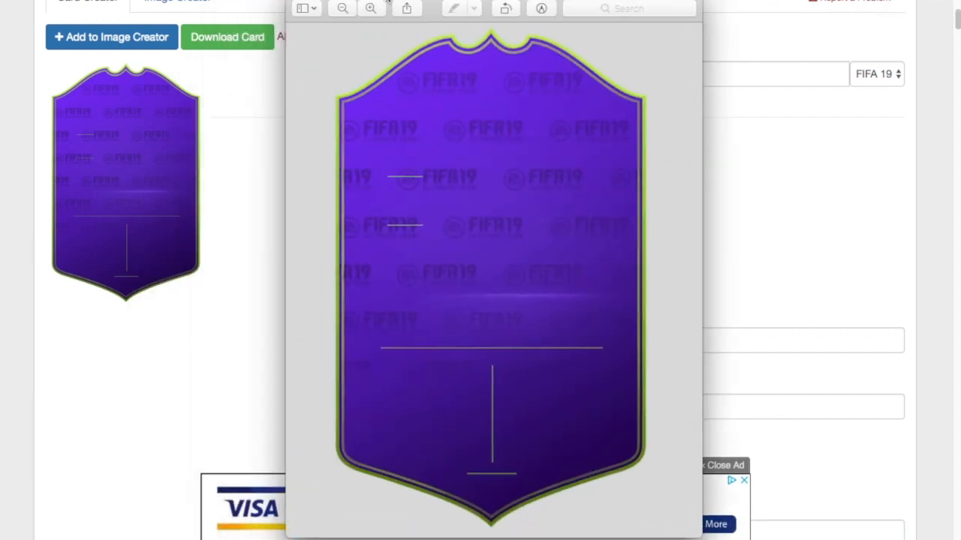
Close the downloaded card's preview and check the card's image dimensions in pixels in Photoshop
left_click_drag(388, 2, 390, 22)
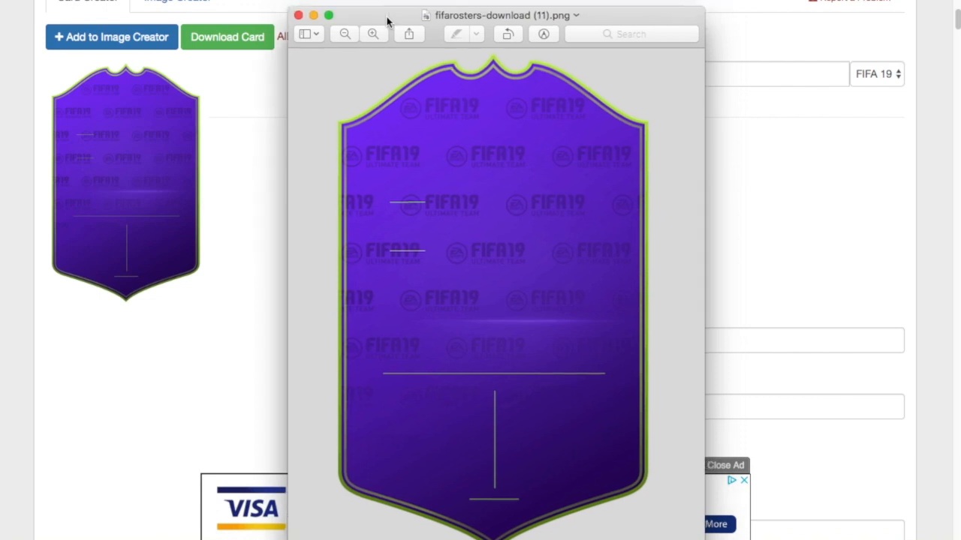
left_click(298, 16)
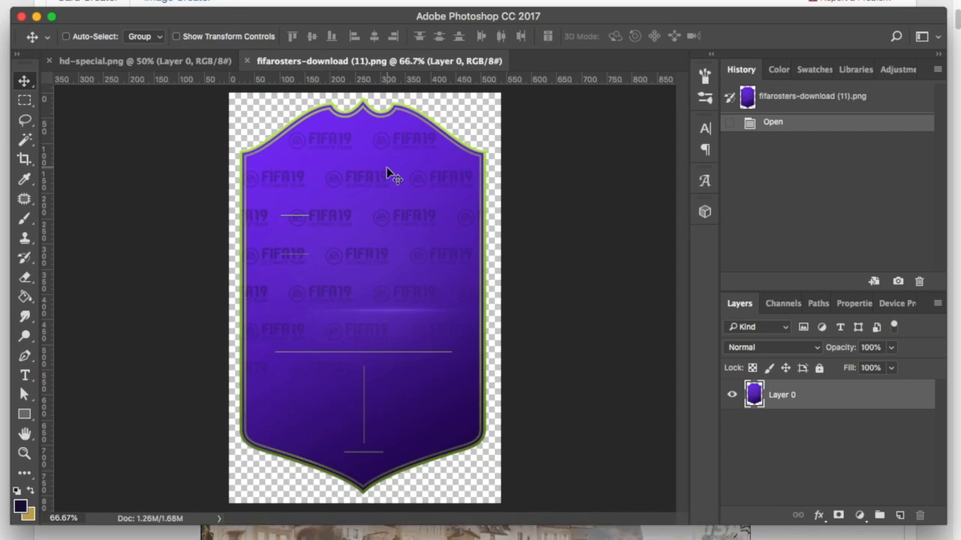
key("h")
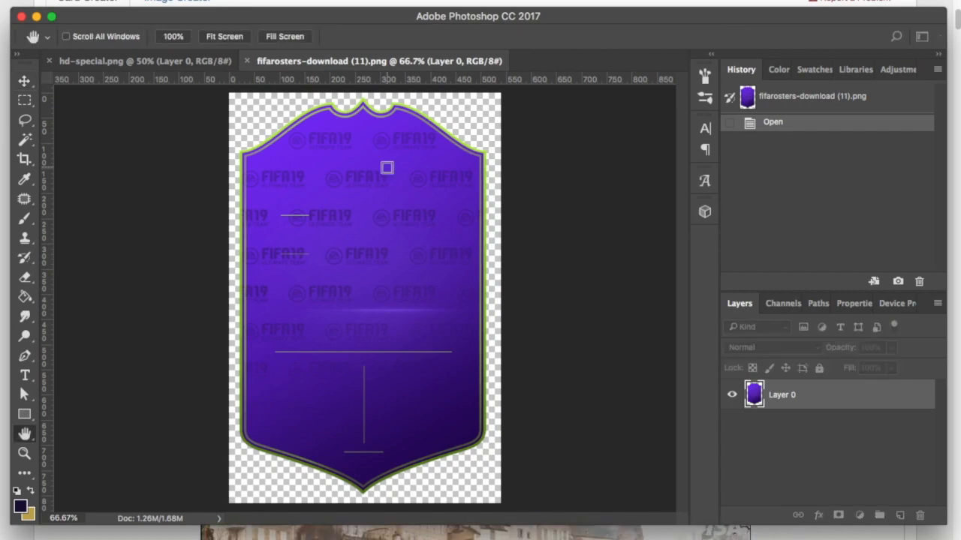
key("super+alt+i")
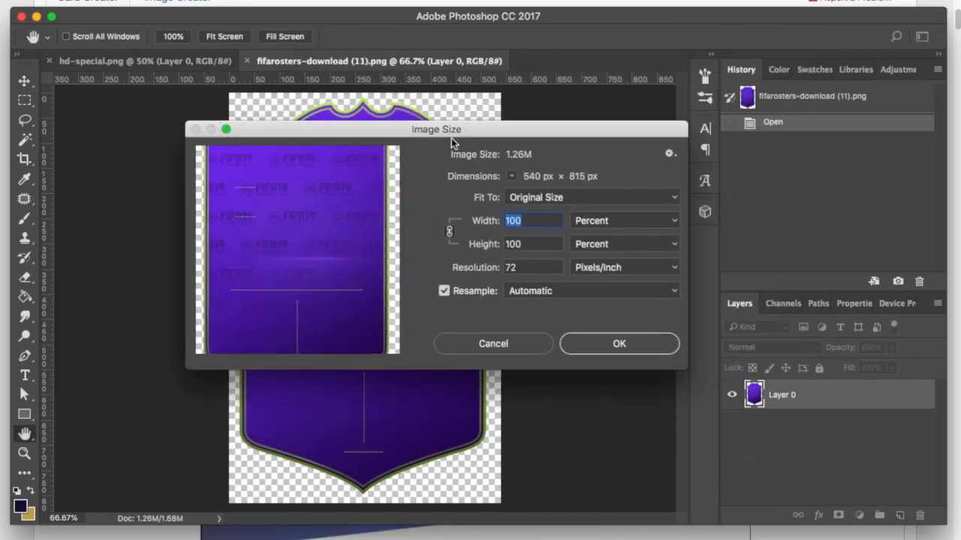
left_click_drag(451, 138, 525, 162)
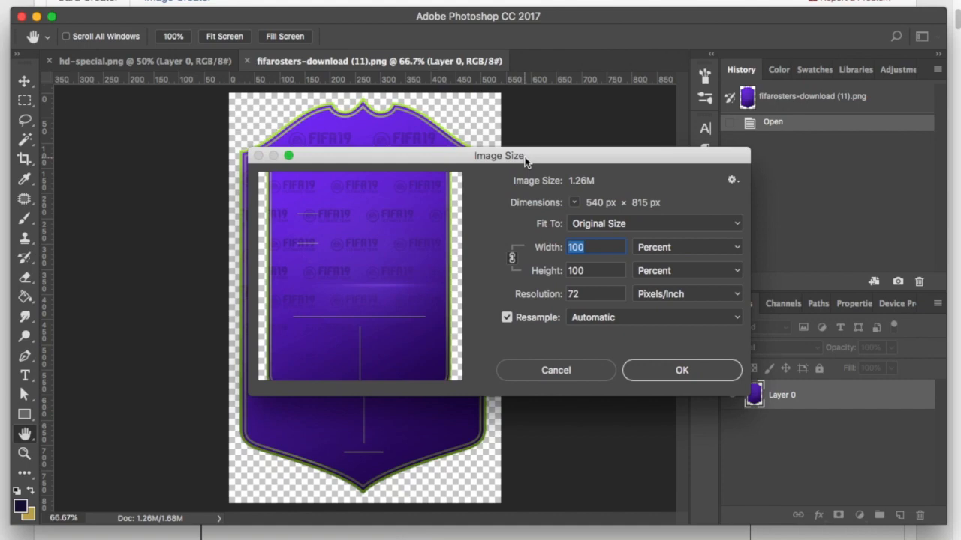
left_click(664, 250)
left_click(653, 259)
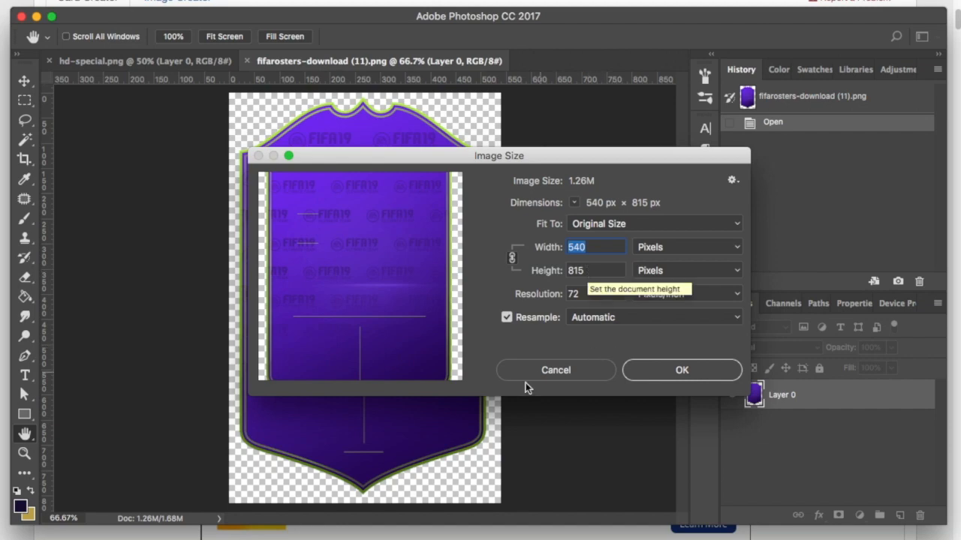
left_click(572, 370)
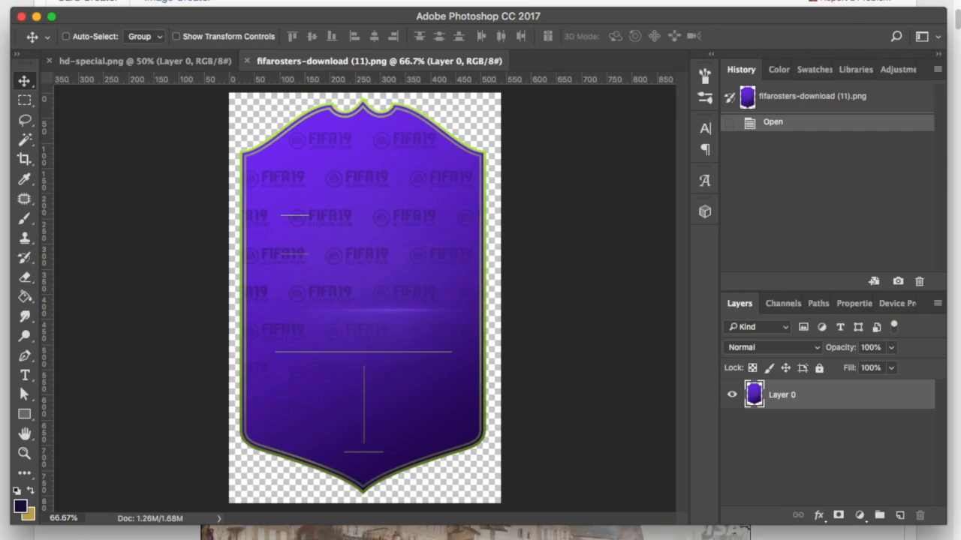
Switch to the browser, show the Google image results for "joker" and open the 720 × 1280 Joker wallpaper from Pinterest
key("super+Tab")
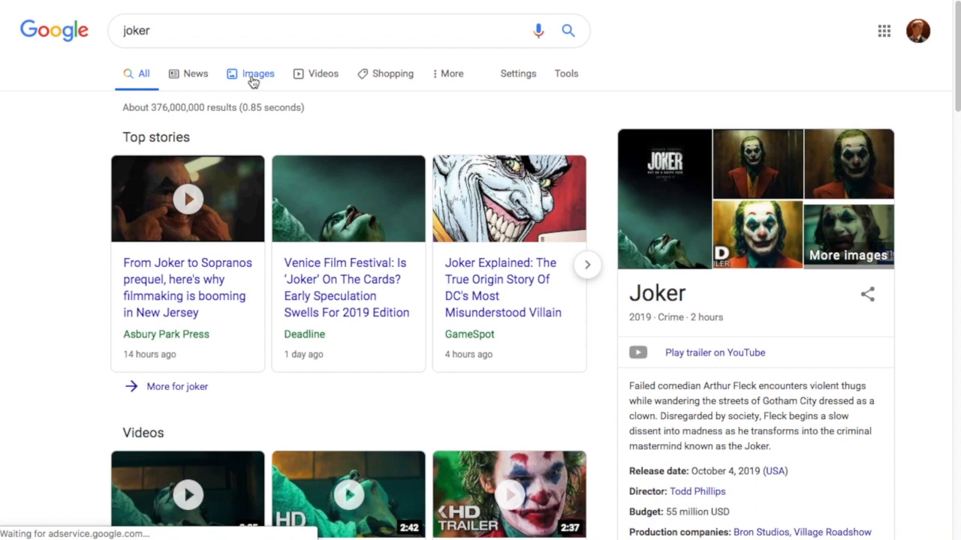
left_click(253, 82)
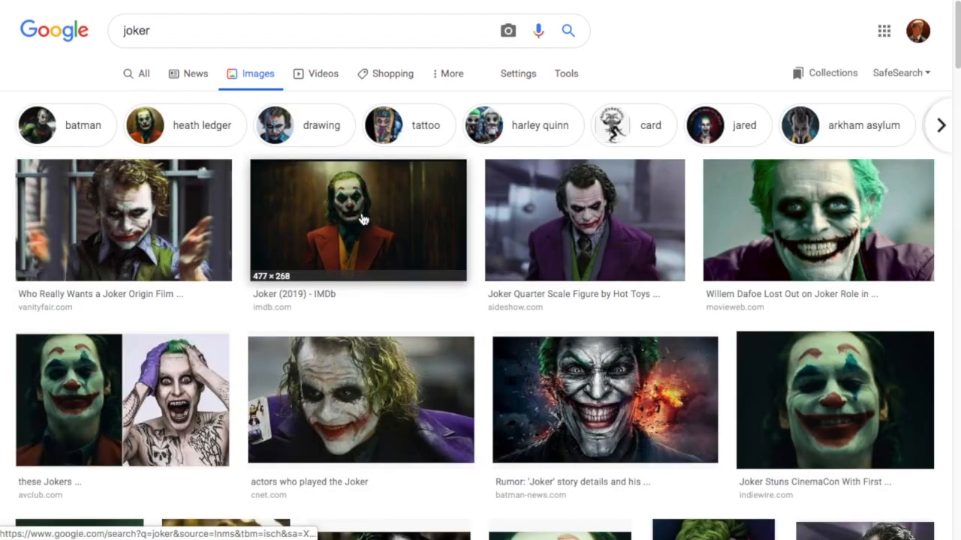
left_click(377, 199)
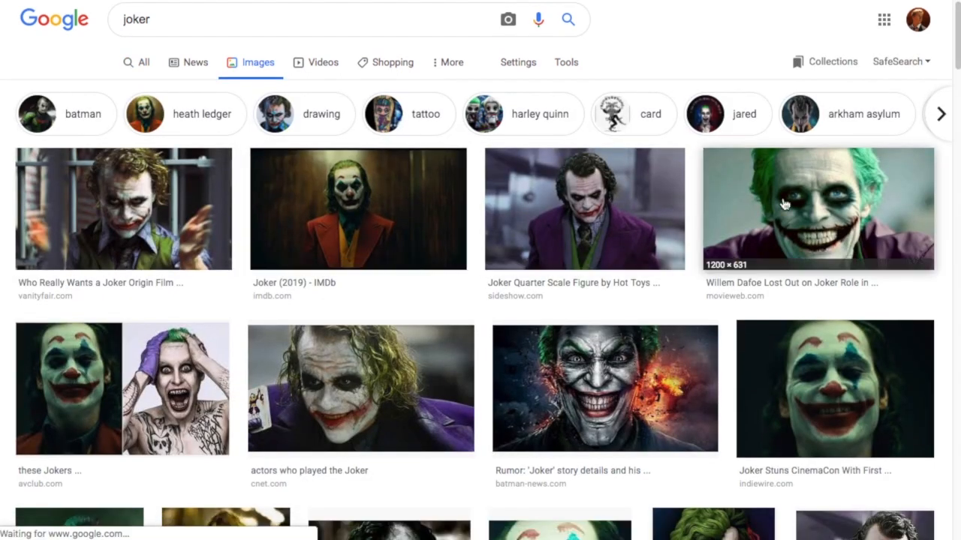
scroll(568, 216, "down", 3)
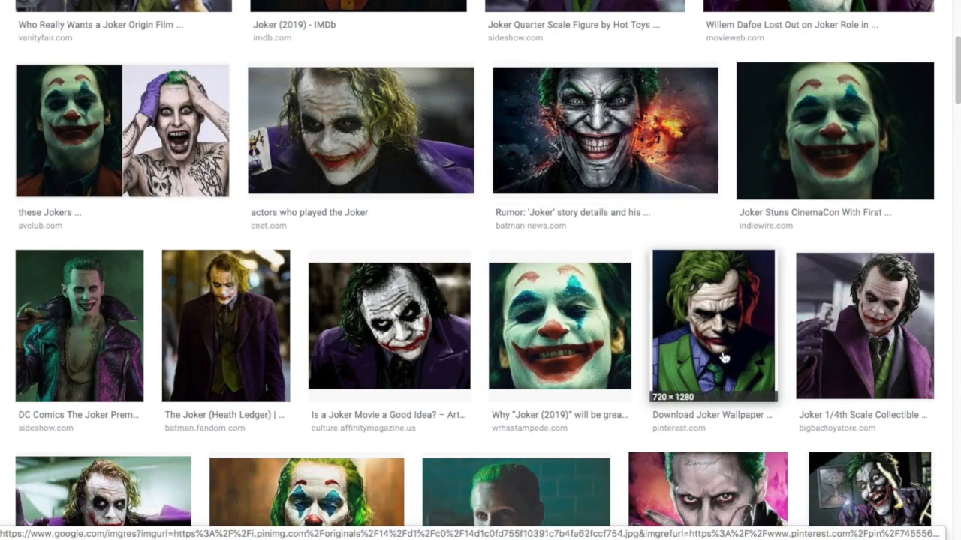
left_click(736, 329)
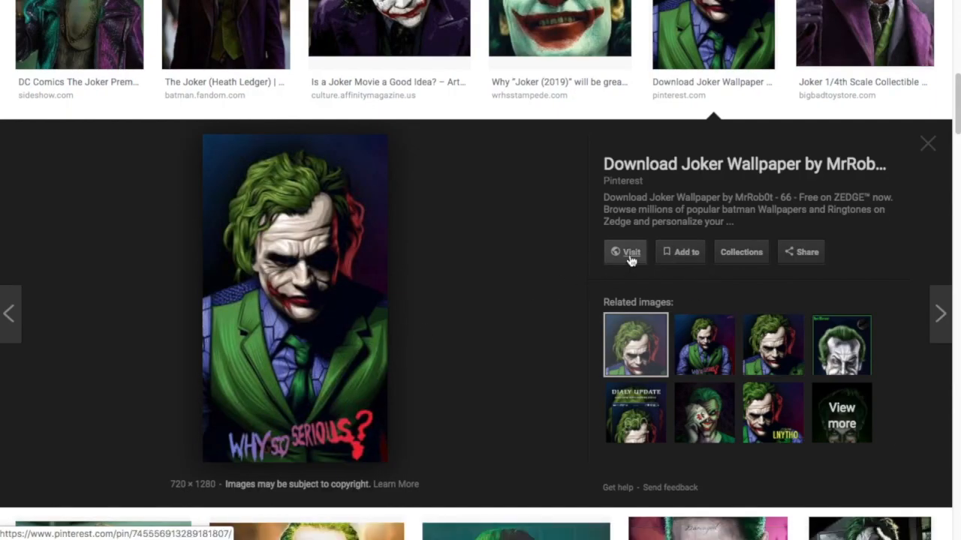
Open the Joker wallpaper on its own in a new browser tab and copy the image
right_click(327, 238)
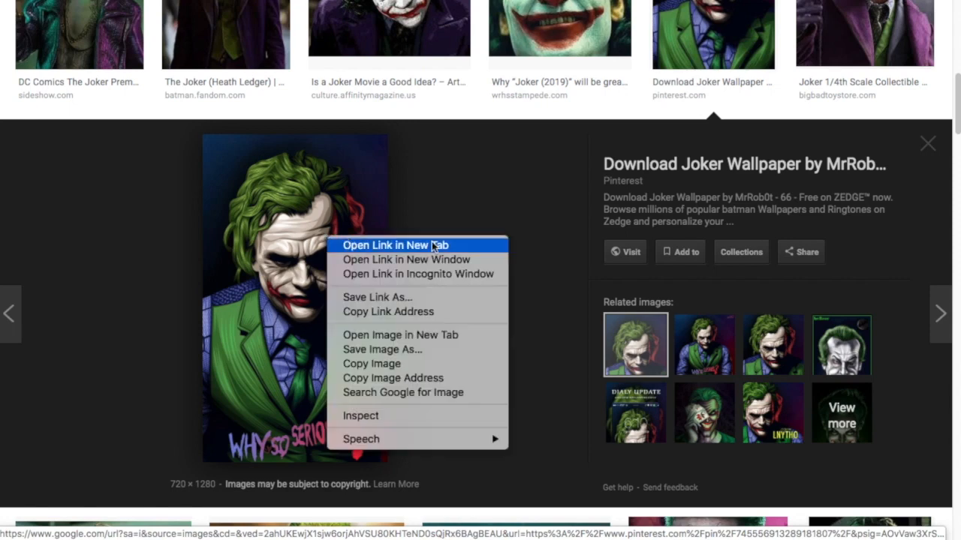
left_click(413, 339)
key("ctrl+Tab")
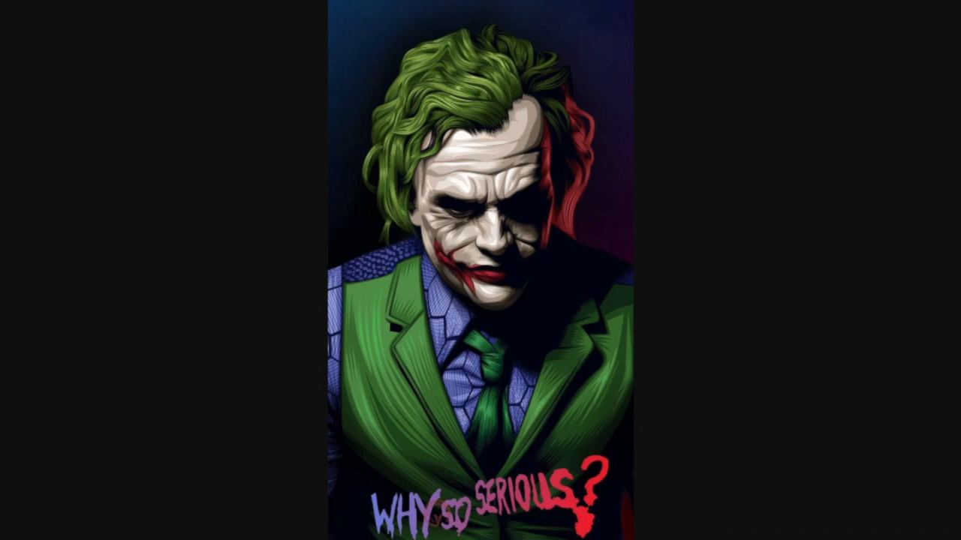
right_click(504, 160)
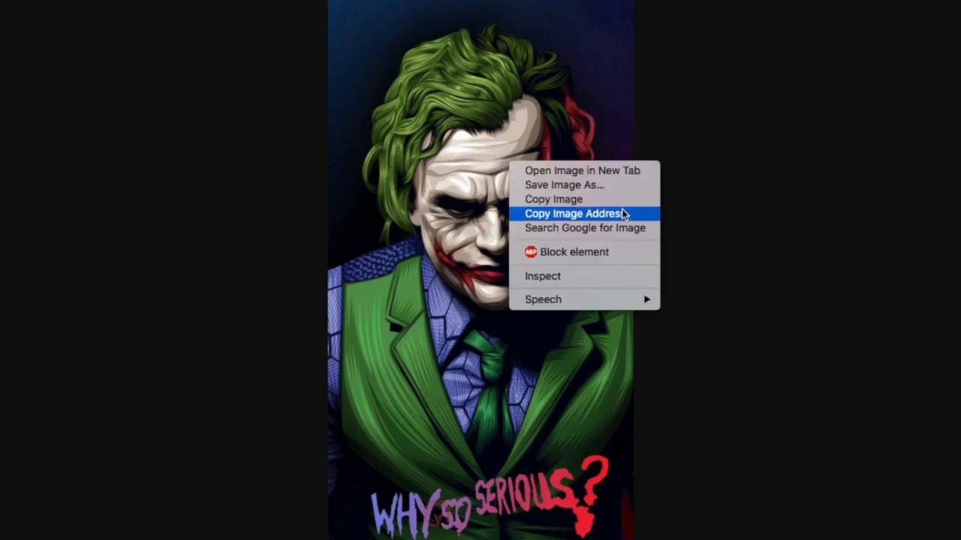
left_click(586, 200)
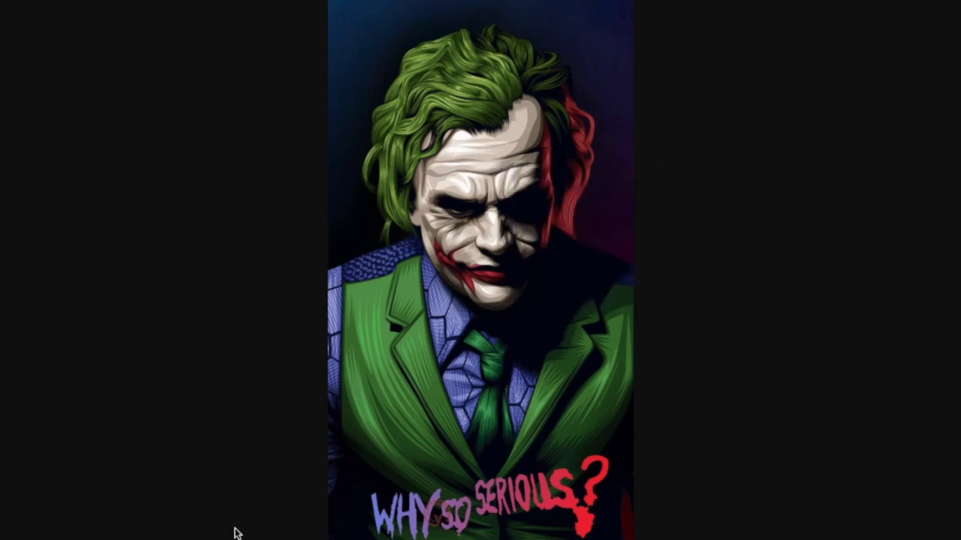
Paste the Joker image into the card document in Photoshop, scale it to about 69% and centre it over the card
key("super+Tab")
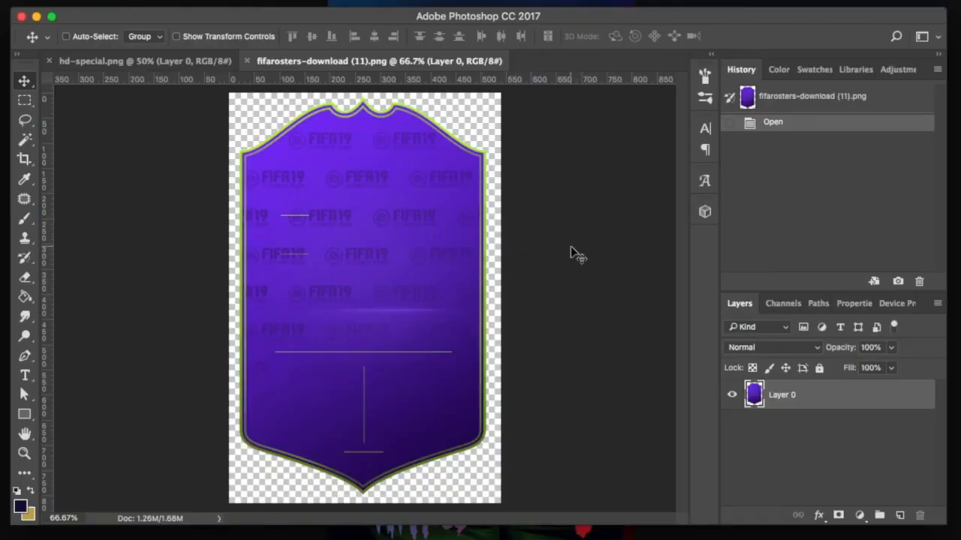
key("super+v")
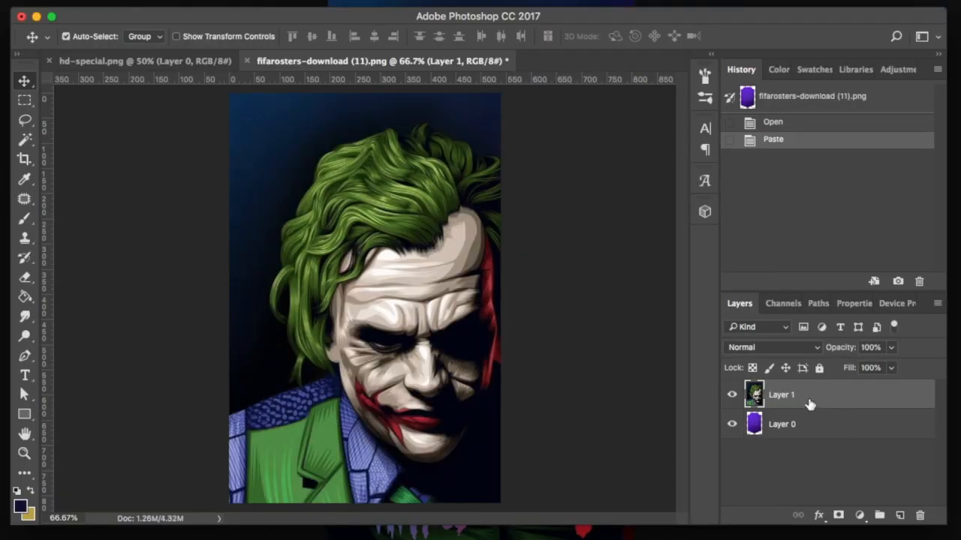
key("super+t")
key("super+0")
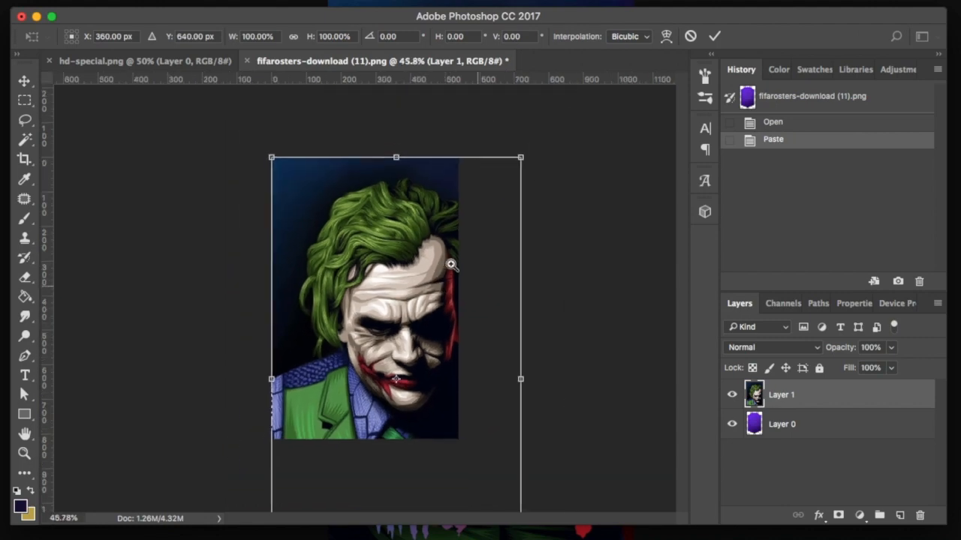
left_click_drag(521, 155, 464, 260)
left_click_drag(416, 316, 370, 235)
left_click_drag(424, 416, 476, 454)
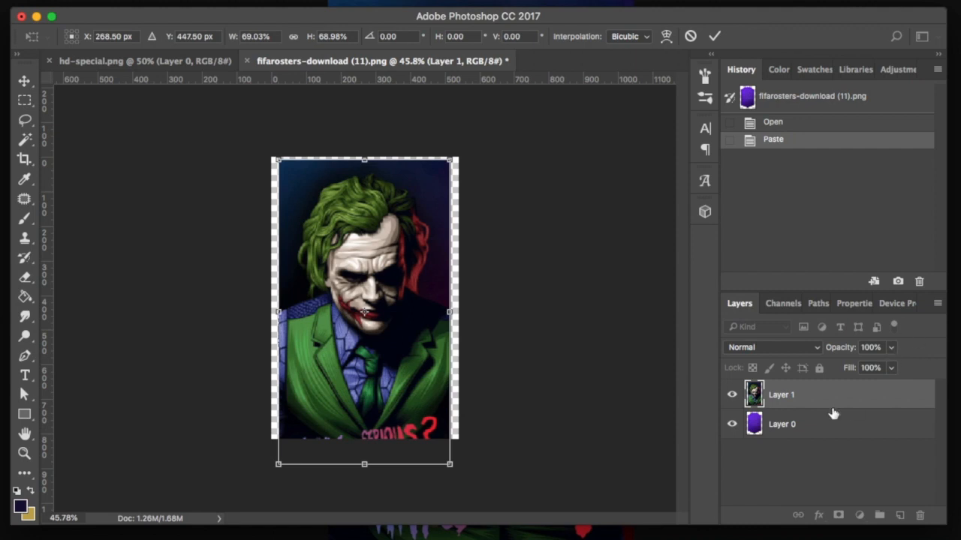
key("Return")
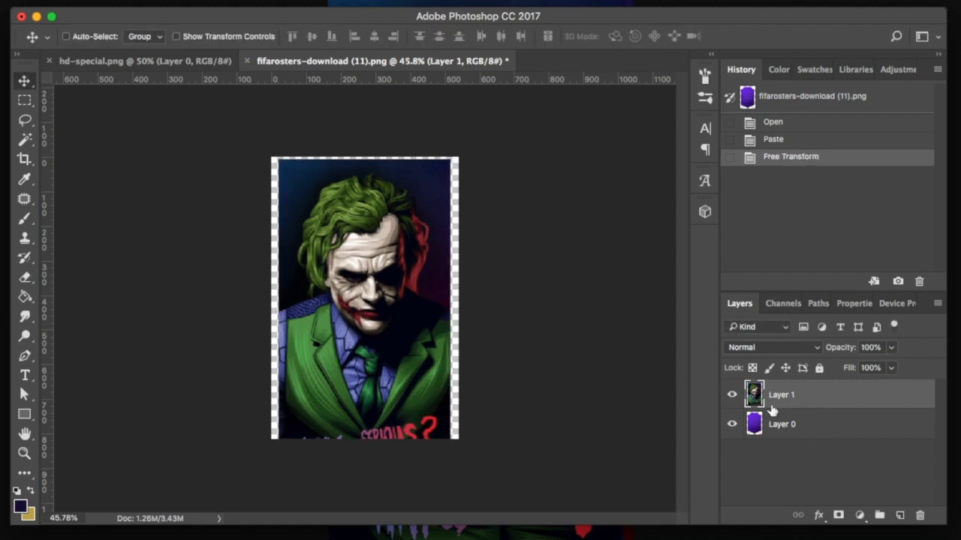
Mask the Joker layer with the purple card's outline and lower its opacity to 33%
left_click(755, 425, "super")
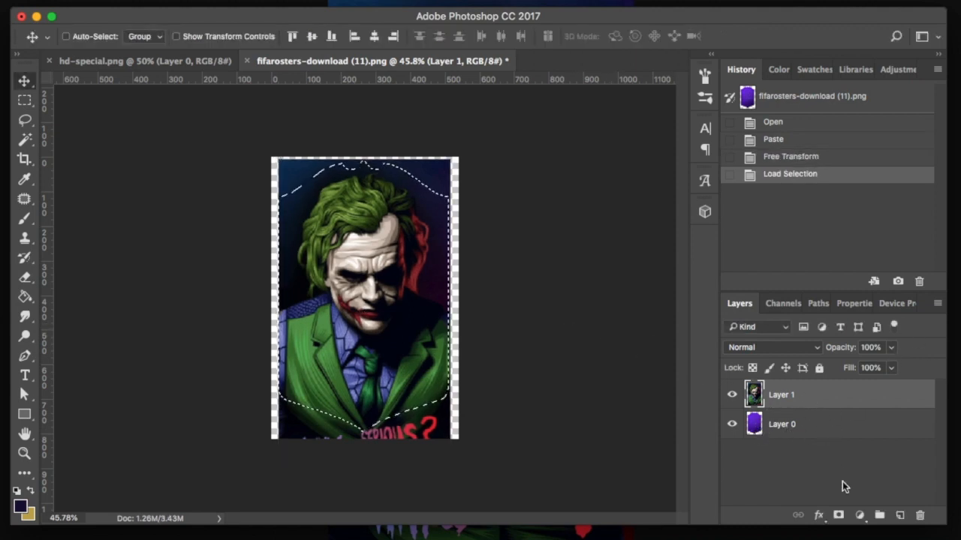
left_click(838, 515)
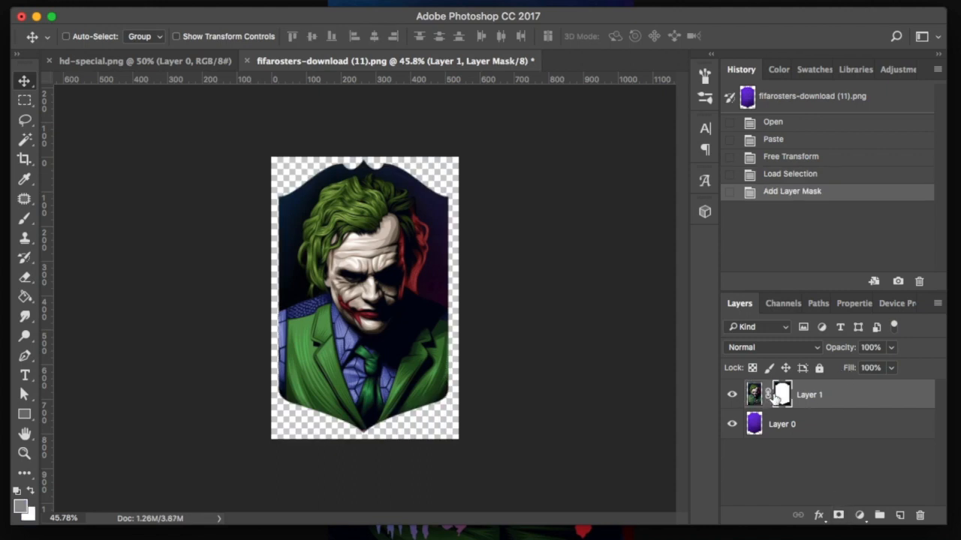
left_click(892, 348)
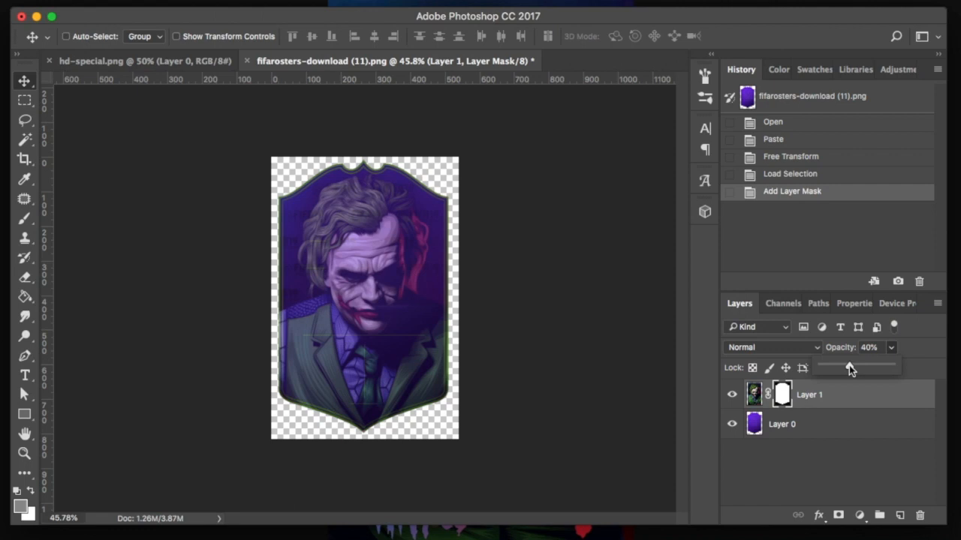
left_click_drag(848, 365, 843, 365)
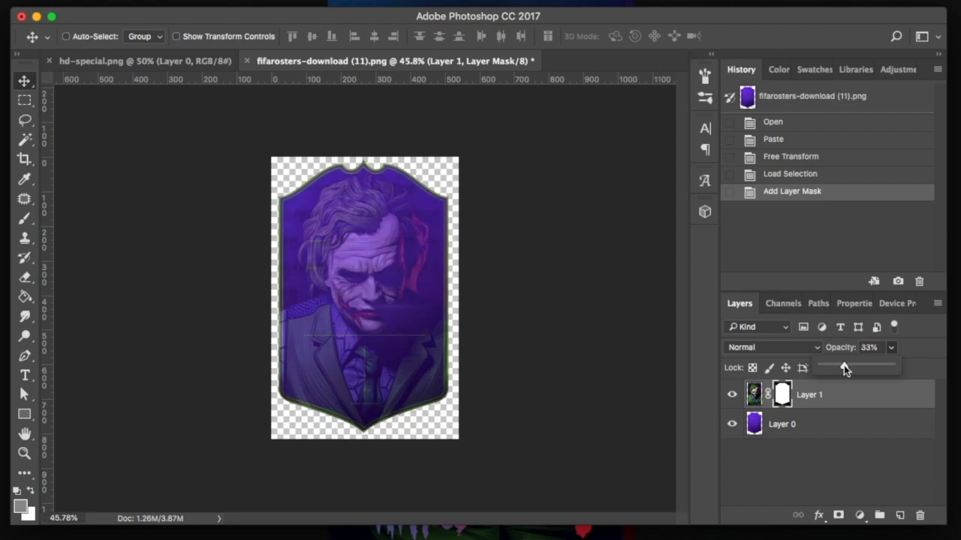
Try the Color Burn and Overlay blend modes on the Joker layer, and return it to Normal
left_click(762, 349)
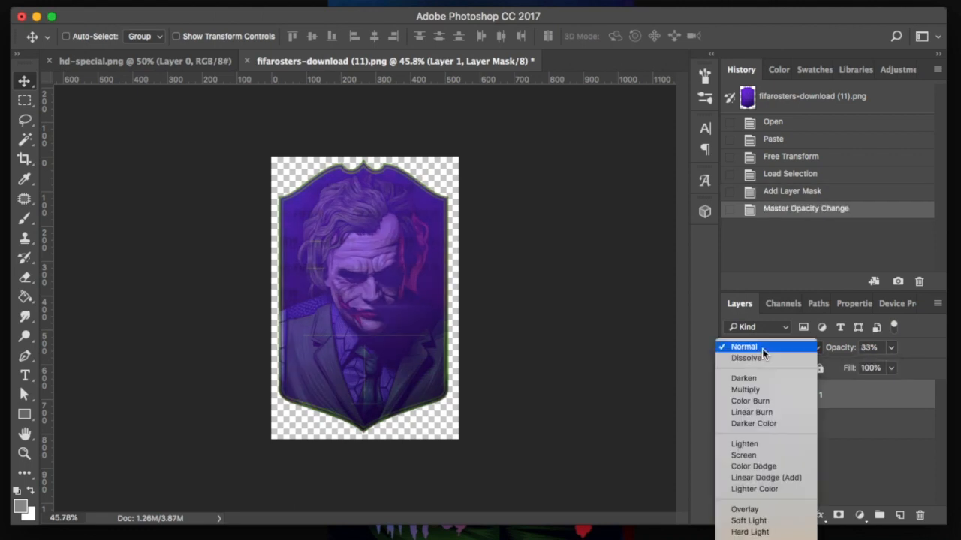
left_click(769, 401)
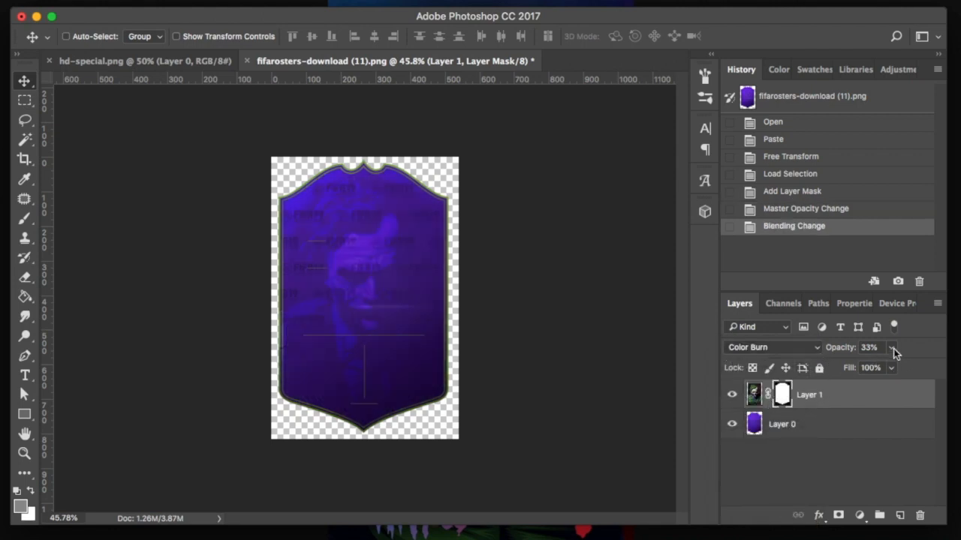
left_click_drag(899, 365, 890, 368)
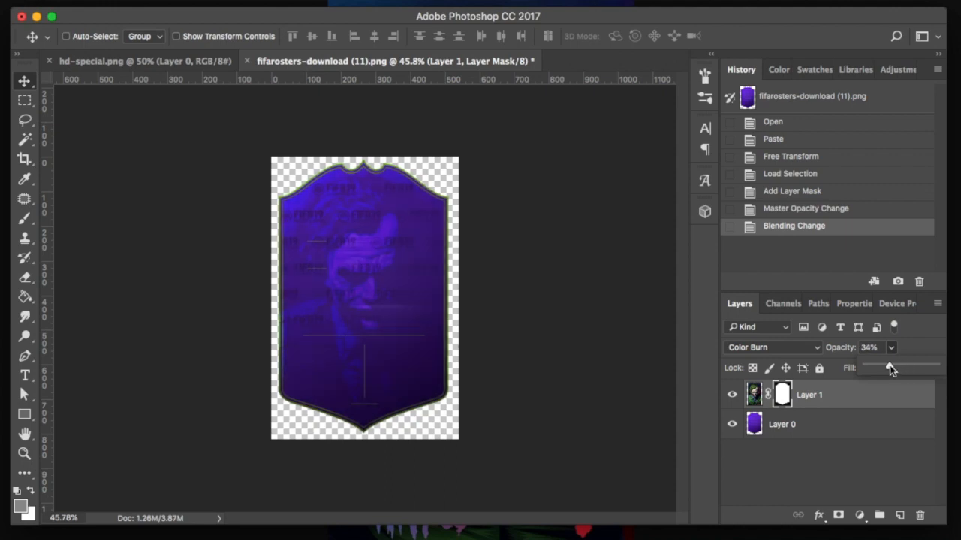
left_click(755, 348)
left_click(756, 454)
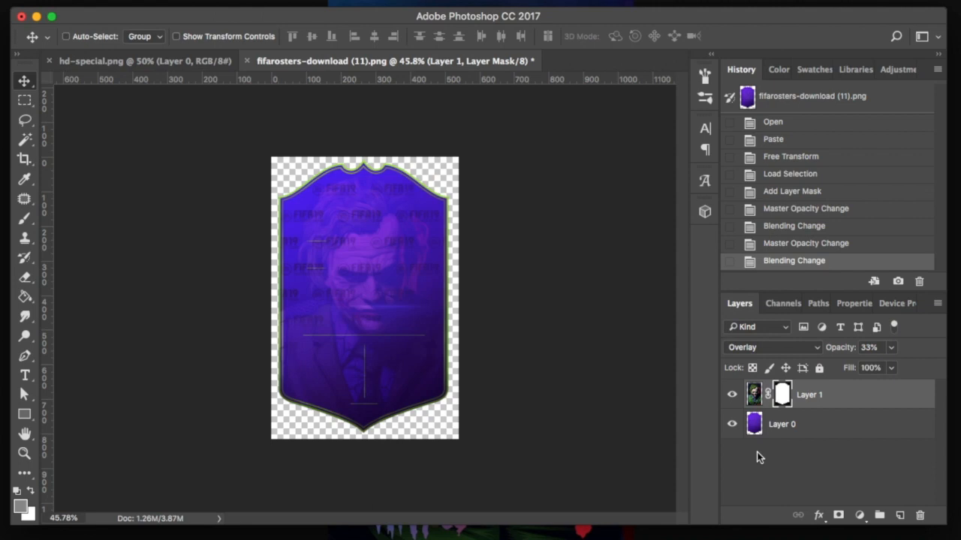
left_click(784, 350)
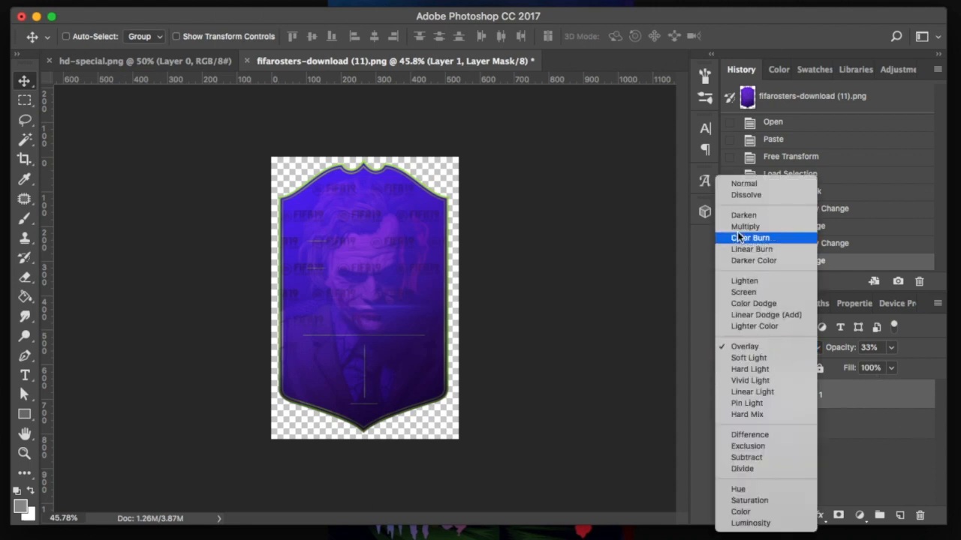
left_click(770, 185)
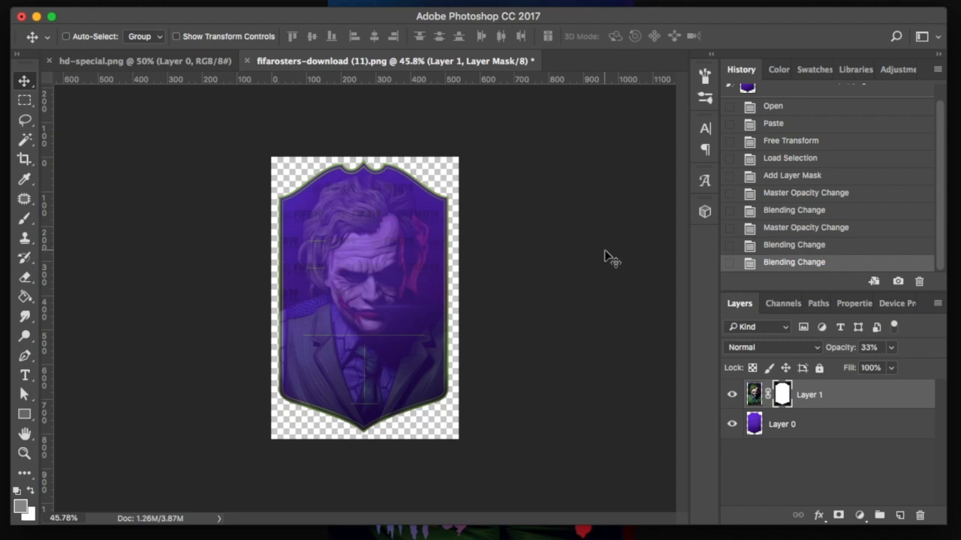
Lower the Joker layer's opacity to 20%
left_click(891, 349)
left_click_drag(884, 368, 882, 368)
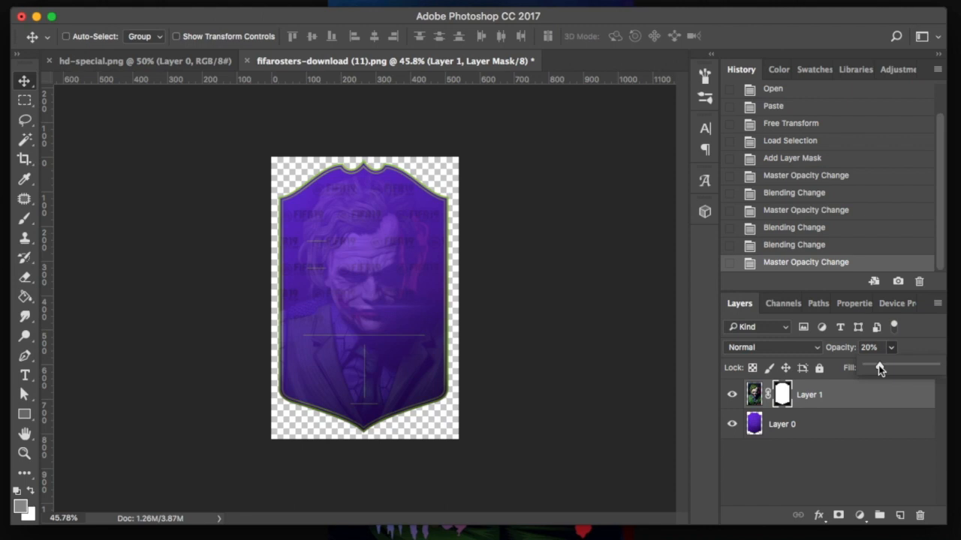
left_click(828, 405)
left_click(827, 404)
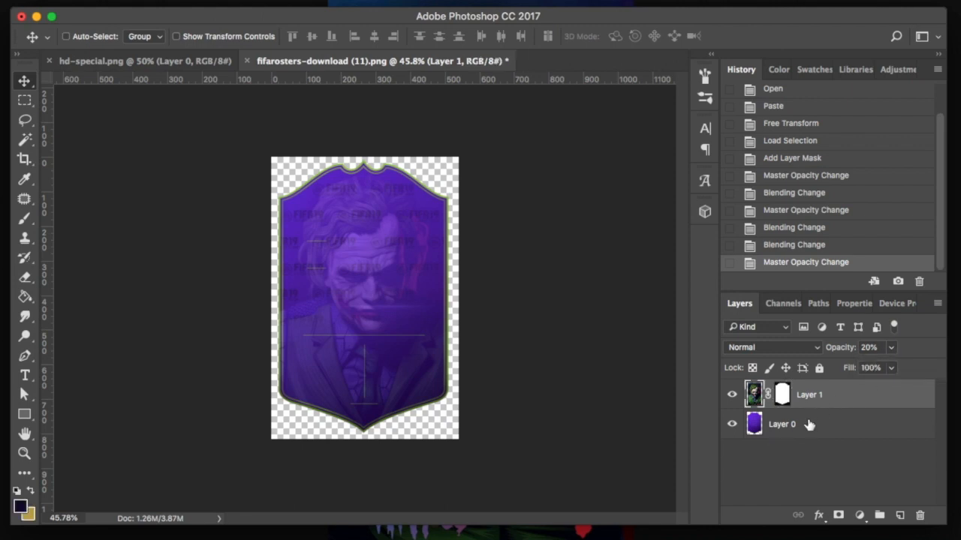
Load the purple card layer's outline as a selection and contract it to the inner border line
left_click(755, 425)
left_click(755, 424, "super")
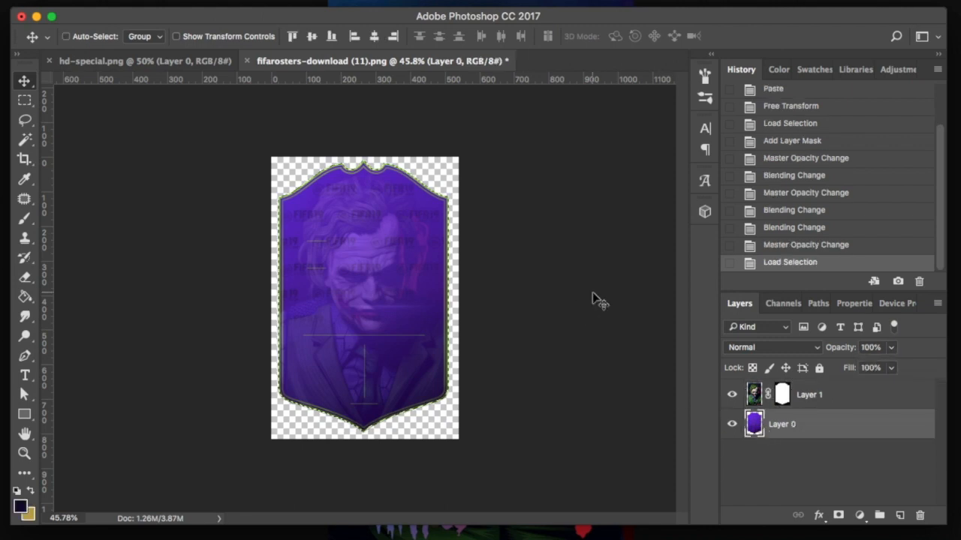
left_click_drag(408, 176, 531, 253)
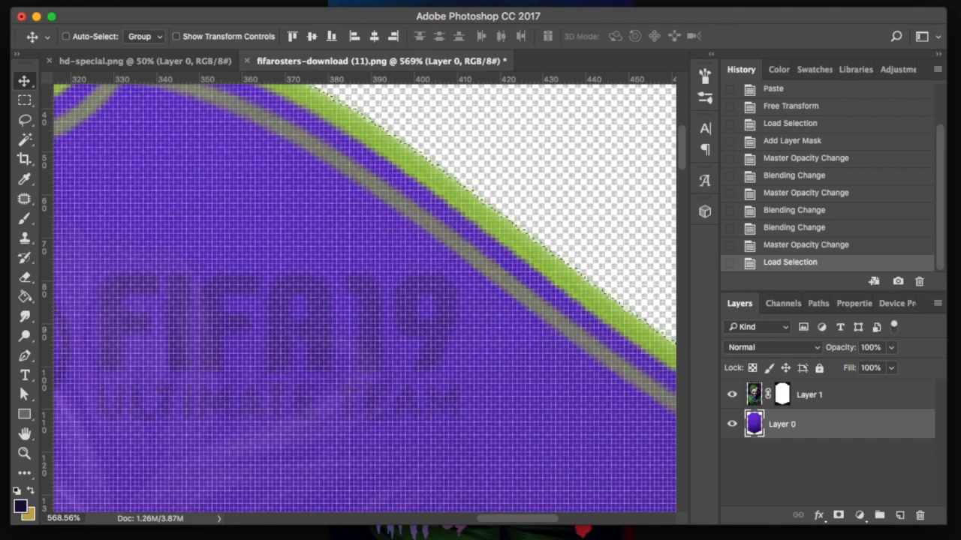
left_click(69, 0)
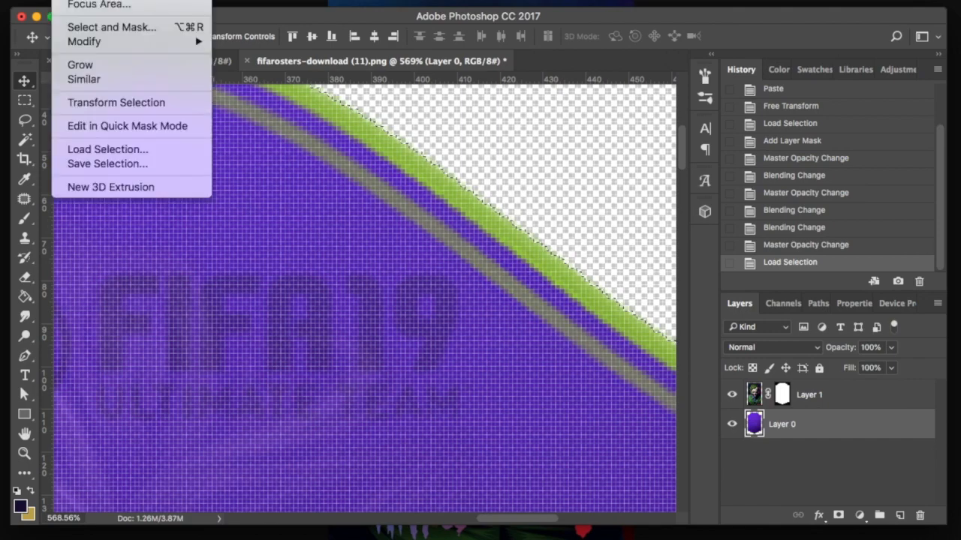
mouse_move(126, 40)
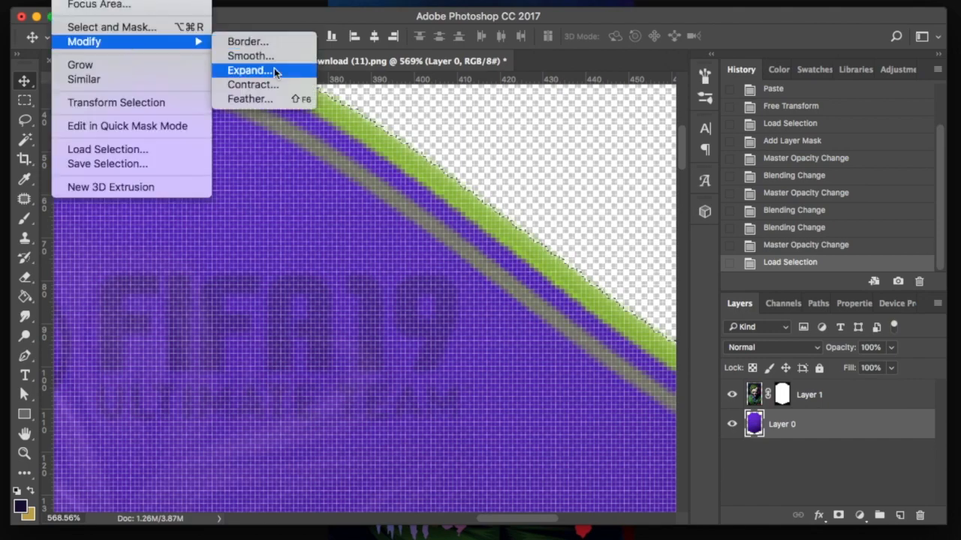
left_click(270, 86)
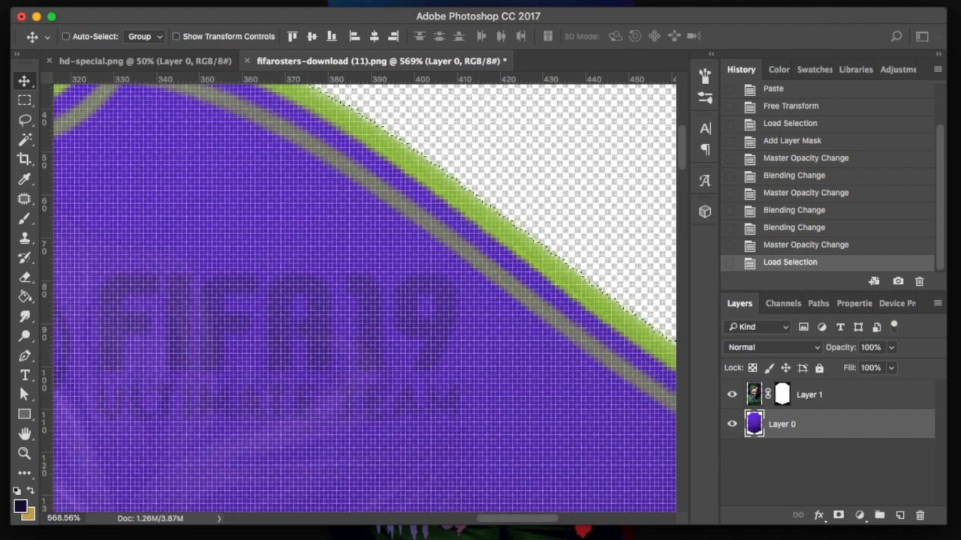
key("Return")
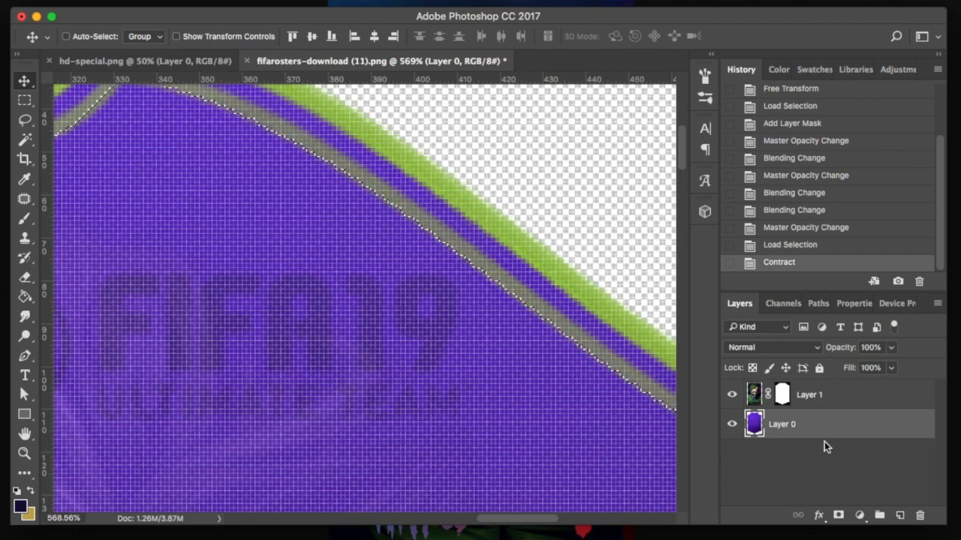
Replace the Joker layer's mask with a new one made from the contracted selection
left_click(833, 396)
right_click(784, 395)
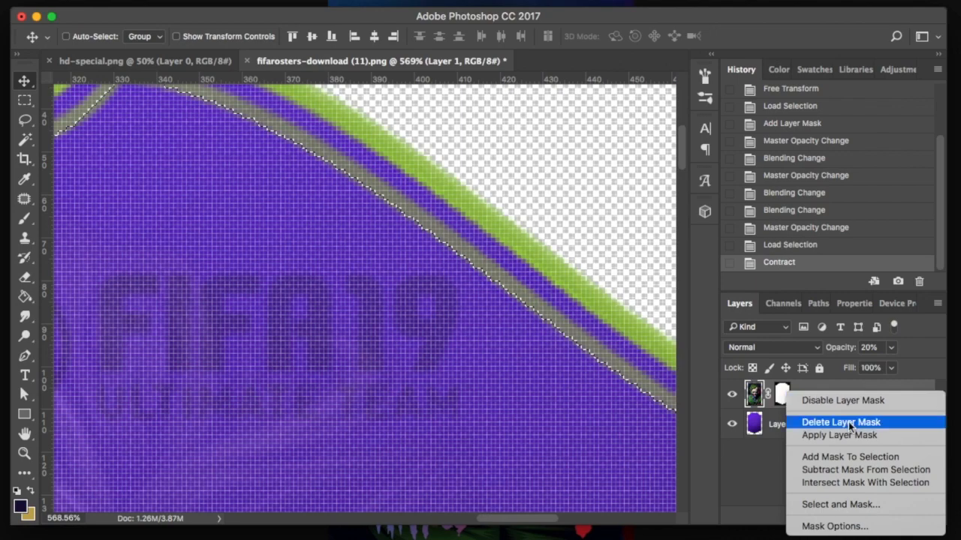
left_click(841, 422)
left_click(838, 514)
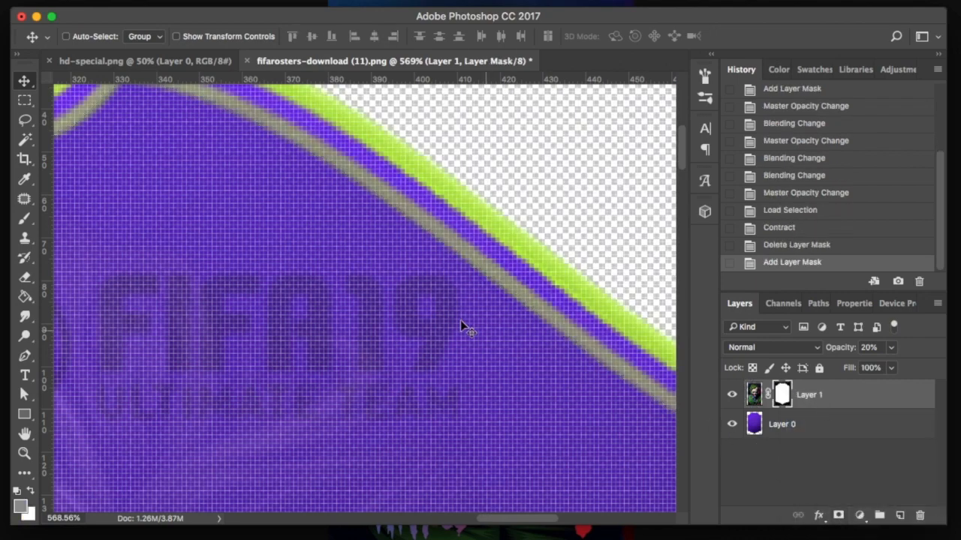
key("super+0")
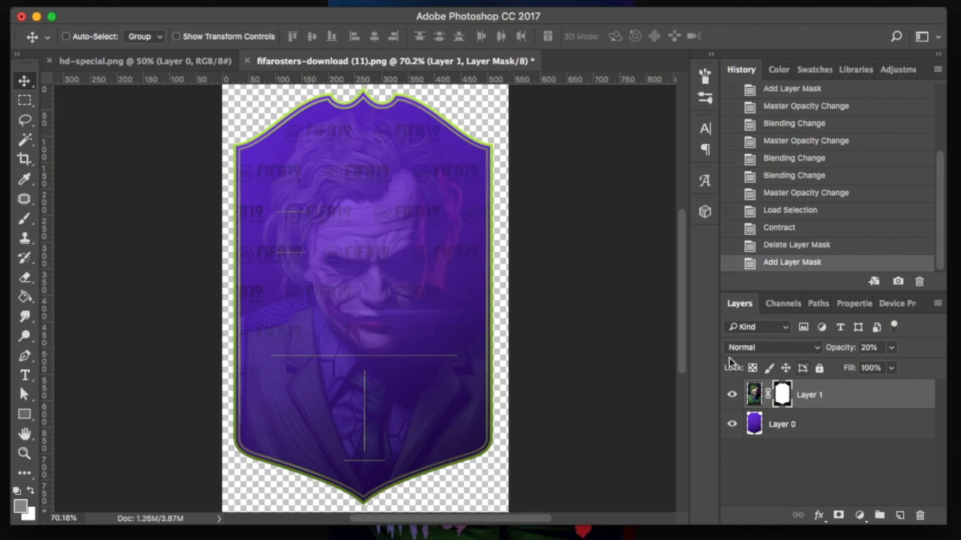
Export the card for web as a transparent PNG-24 at 540 × 815 px
key("super")
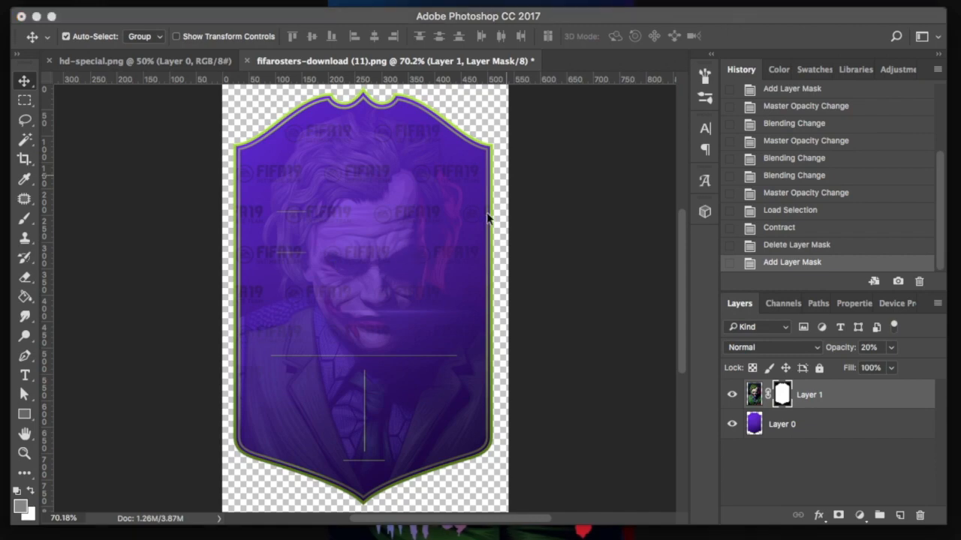
key("super+alt+shift+s")
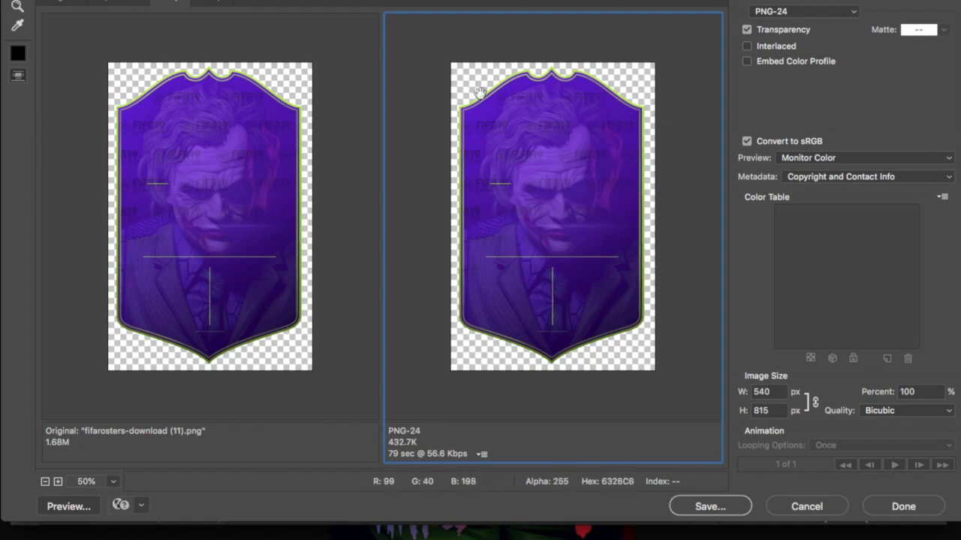
left_click(706, 506)
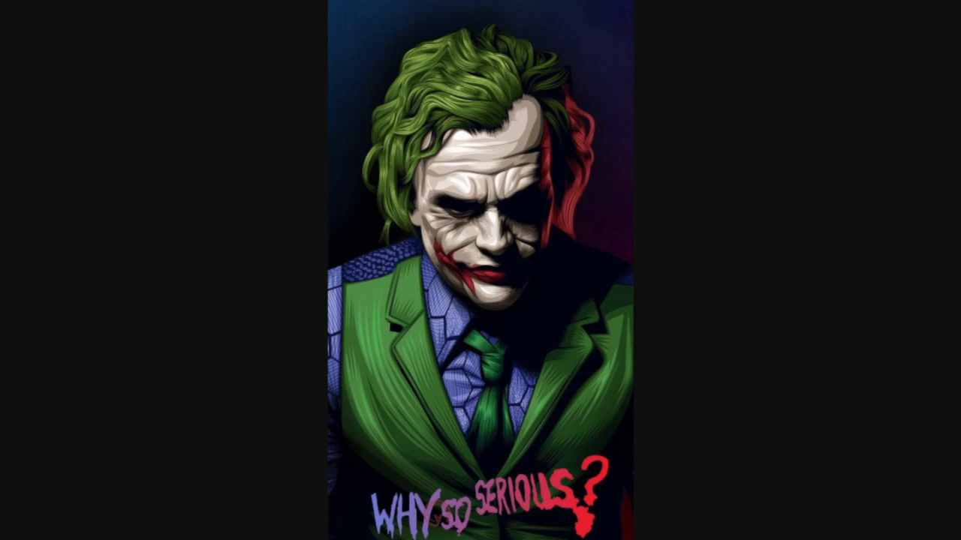
Switch to the browser, go to imgur.com and open the account menu
type("imgur.com")
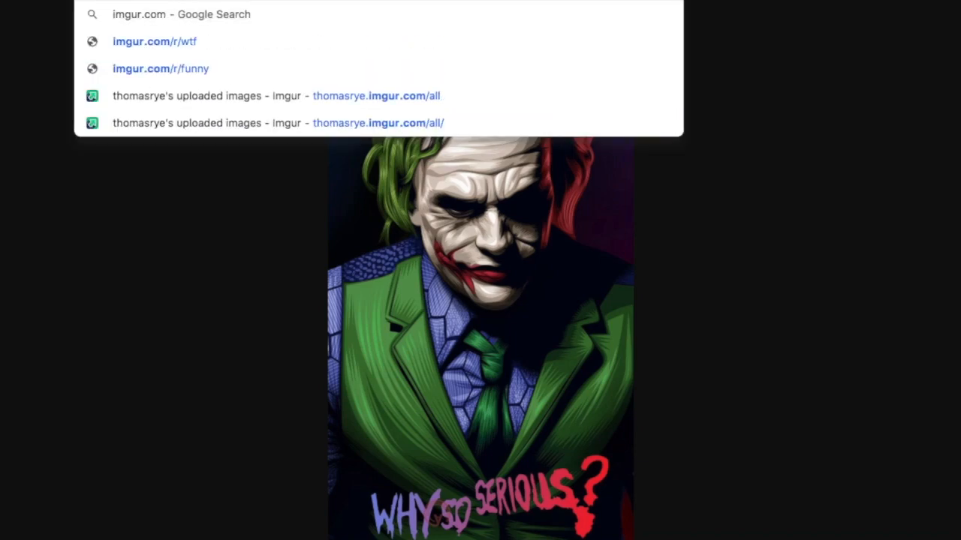
key("Return")
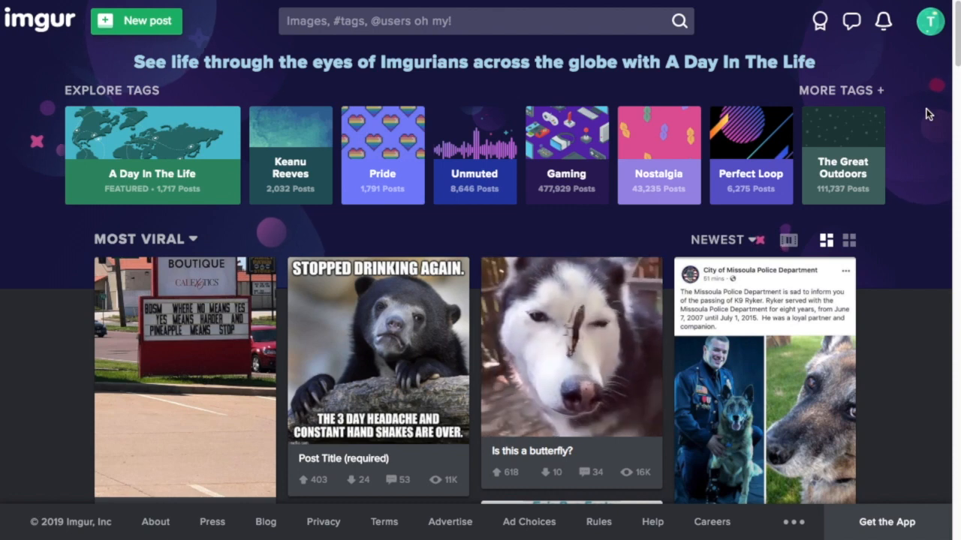
mouse_move(931, 27)
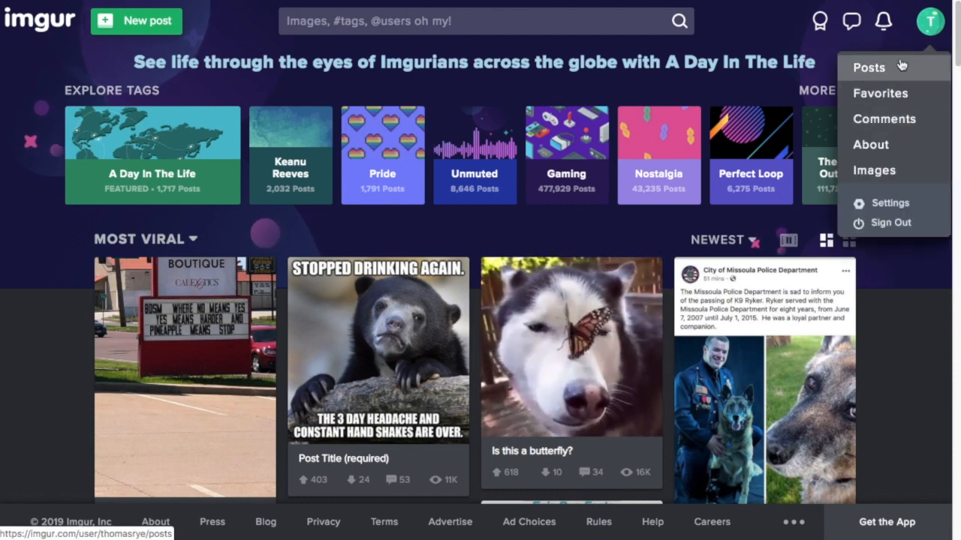
left_click(930, 26)
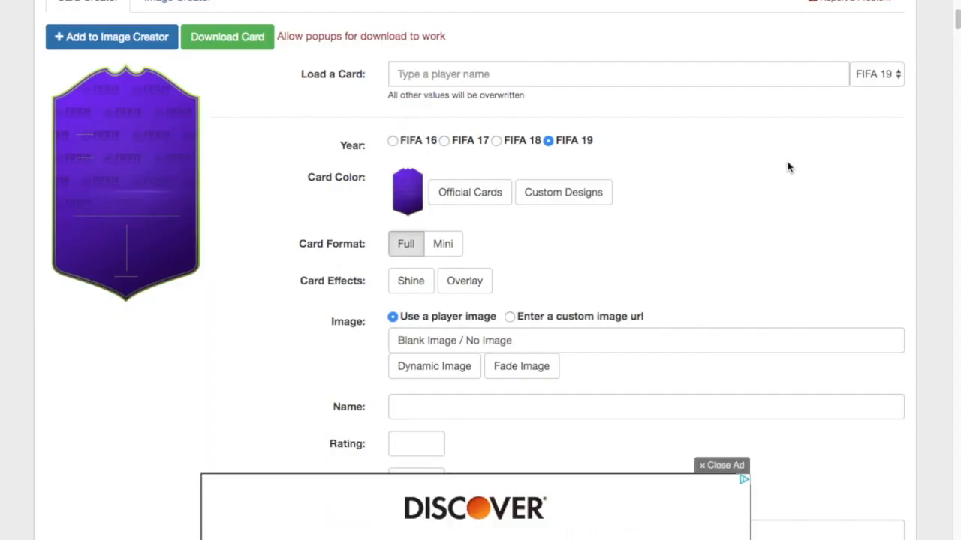
Go from the FifaRosters Card Creator to the Card Designer Gallery and open the Card Designer page
scroll(793, 161, "up", 3)
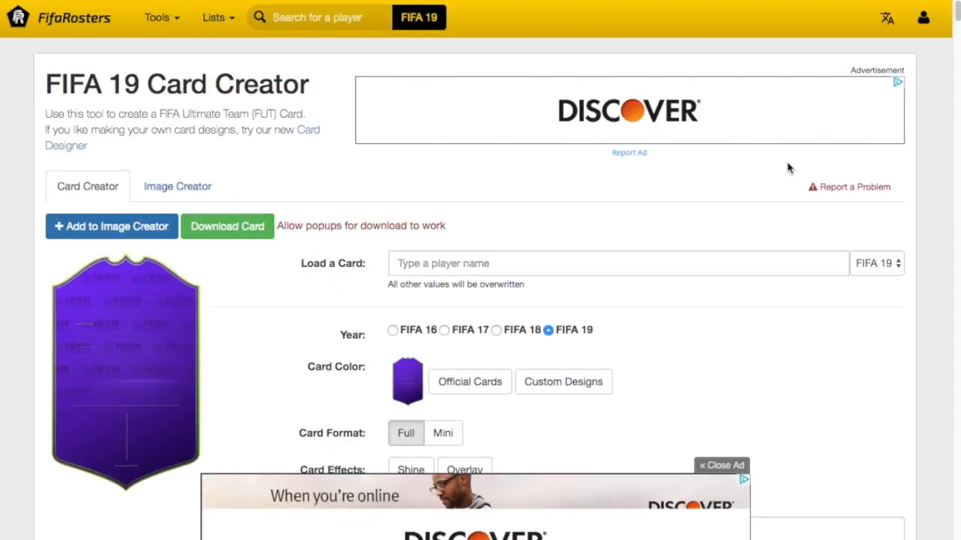
left_click(158, 17)
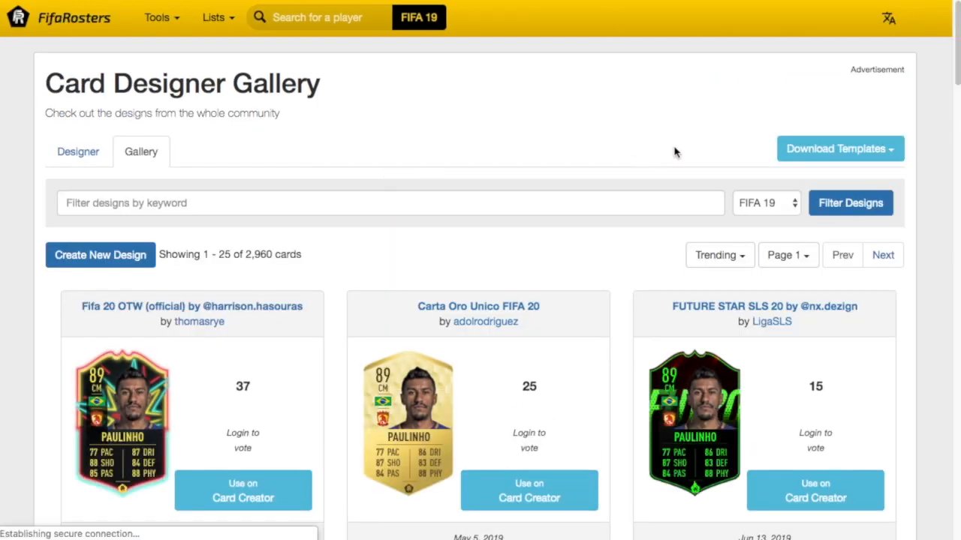
left_click(890, 150)
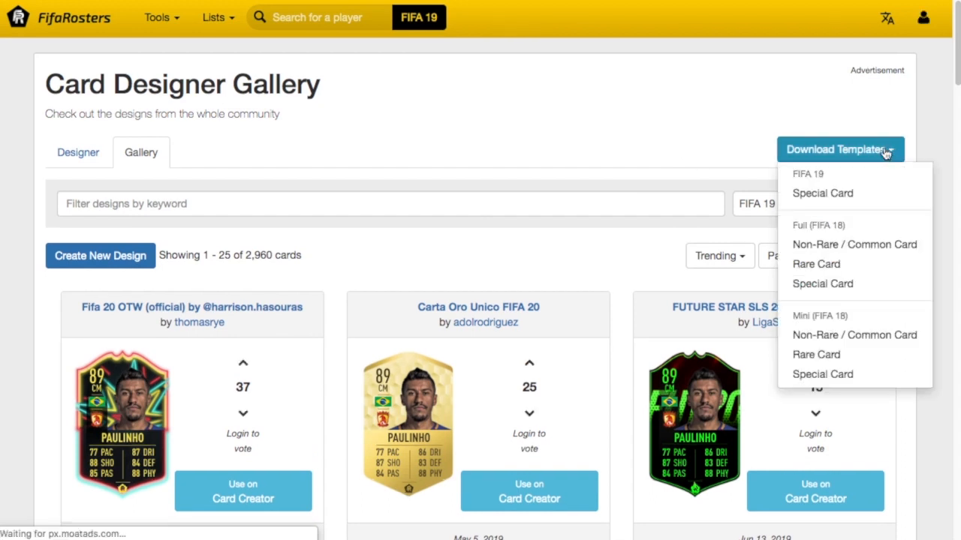
left_click(225, 177)
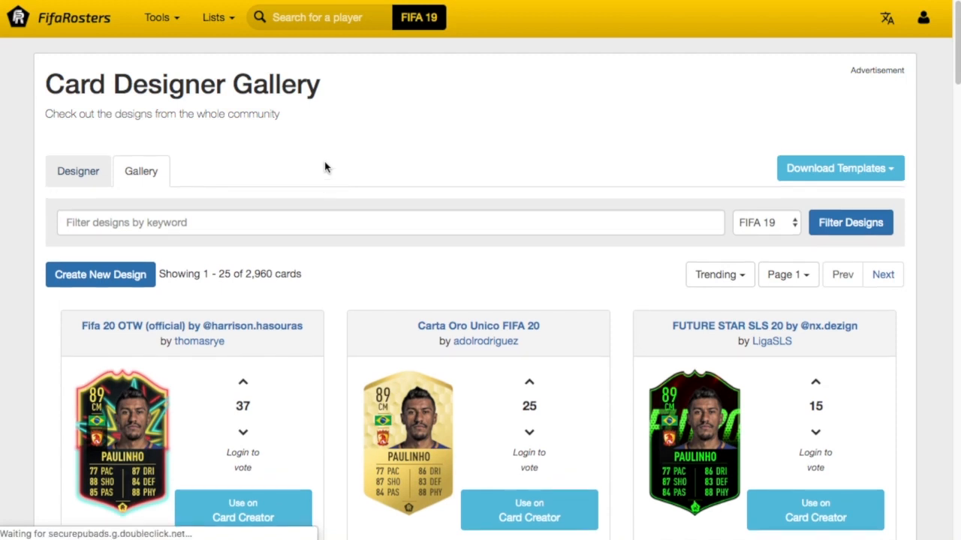
left_click(96, 283)
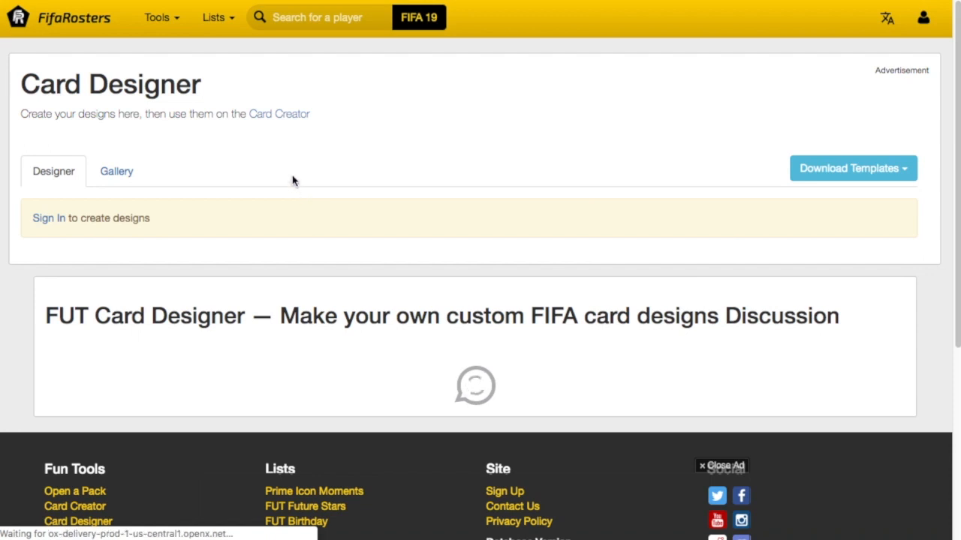
Sign in to the FifaRosters.com account with the saved username and password
left_click(49, 219)
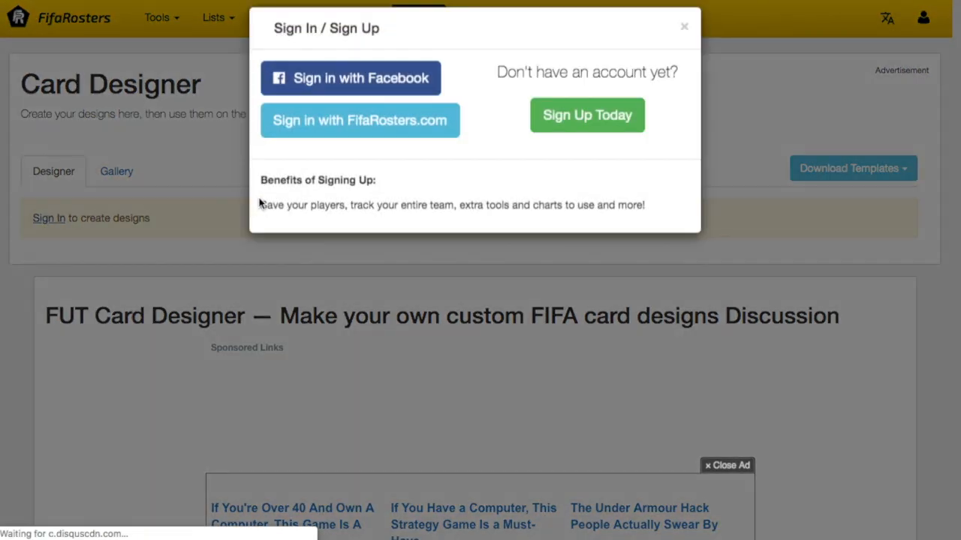
left_click(383, 147)
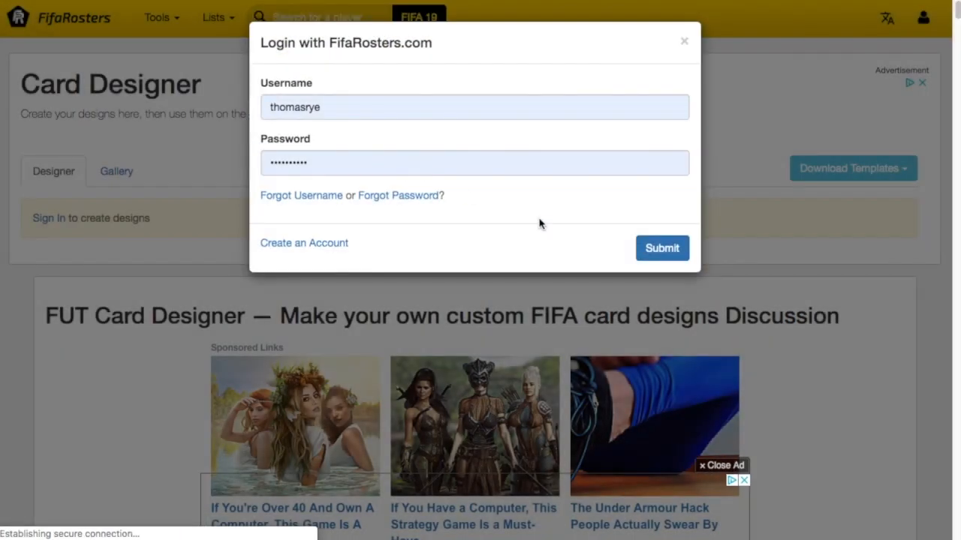
left_click(664, 250)
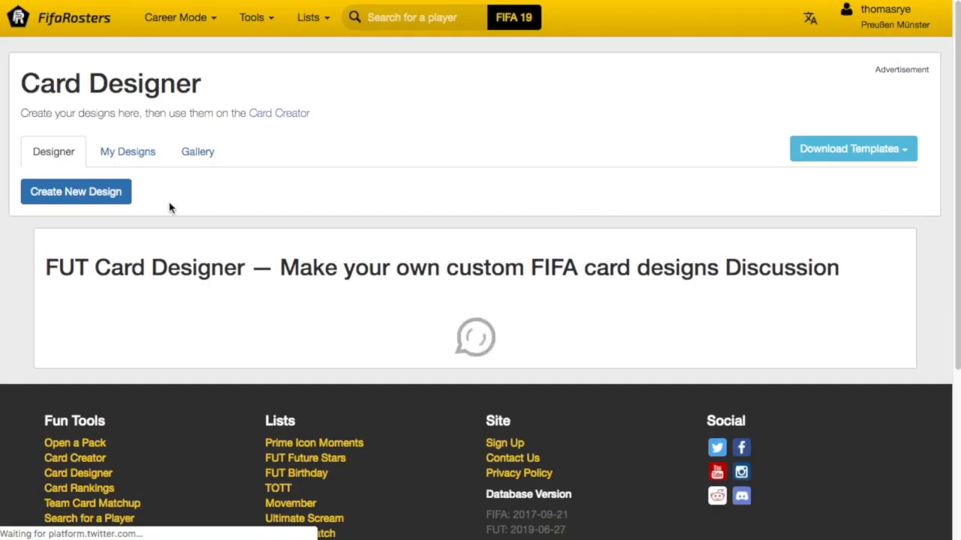
Start a new FIFA 19 card design and show the Card Designer instructions
left_click(72, 197)
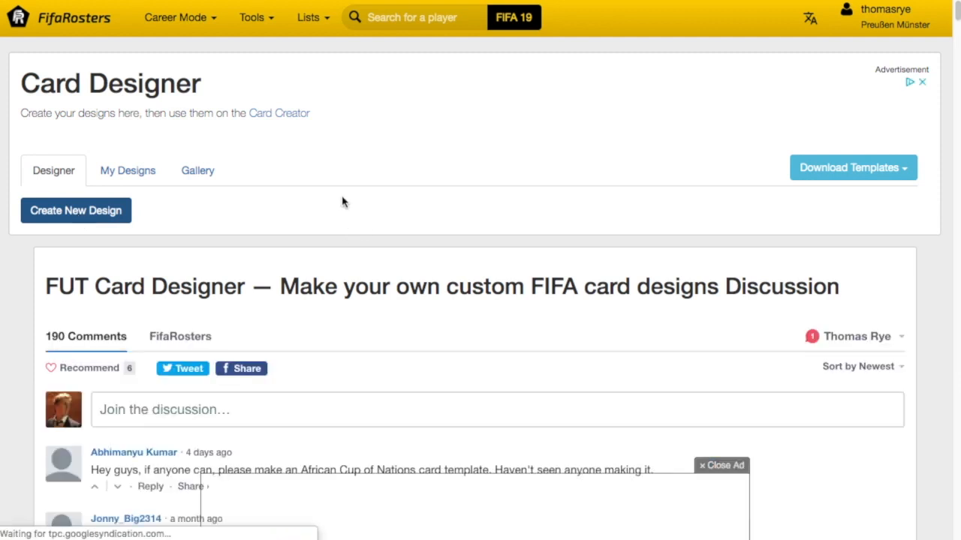
left_click(77, 219)
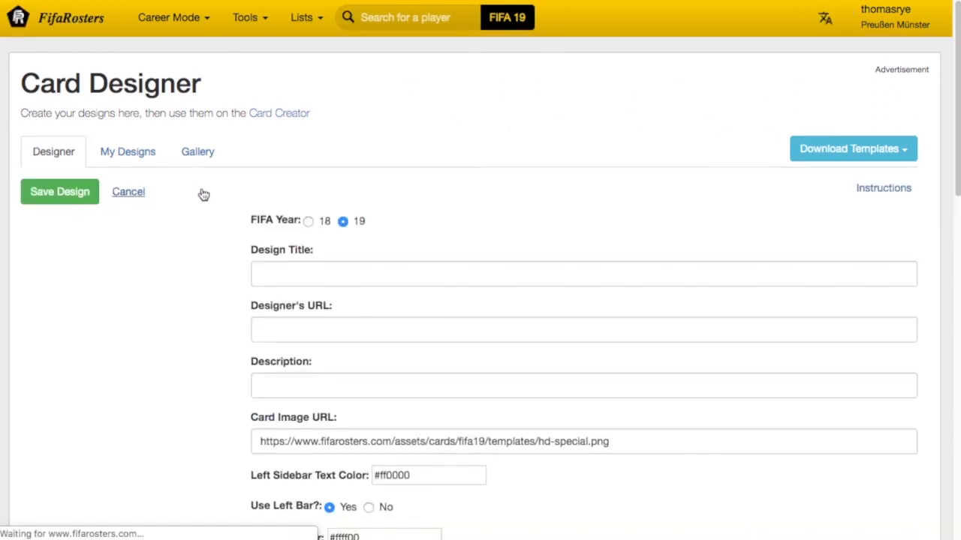
left_click(893, 192)
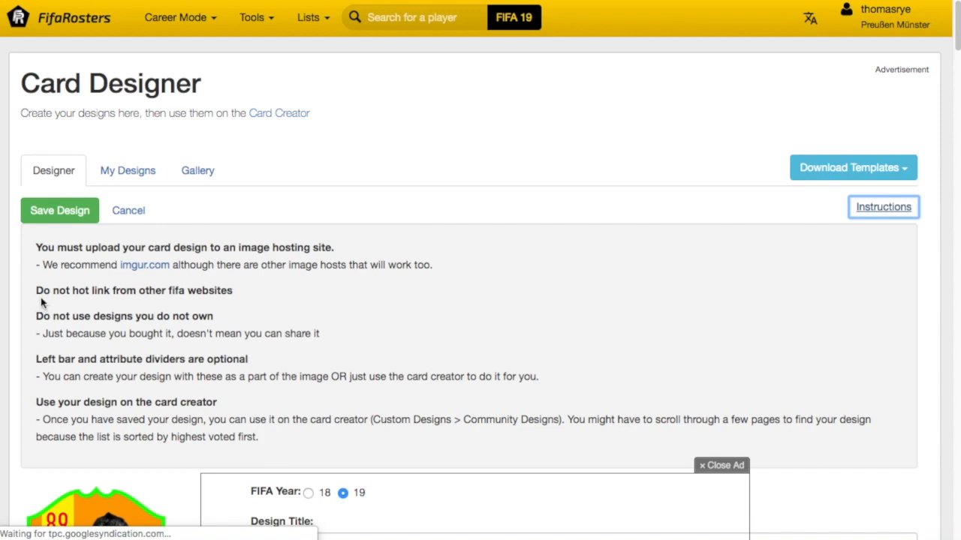
Examine the instruction about hot linking images from other FIFA websites
left_click_drag(36, 291, 249, 294)
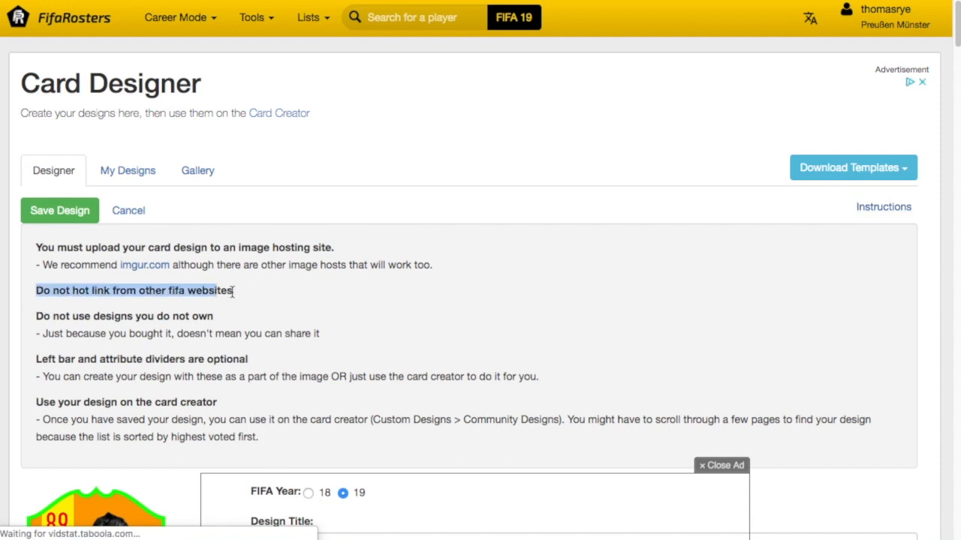
left_click(249, 295)
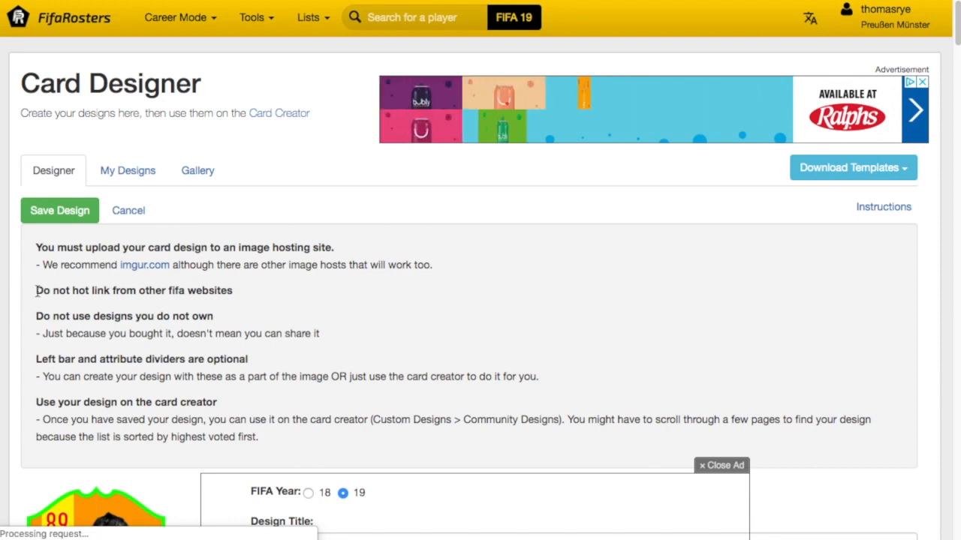
left_click_drag(23, 289, 280, 298)
left_click(249, 295)
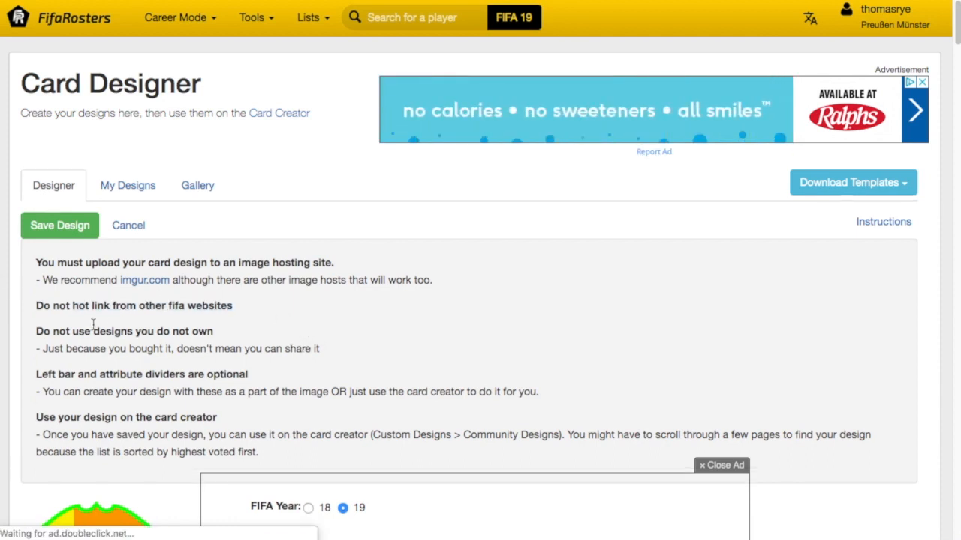
left_click_drag(38, 305, 49, 306)
left_click(40, 306)
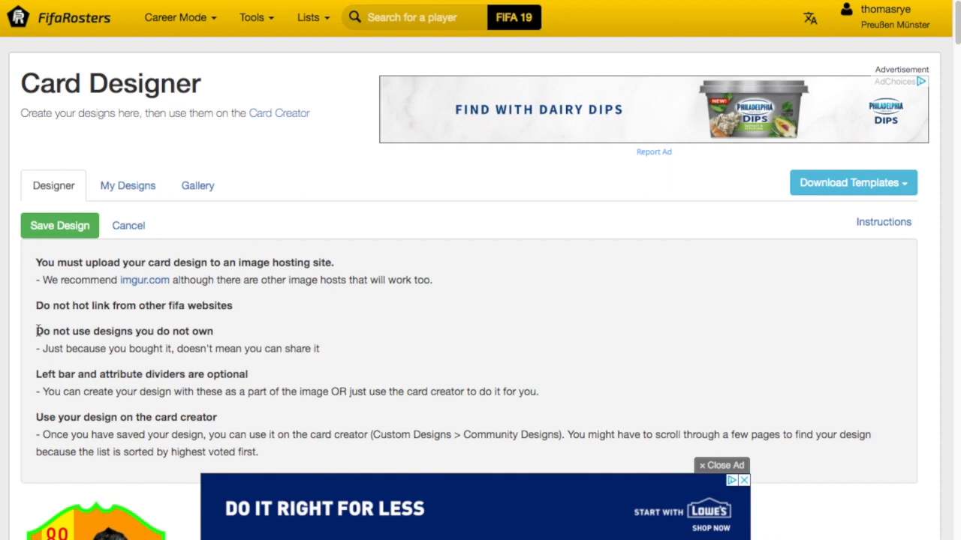
Examine the instructions on using designs you do not own and on the left bar and attribute dividers
left_click_drag(37, 331, 217, 337)
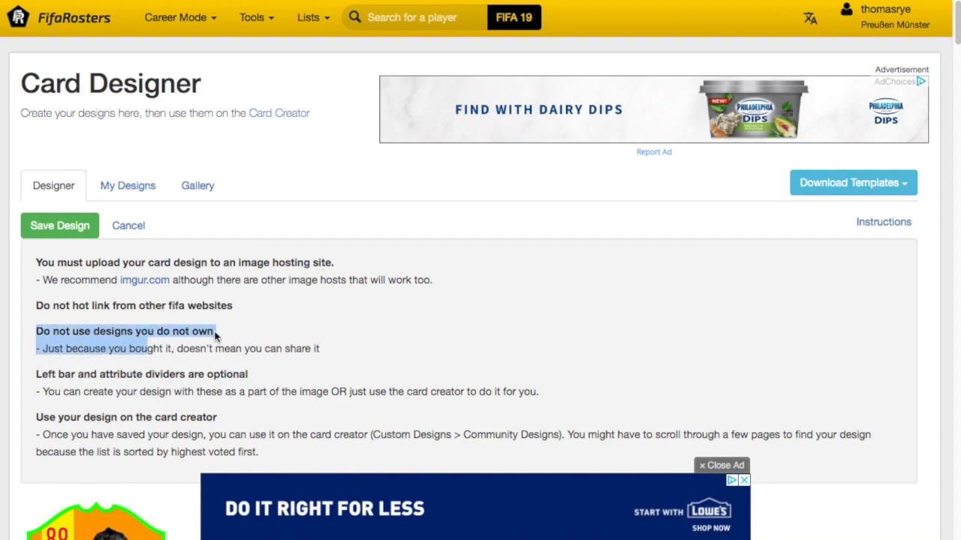
left_click(99, 335)
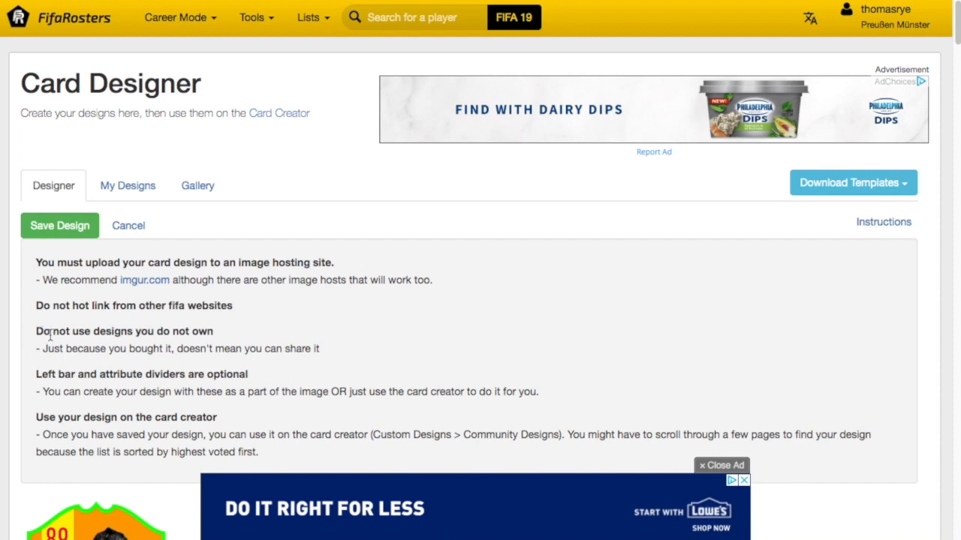
left_click_drag(37, 331, 152, 334)
left_click(156, 334)
left_click_drag(86, 331, 250, 335)
left_click(118, 337)
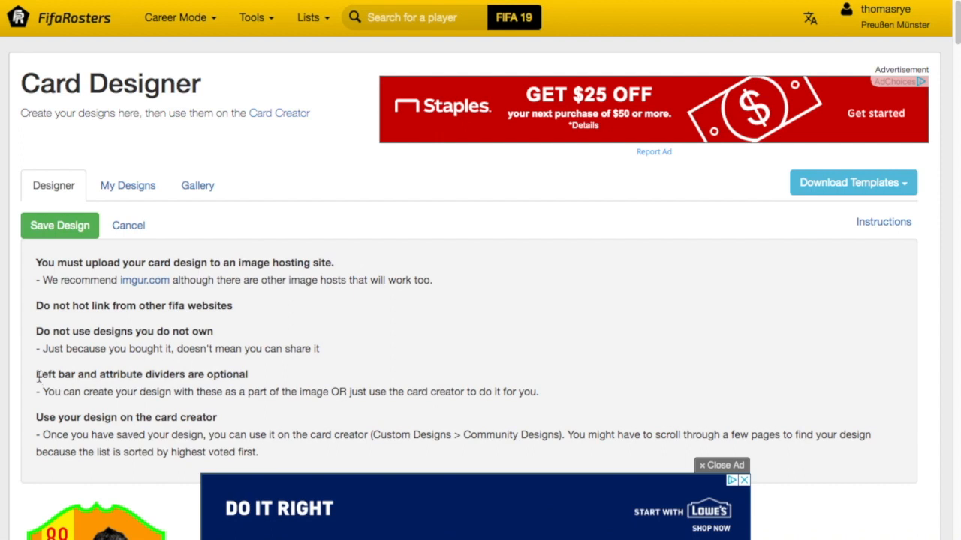
left_click_drag(38, 378, 178, 376)
left_click(237, 375)
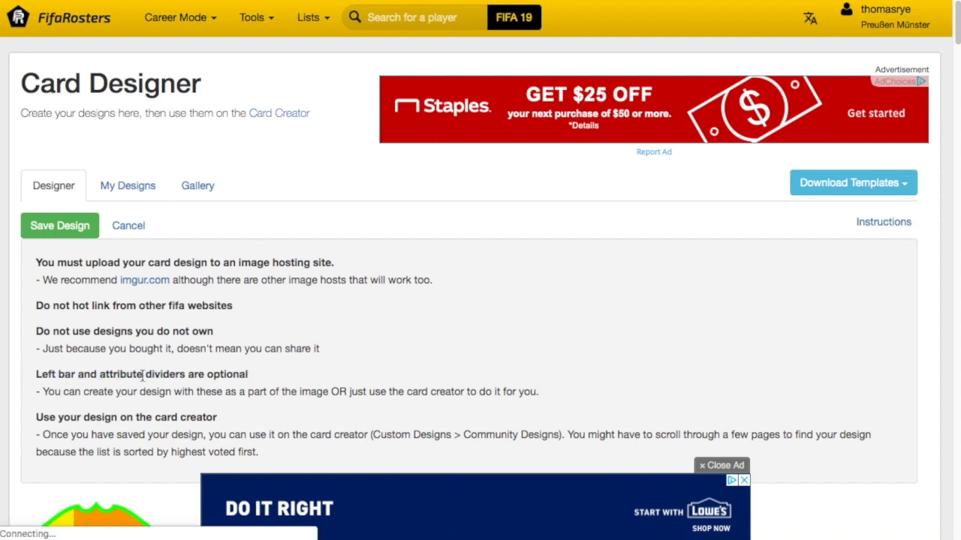
Examine the instruction about using a saved design on the card creator and hide the instructions
scroll(143, 375, "down", 1)
left_click_drag(38, 383, 135, 382)
left_click(191, 383)
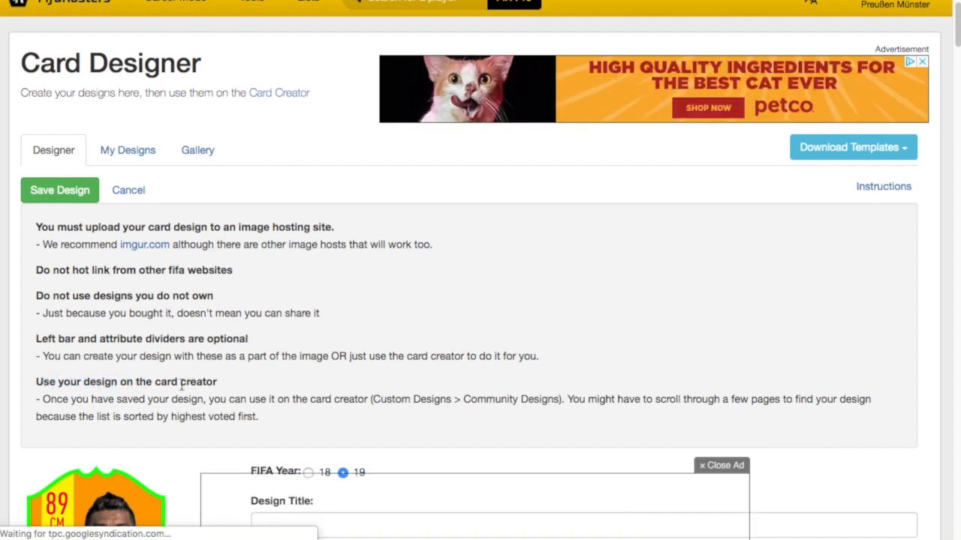
left_click(885, 187)
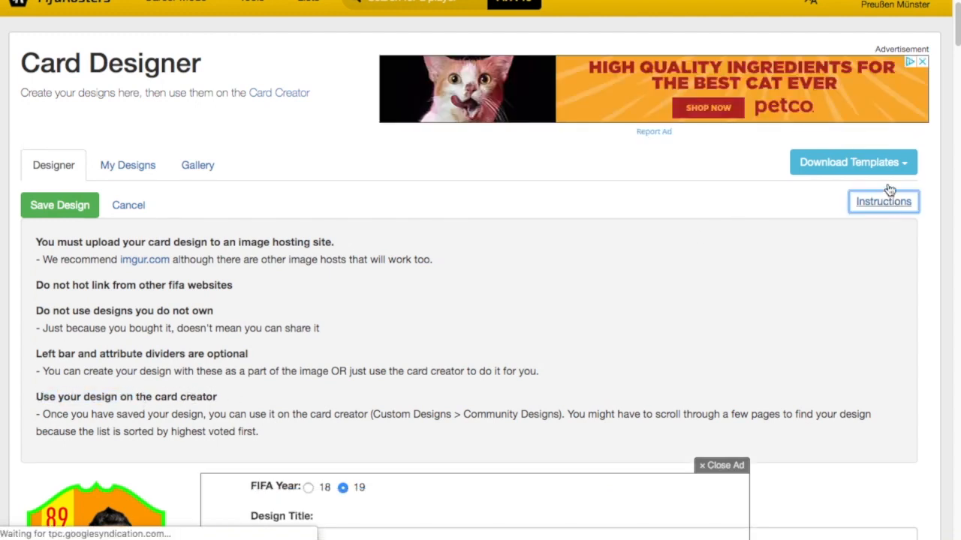
left_click(887, 202)
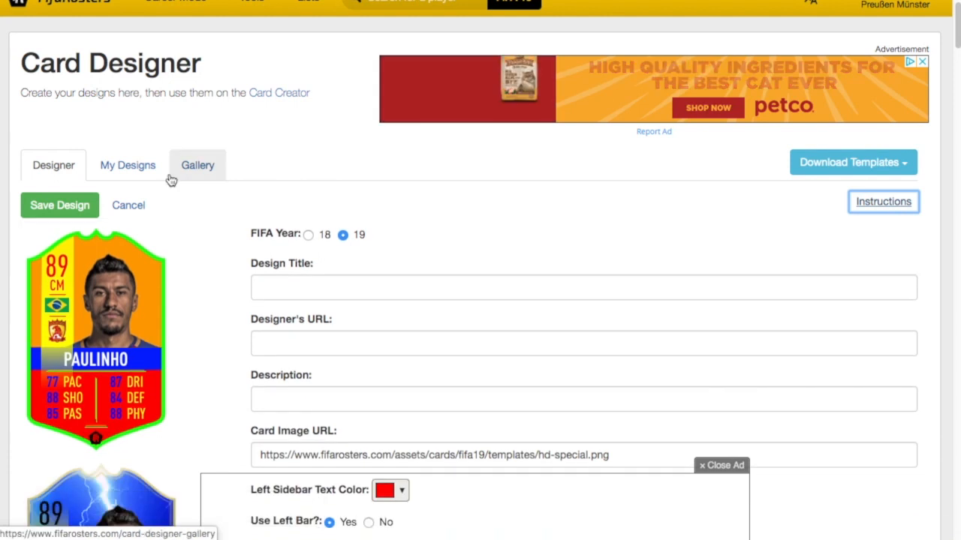
scroll(280, 106, "up", 1)
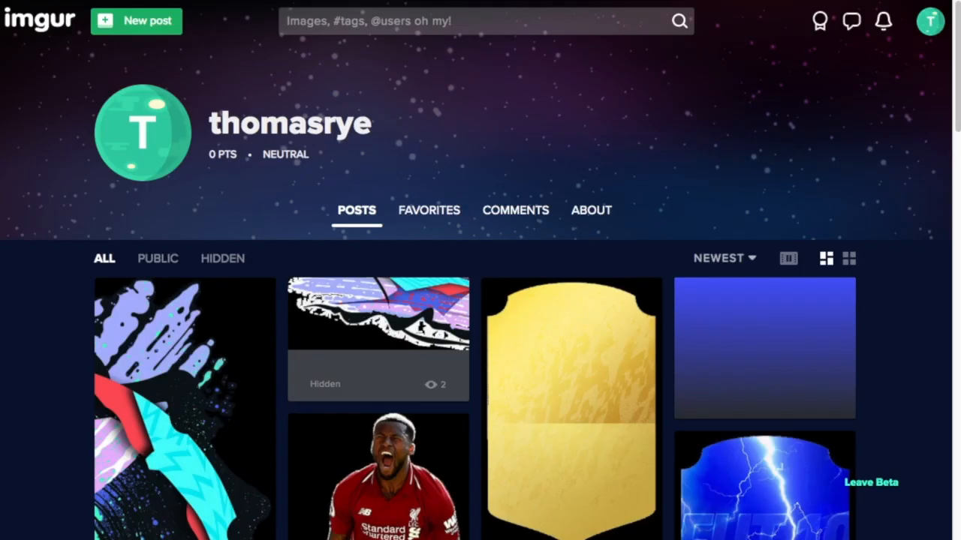
Switch to Imgur and upload joker.png to the account as a new post
left_click(930, 25)
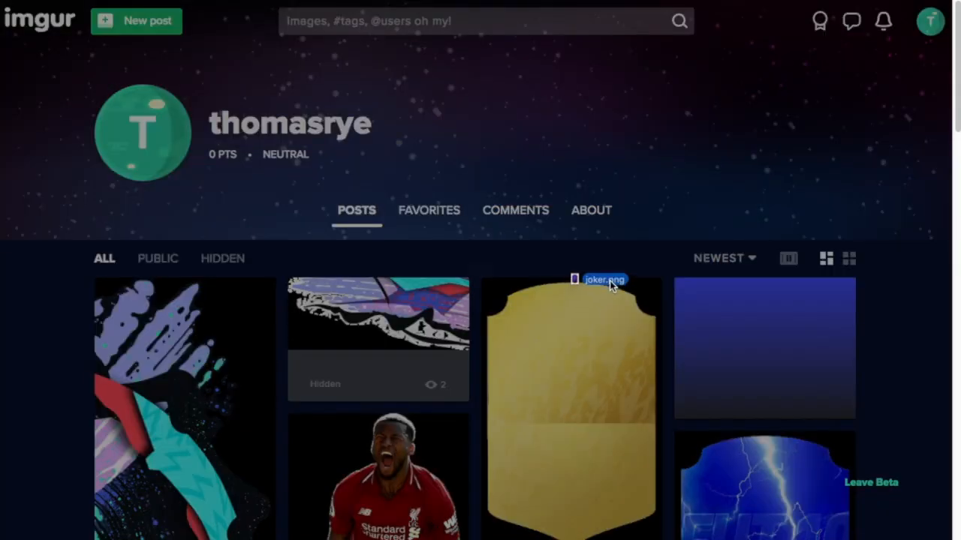
left_click_drag(609, 280, 696, 239)
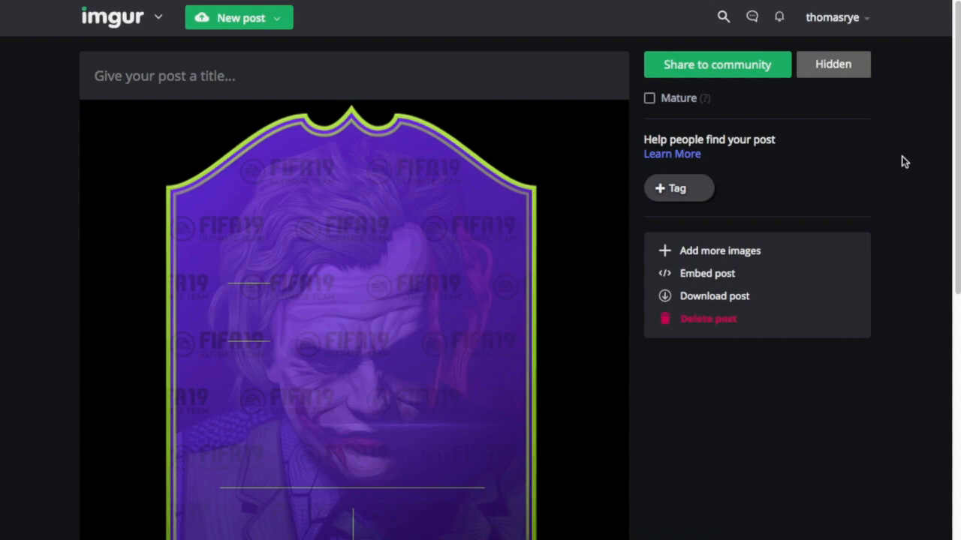
Open the joker image from the account's Imgur images and copy its direct link
mouse_move(866, 36)
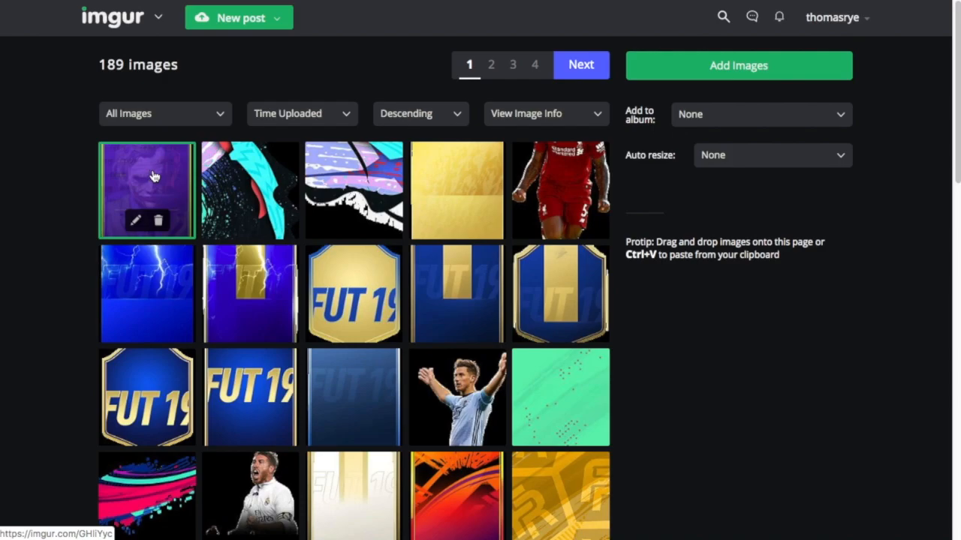
left_click(161, 181)
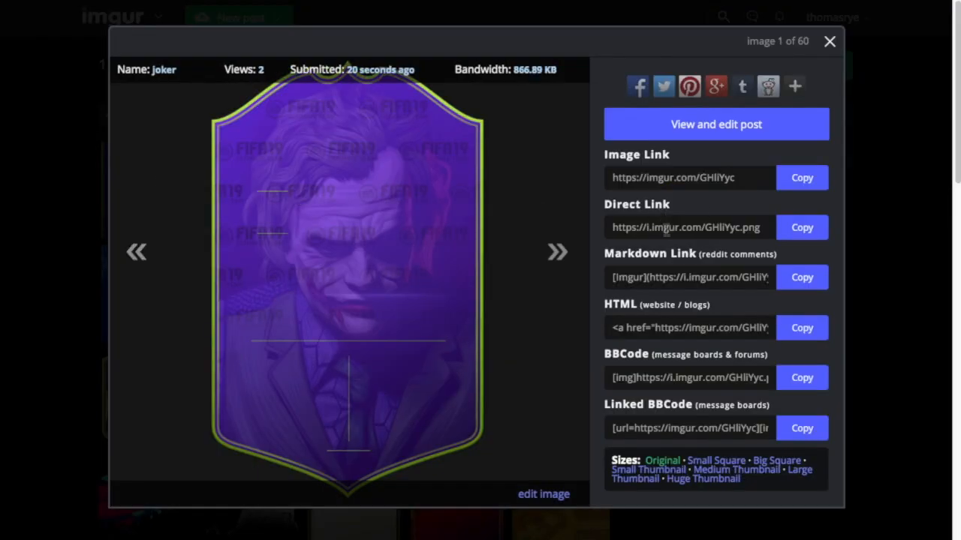
left_click(706, 227)
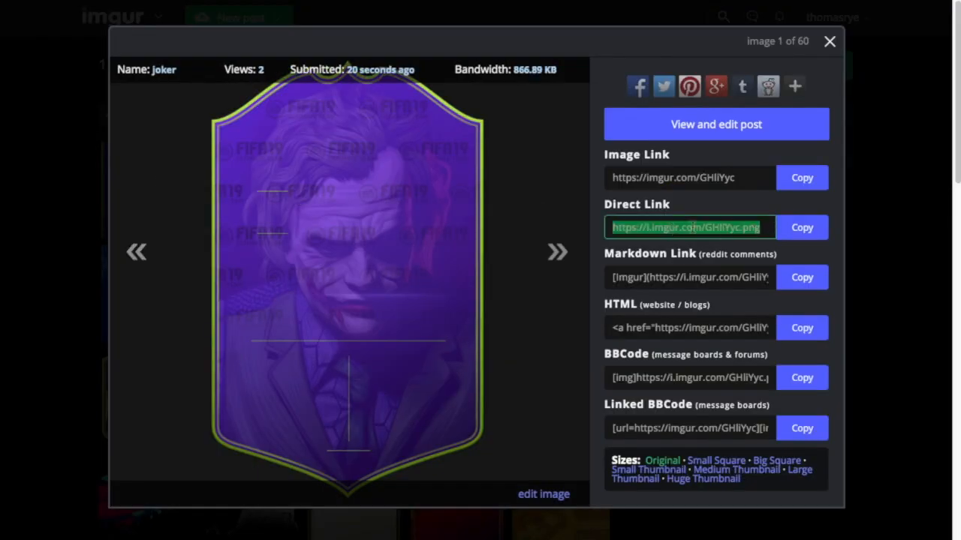
left_click(801, 229)
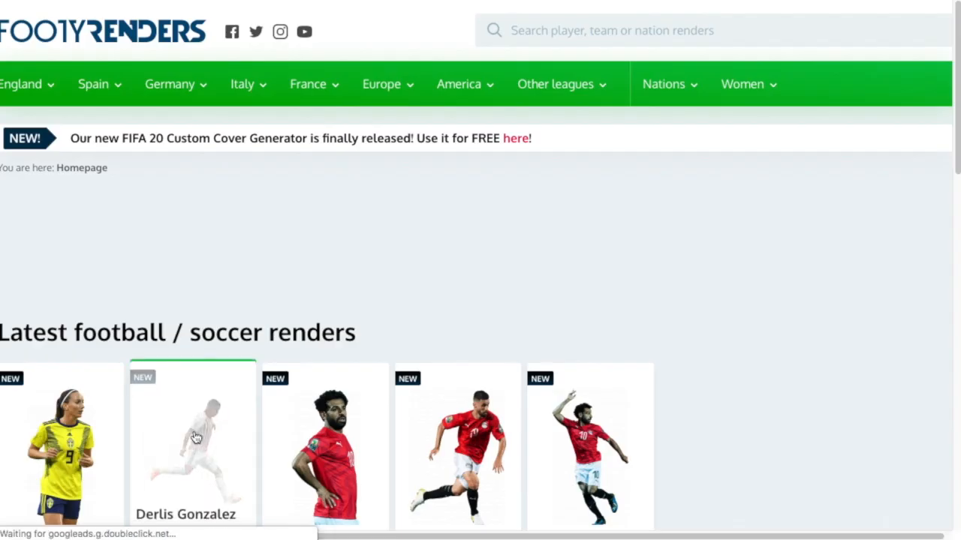
On FootyRenders, copy the URL of the Derlis Gonzalez render, load it in the browser and examine the page it leads to
left_click(195, 437)
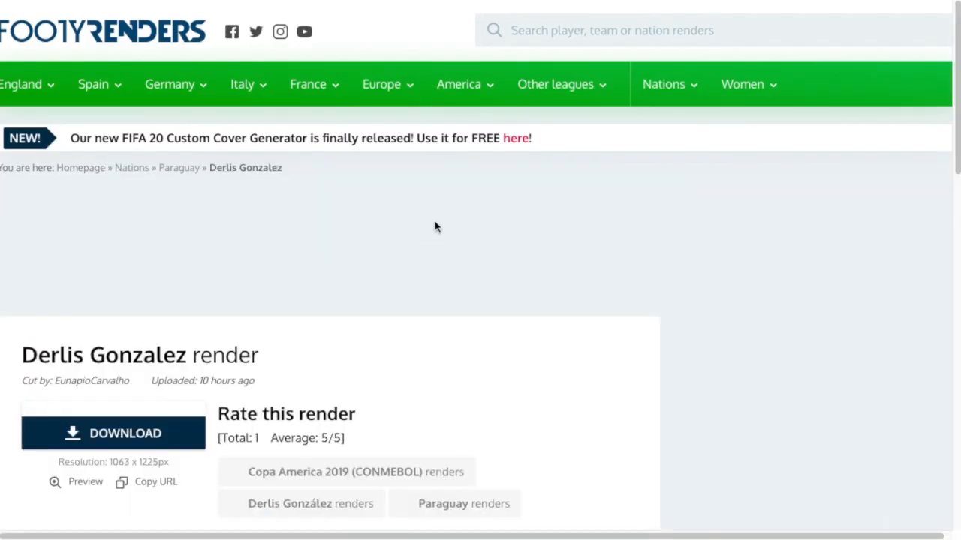
scroll(435, 225, "down", 4)
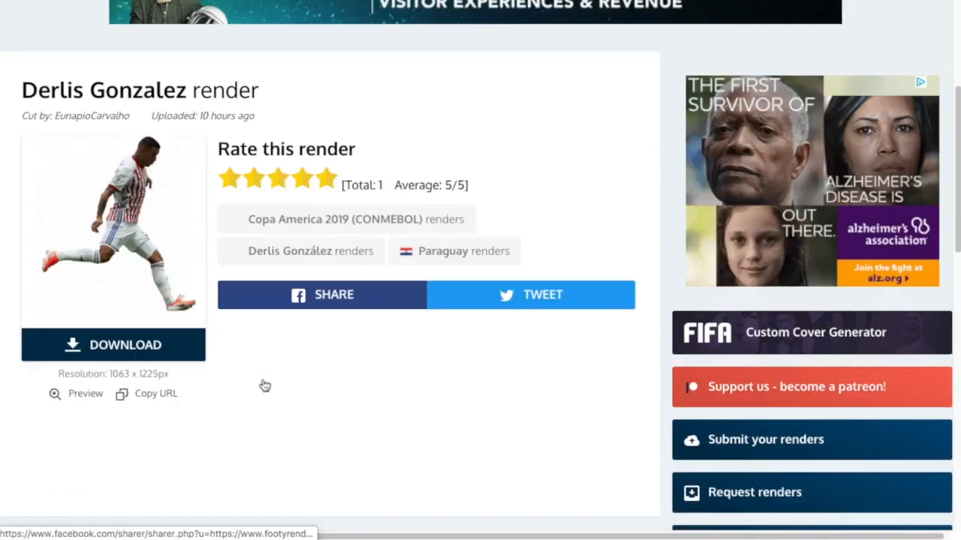
left_click(156, 398)
key("Return")
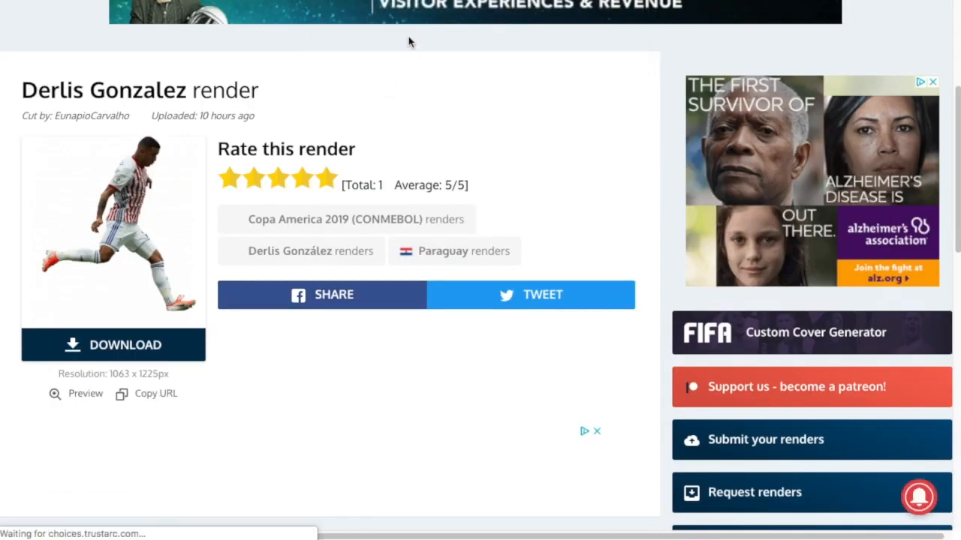
key("super+l")
key("super+v")
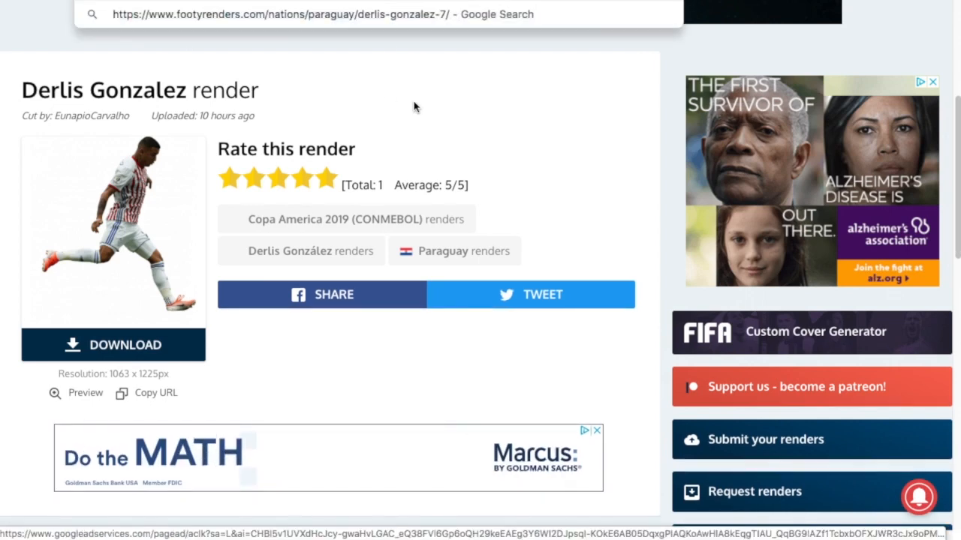
key("Return")
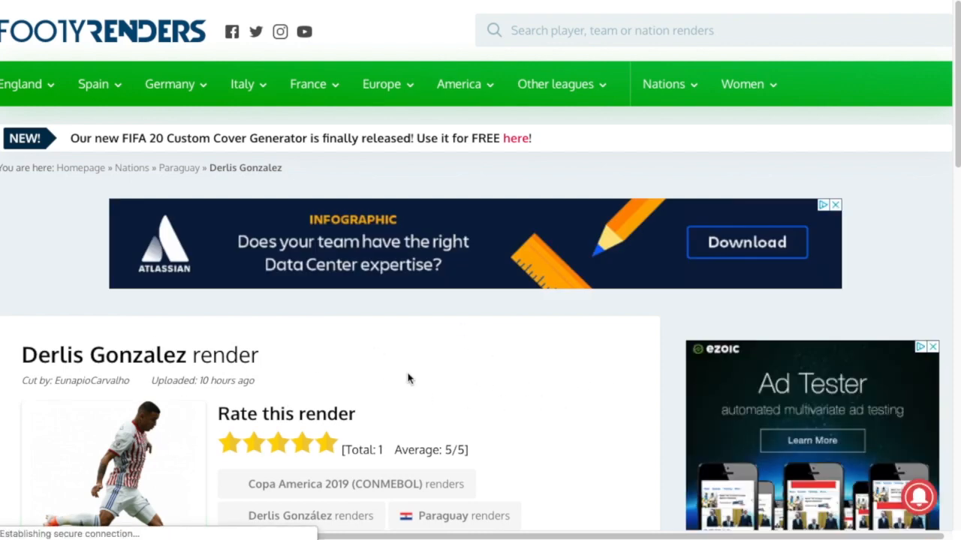
scroll(412, 360, "down", 2)
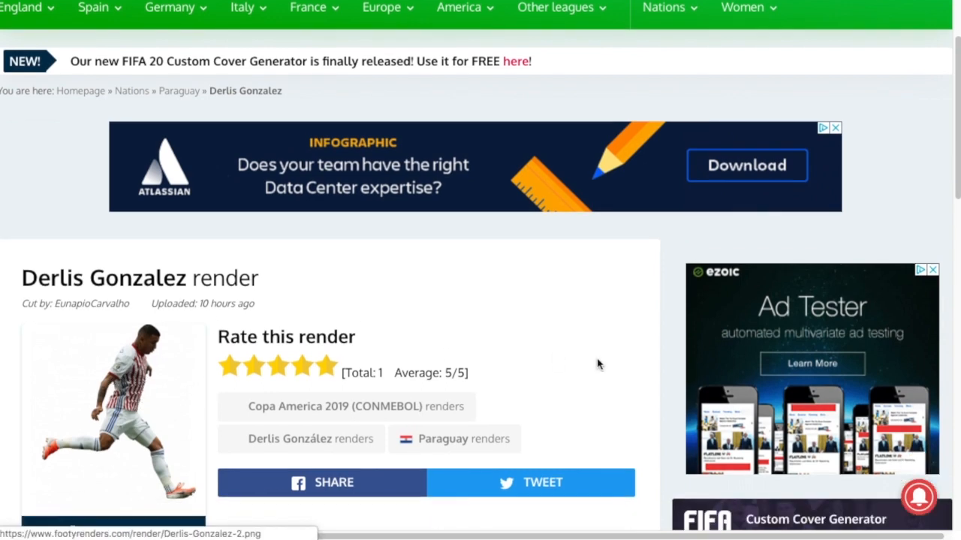
scroll(570, 379, "up", 3)
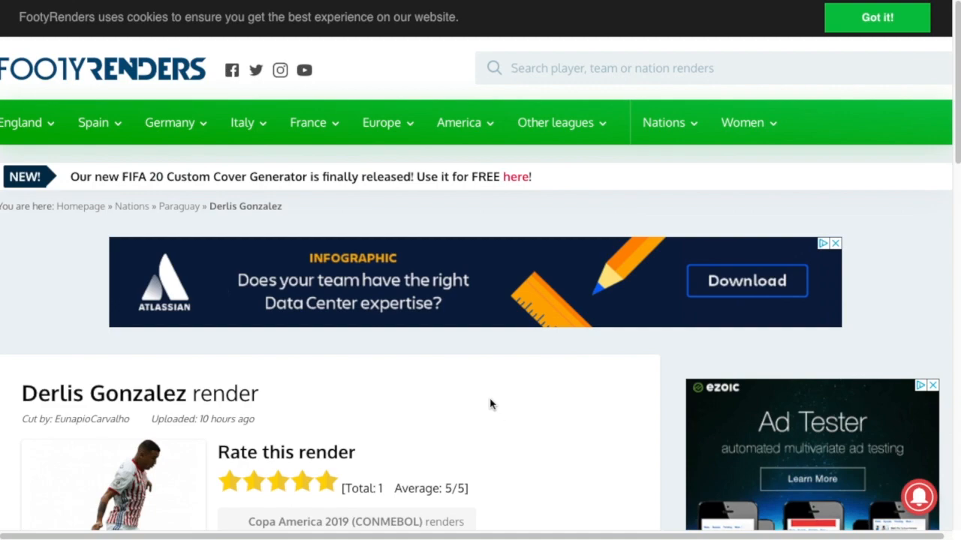
scroll(478, 391, "down", 3)
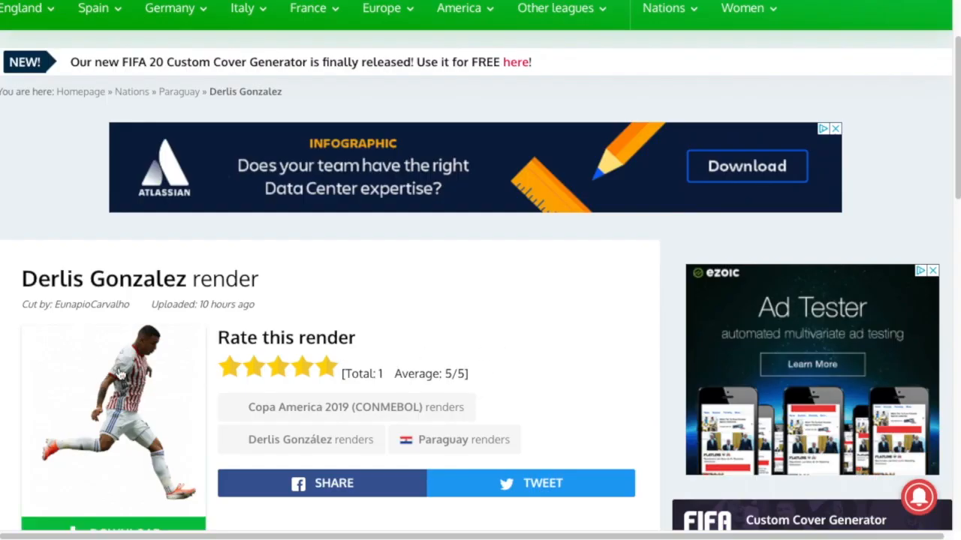
scroll(143, 382, "down", 1)
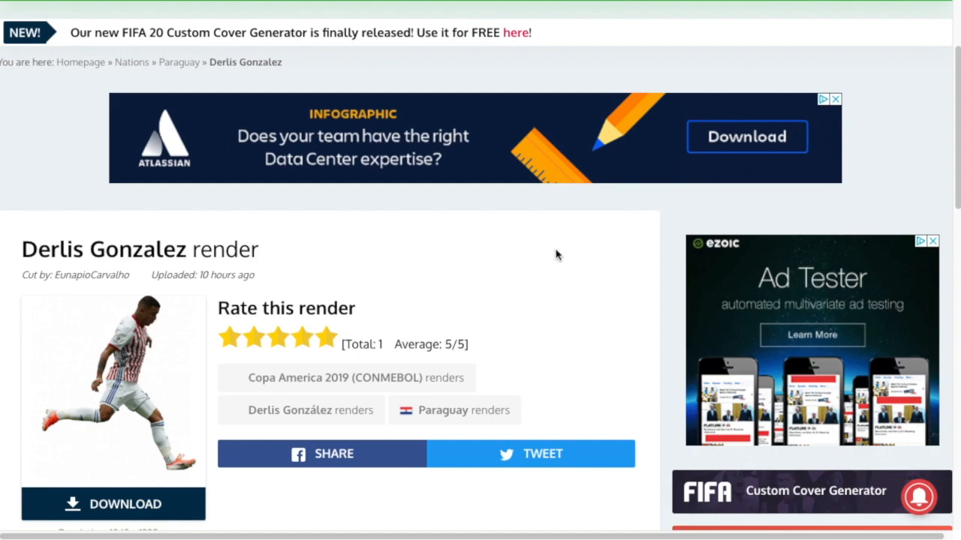
scroll(564, 292, "up", 4)
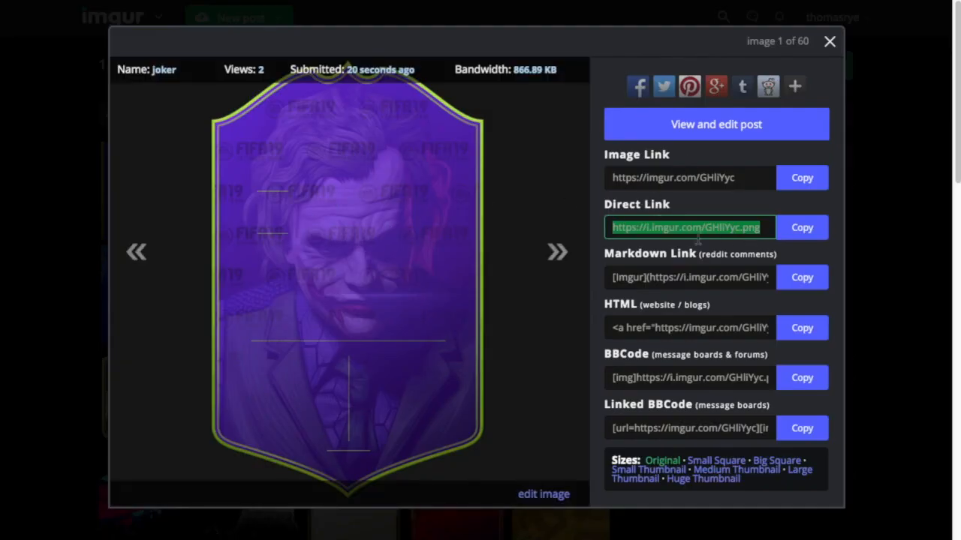
Return to Imgur, check the .png ending of the joker image's direct link and copy the link
left_click(756, 227)
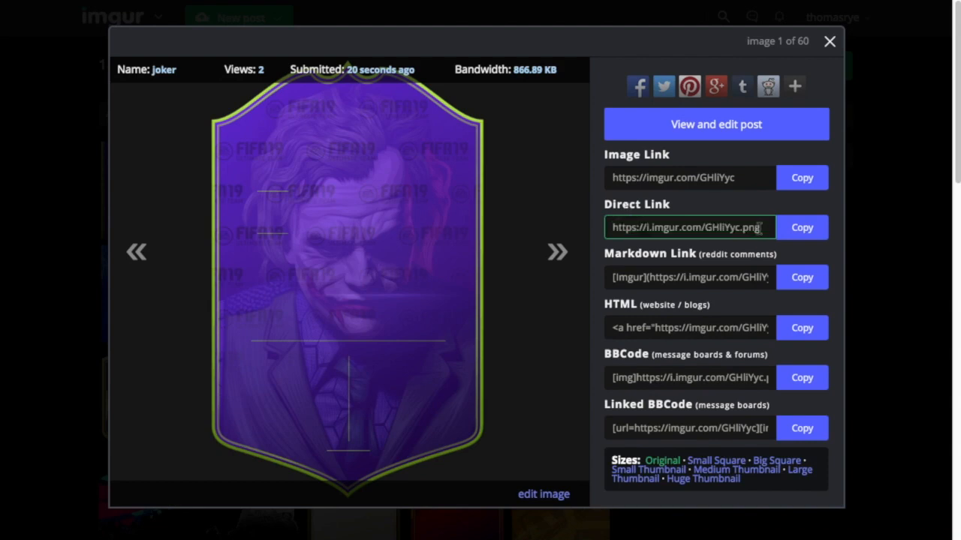
left_click_drag(760, 228, 749, 227)
left_click(752, 227)
key("ctrl+c")
left_click(754, 228)
left_click(801, 228)
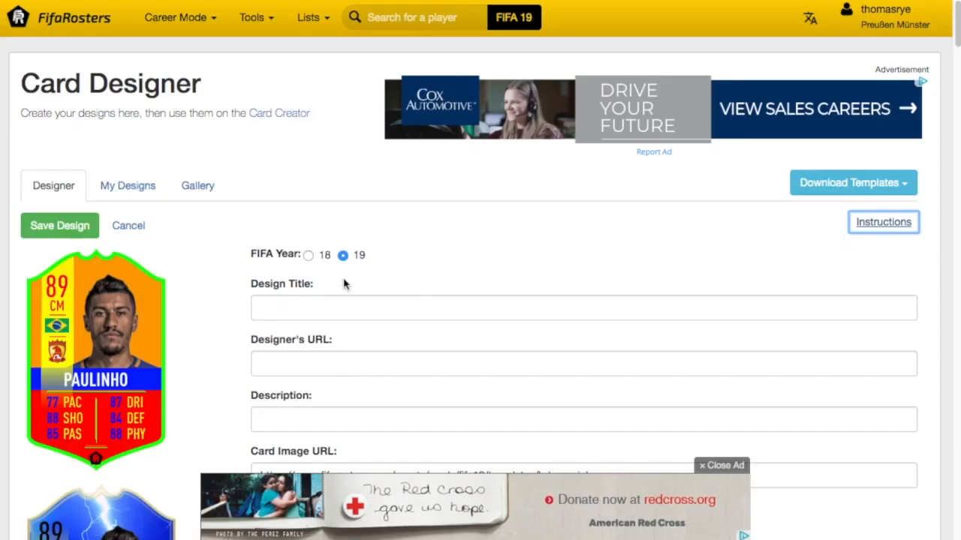
Return to the FifaRosters Card Designer and title the design "Joker Design (like from Batman, ya know?)"
scroll(222, 277, "down", 1)
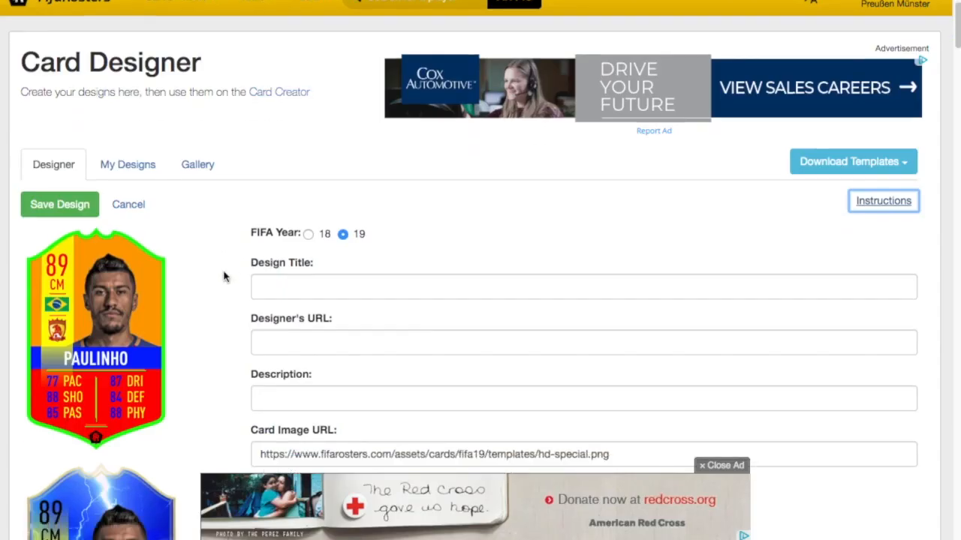
scroll(223, 277, "down", 1)
left_click(398, 243)
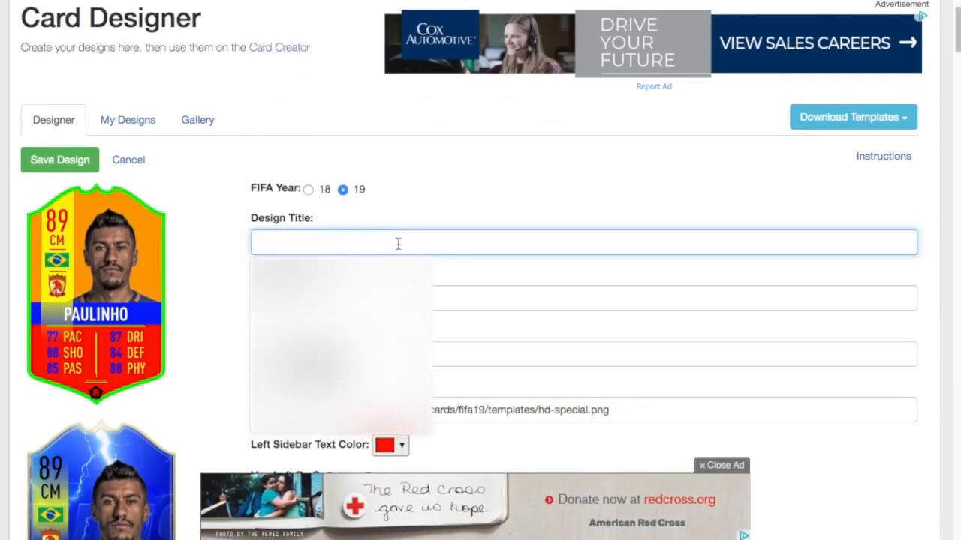
type("Joker")
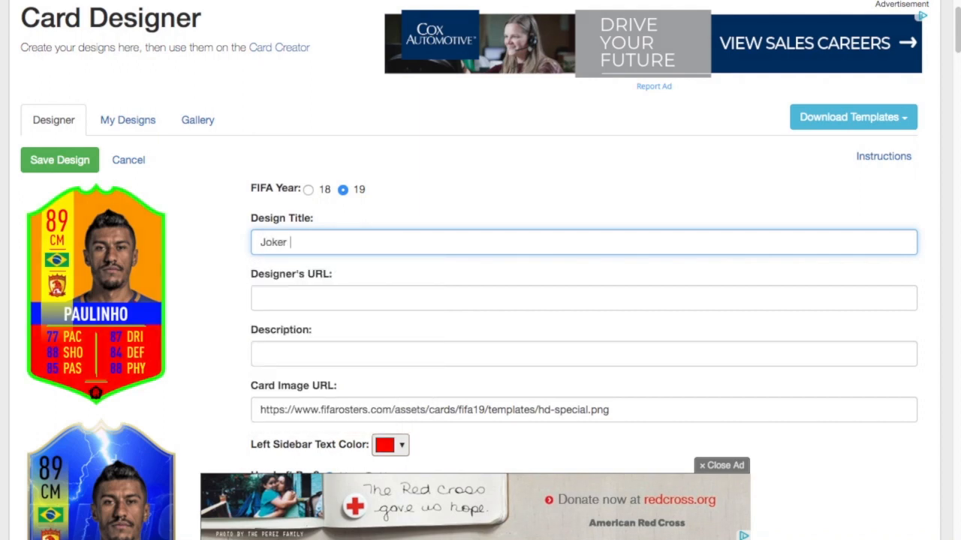
type(" Design (like from Batman")
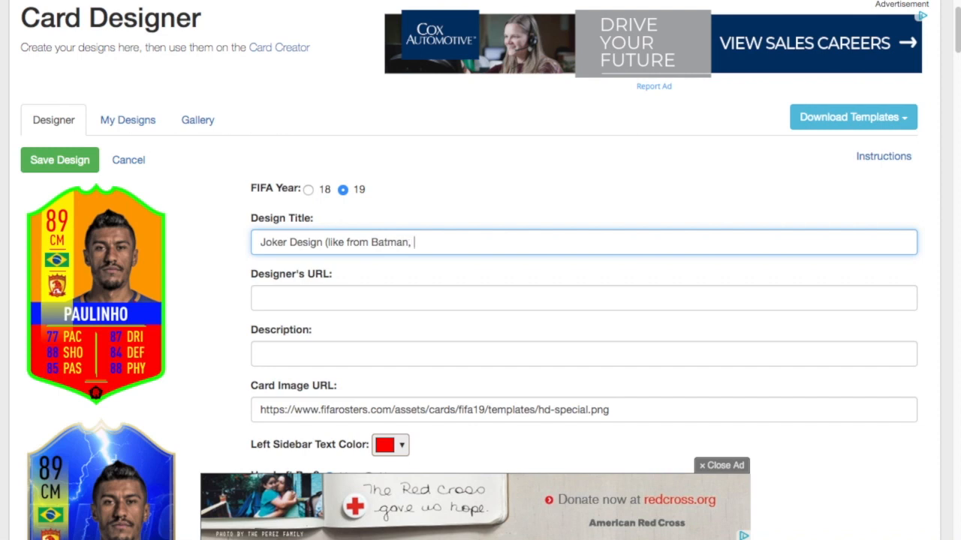
type(", ya know?)")
Set the designer's URL to fifarosters.com
key("Tab")
type("fif")
key("Down")
key("Return")
key("Tab")
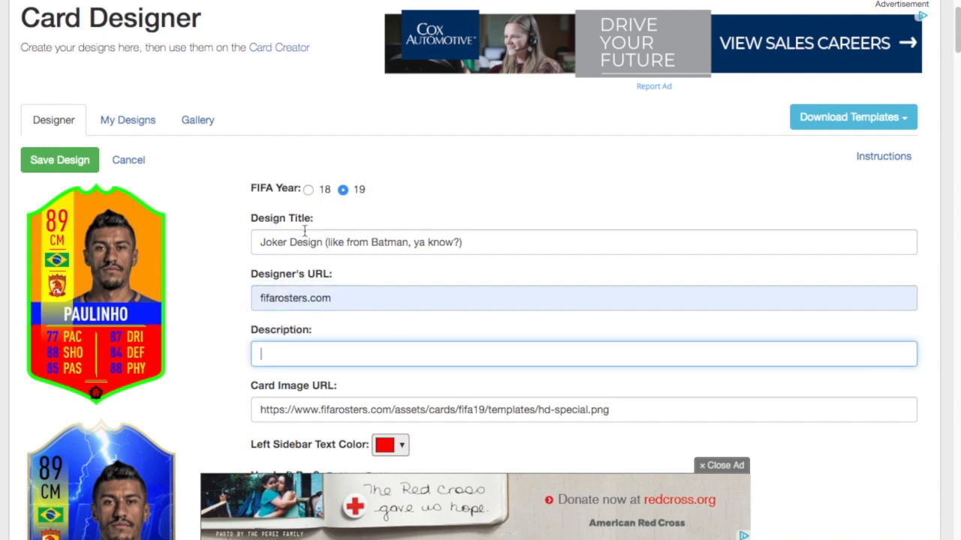
left_click_drag(260, 241, 491, 243)
left_click(491, 244)
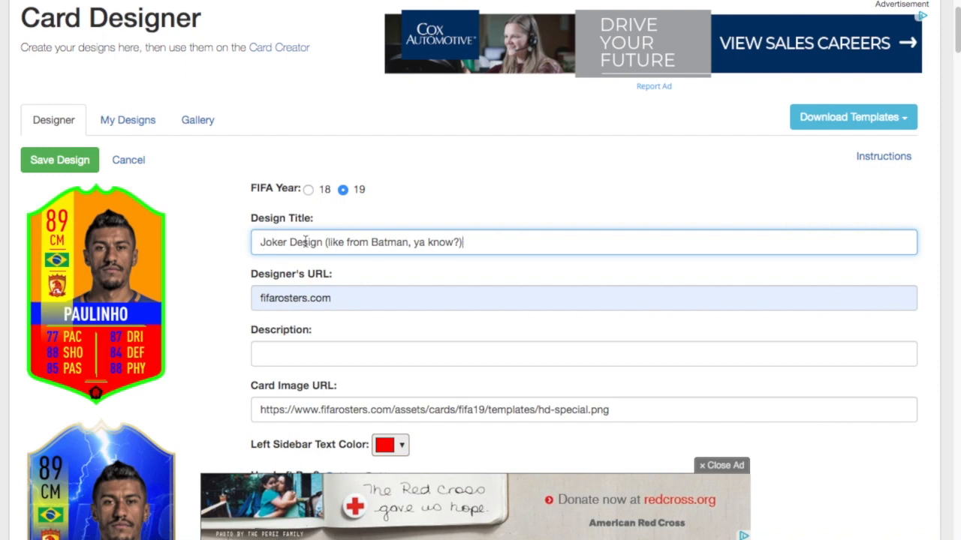
left_click_drag(256, 241, 453, 244)
key("Right")
left_click_drag(256, 244, 515, 251)
left_click(505, 251)
type("OTS")
key("BackSpace")
key("BackSpace")
Enter the description "I thought the Award Winner design was kind of like Joker's colors"
left_click(295, 352)
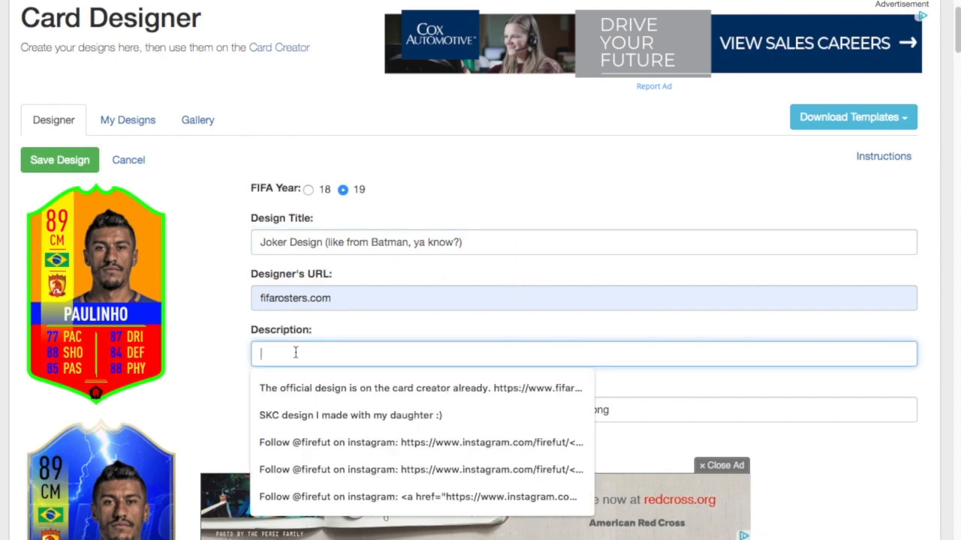
left_click(342, 335)
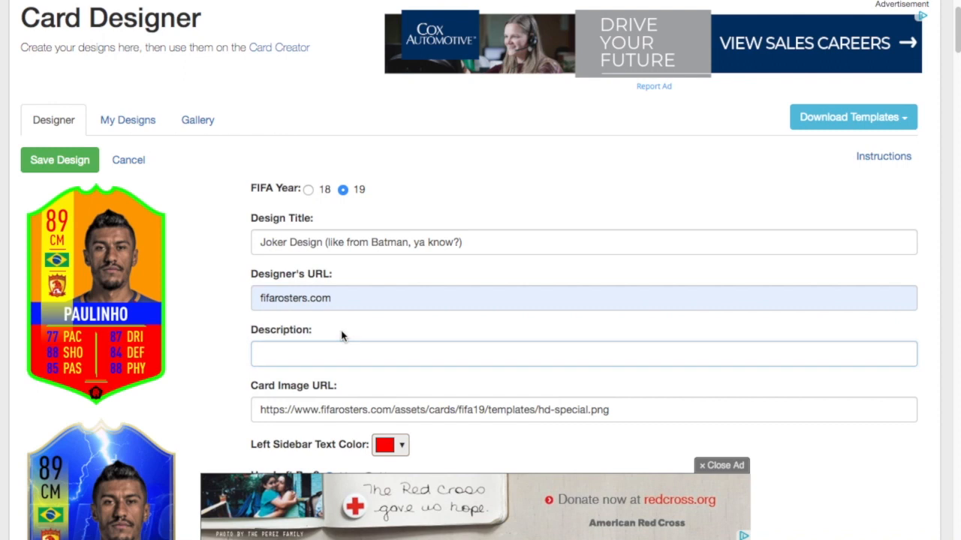
left_click(294, 351)
type("I thought ")
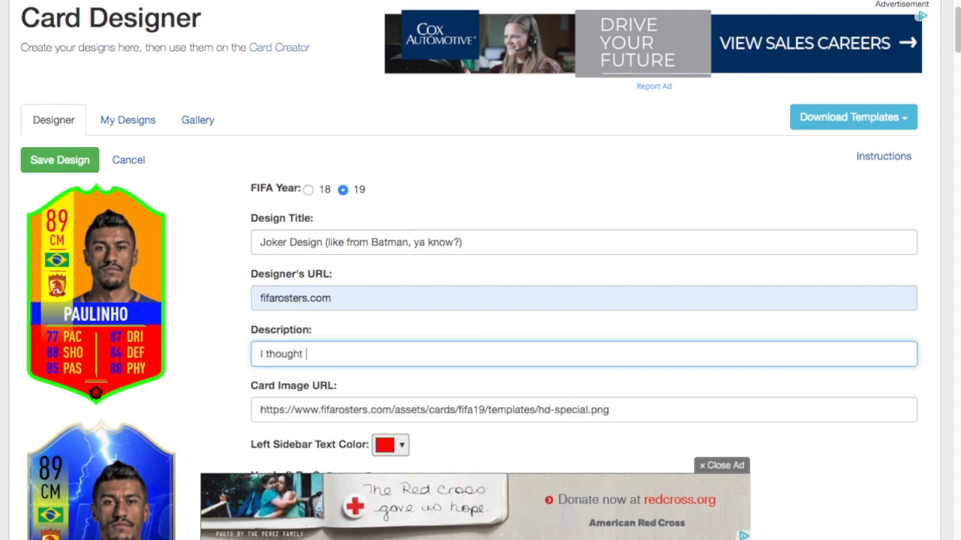
type("the Award Winner design was kind of like Joker's colors")
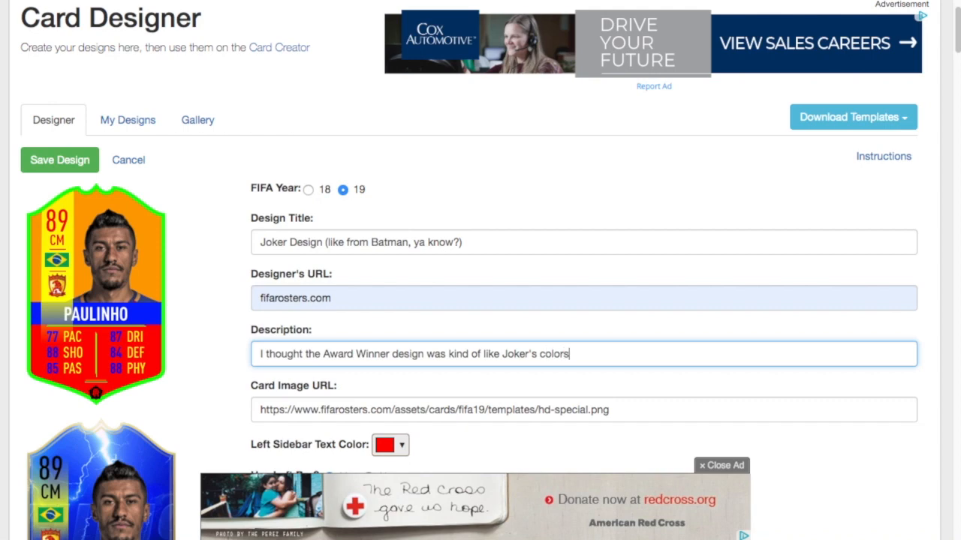
Replace the card image URL with the copied direct Imgur link of the joker image
scroll(442, 234, "down", 3)
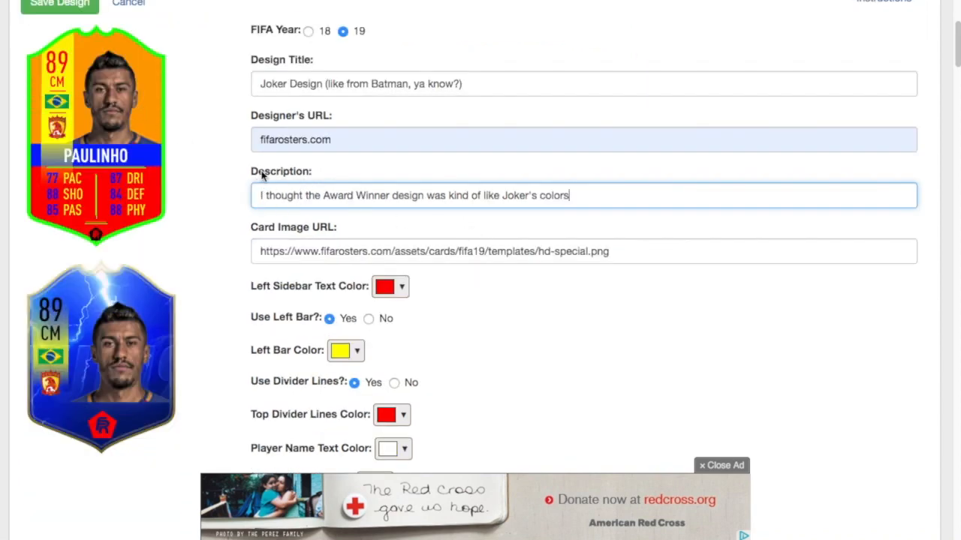
left_click(294, 251)
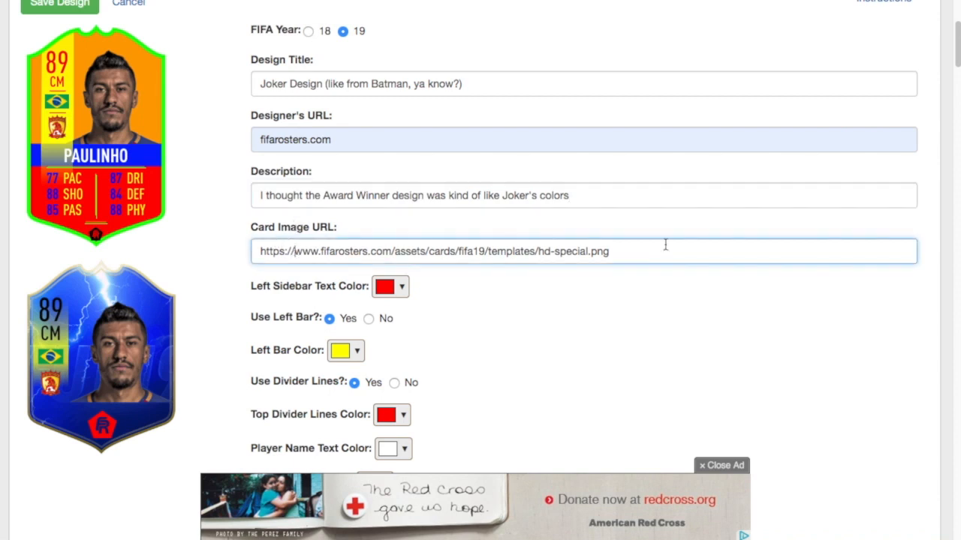
left_click_drag(635, 255, 252, 250)
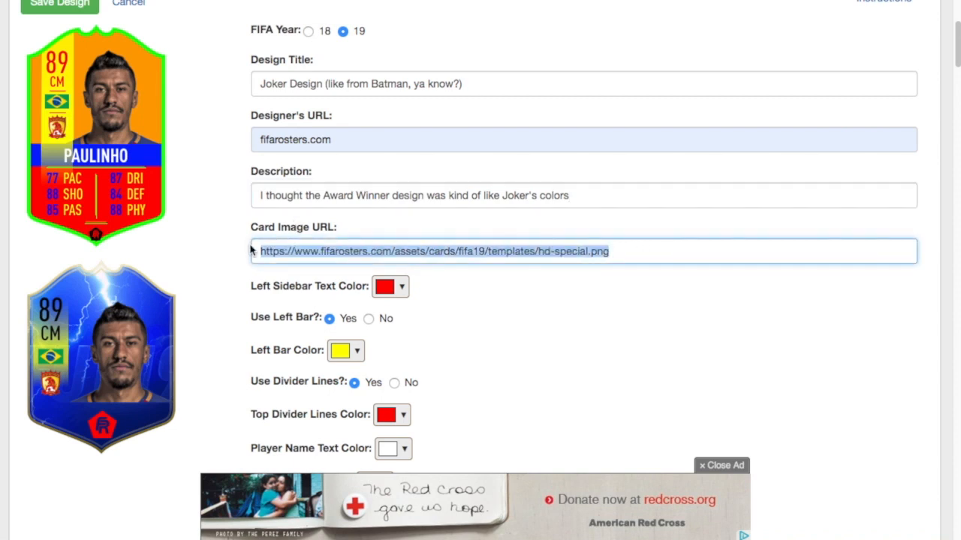
key("ctrl+v")
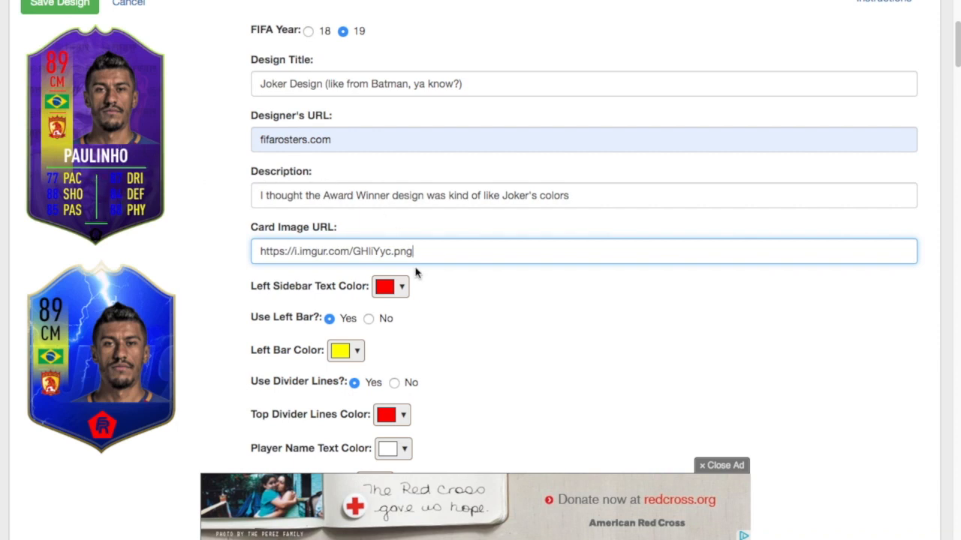
Turn the divider lines off to compare the card preview, and turn them back on
scroll(325, 359, "down", 1)
left_click(412, 362)
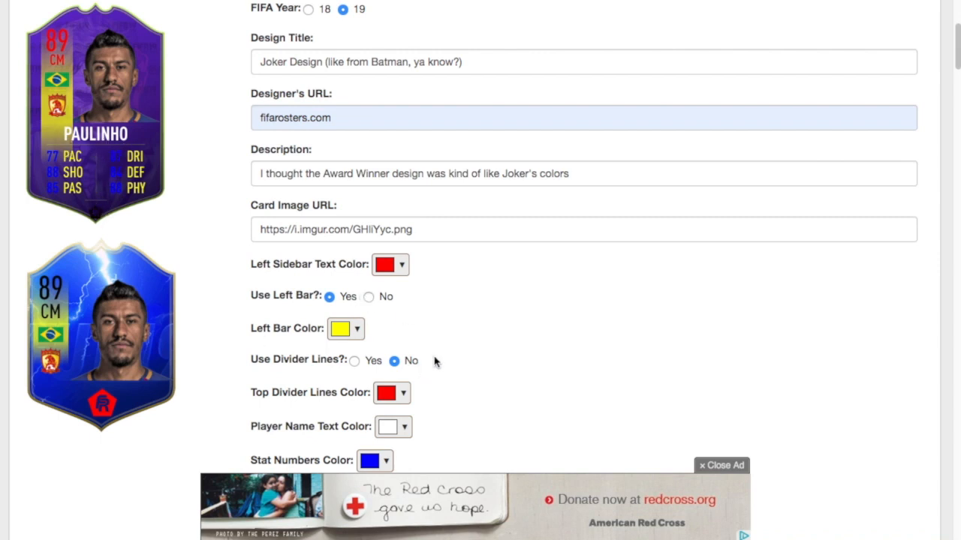
left_click(355, 362)
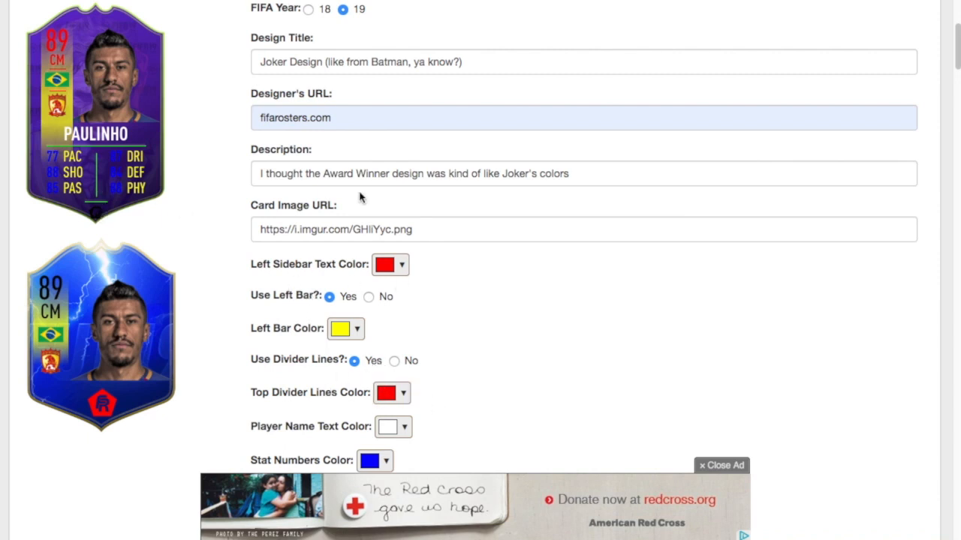
scroll(463, 240, "down", 2)
scroll(435, 184, "up", 2)
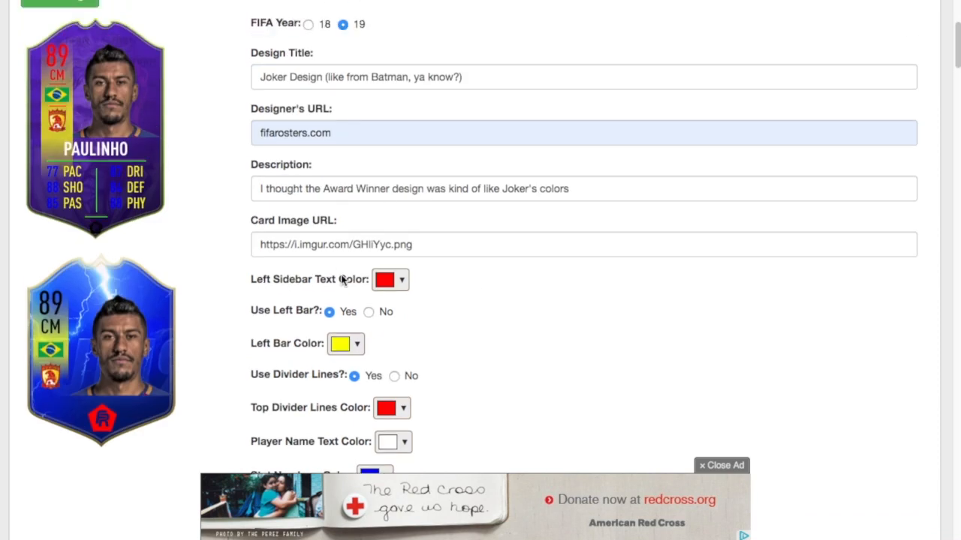
Switch to Photoshop and activate the Eyedropper for sampling the card's green border
left_click(403, 282)
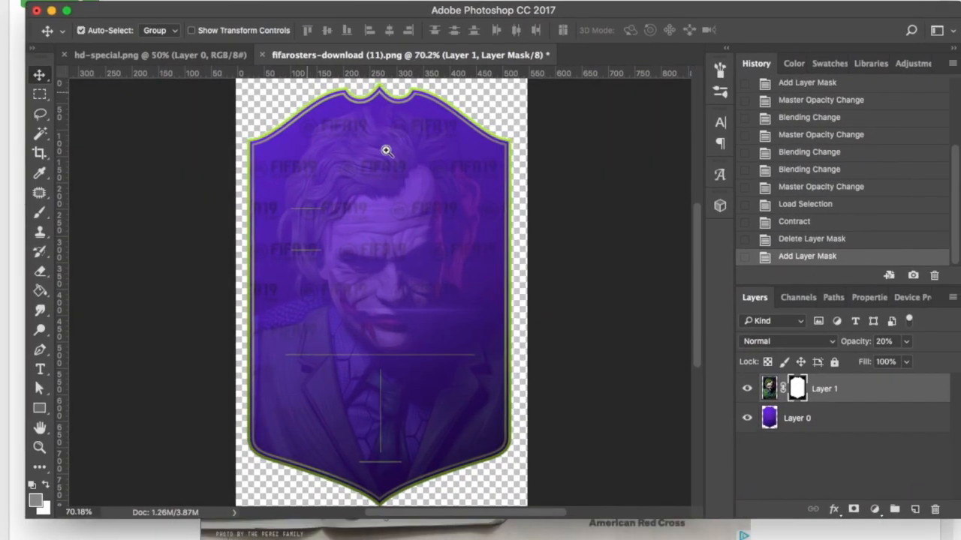
scroll(444, 216, "up", 5)
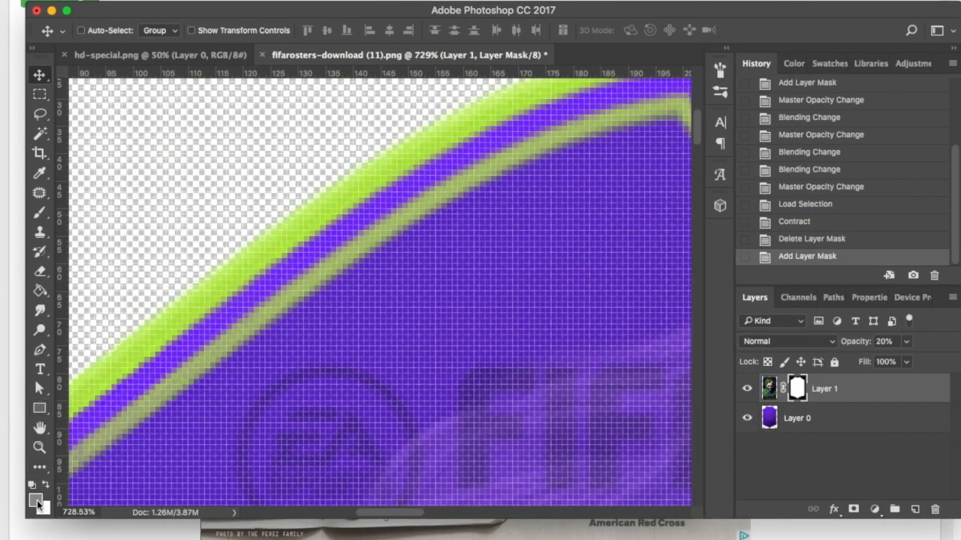
key("i")
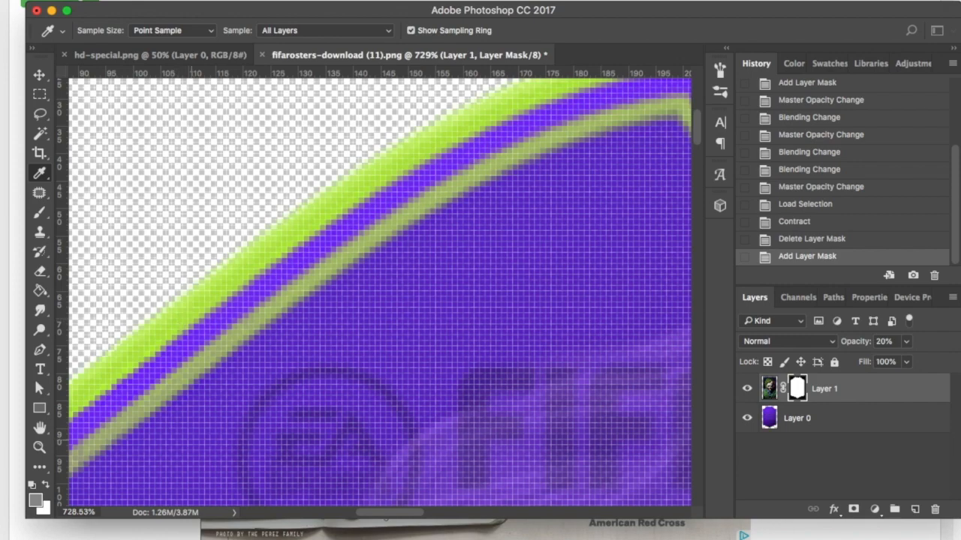
left_click(35, 500)
left_click_drag(528, 155, 663, 139)
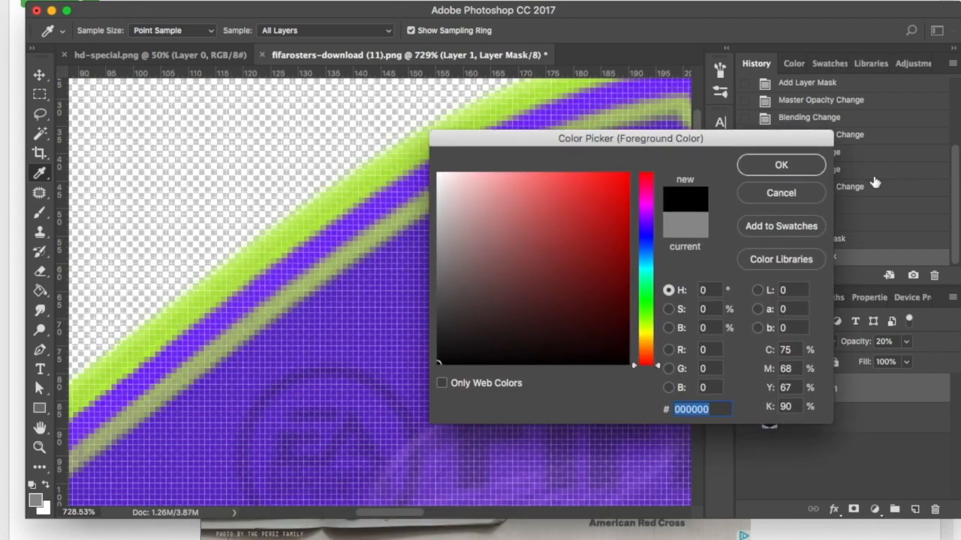
left_click(789, 195)
Sample the outer lime green border on Layer 0 as foreground color b2e340, copy its hex code and return to the Card Designer
left_click(829, 420)
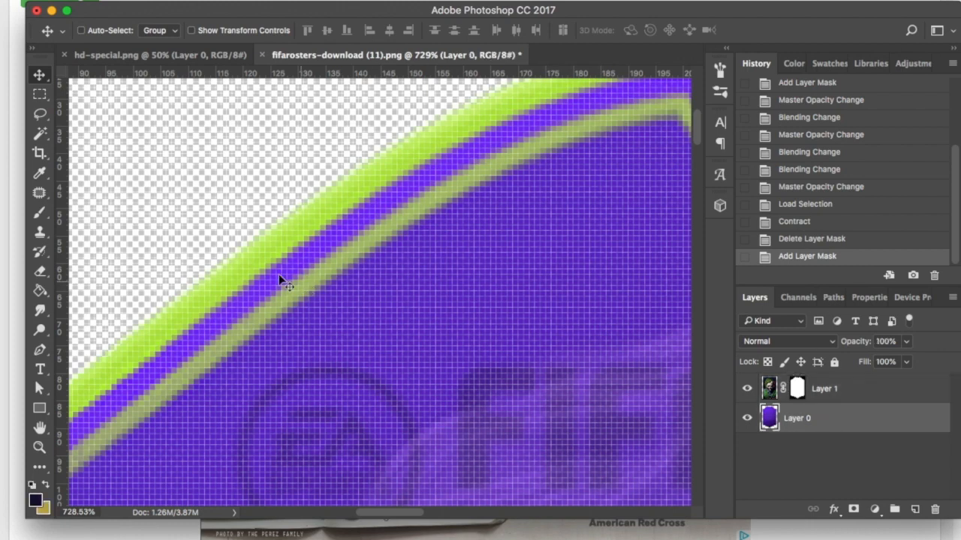
left_click(35, 500)
left_click(331, 225)
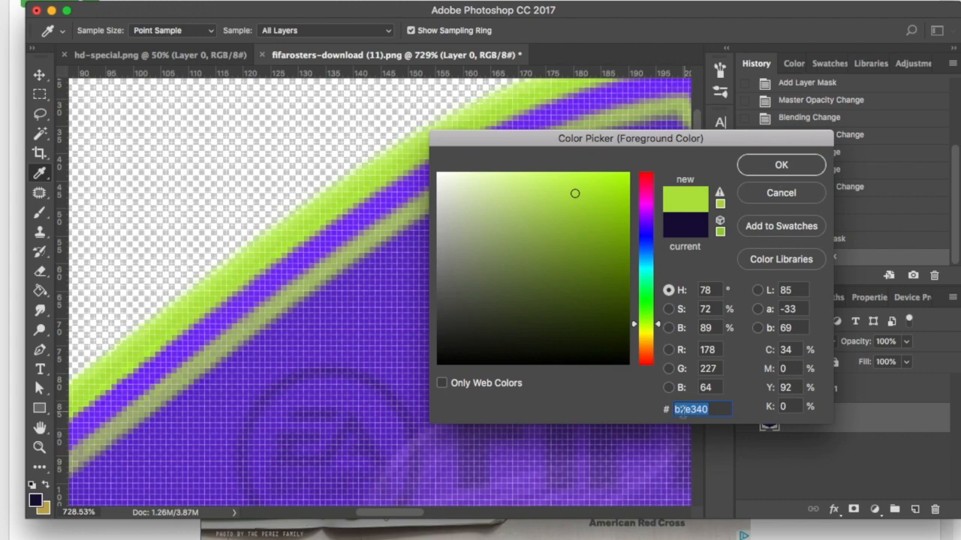
left_click(791, 169)
left_click(52, 11)
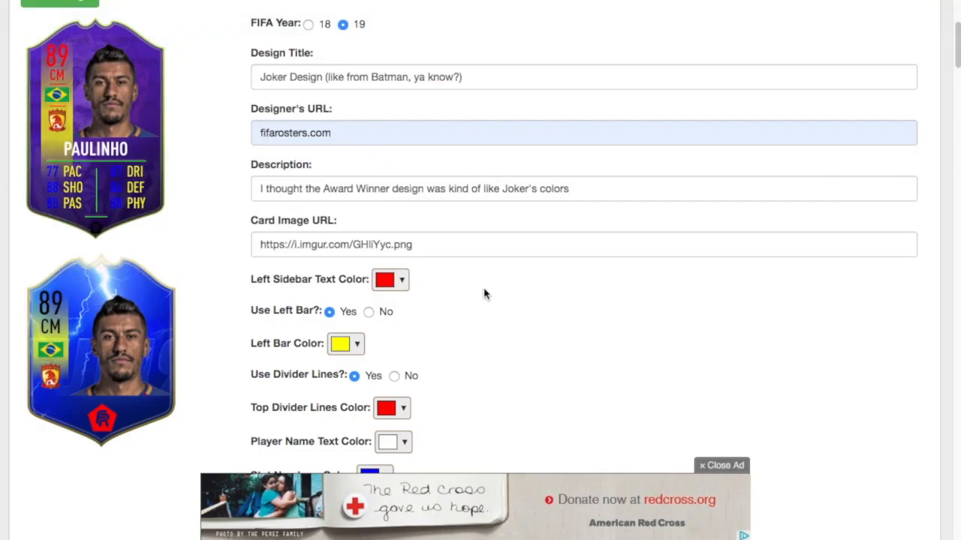
Set the left sidebar text color to the copied lime green b2e340
left_click(403, 280)
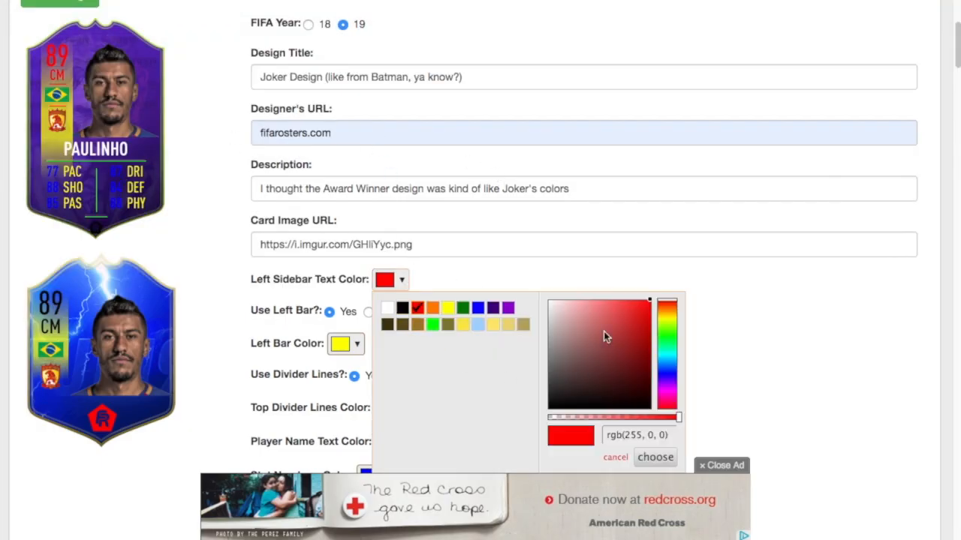
left_click(666, 321)
left_click_drag(666, 321, 672, 331)
left_click_drag(614, 420, 680, 417)
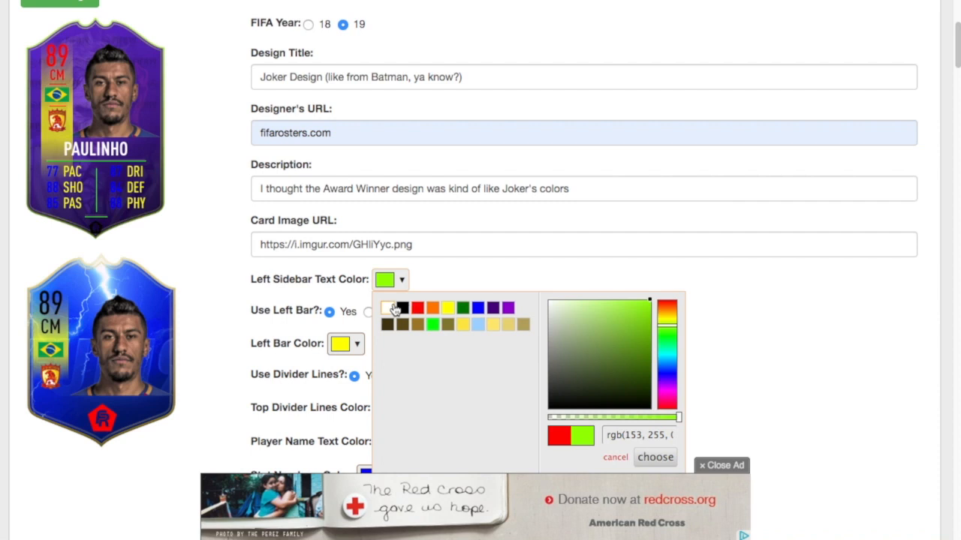
left_click(642, 436)
key("ctrl+a")
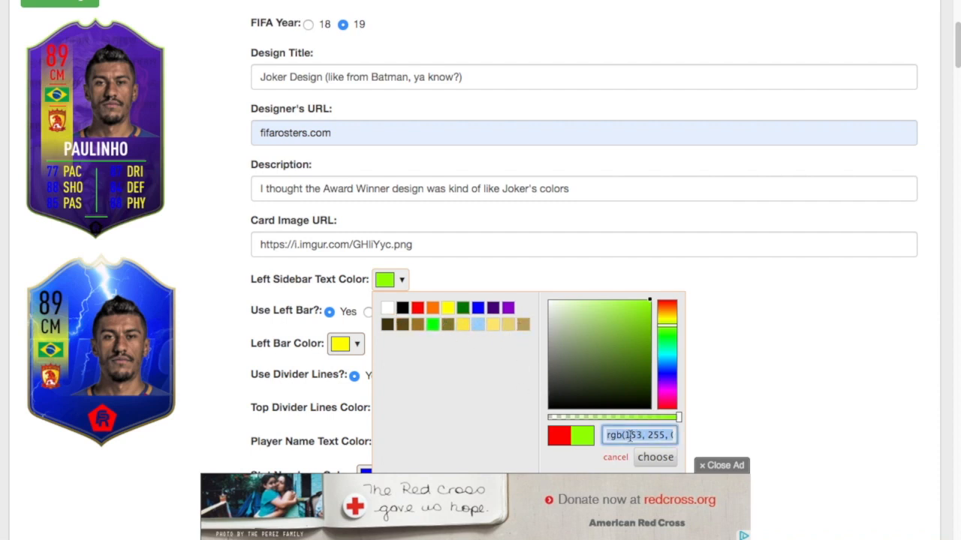
left_click(630, 436)
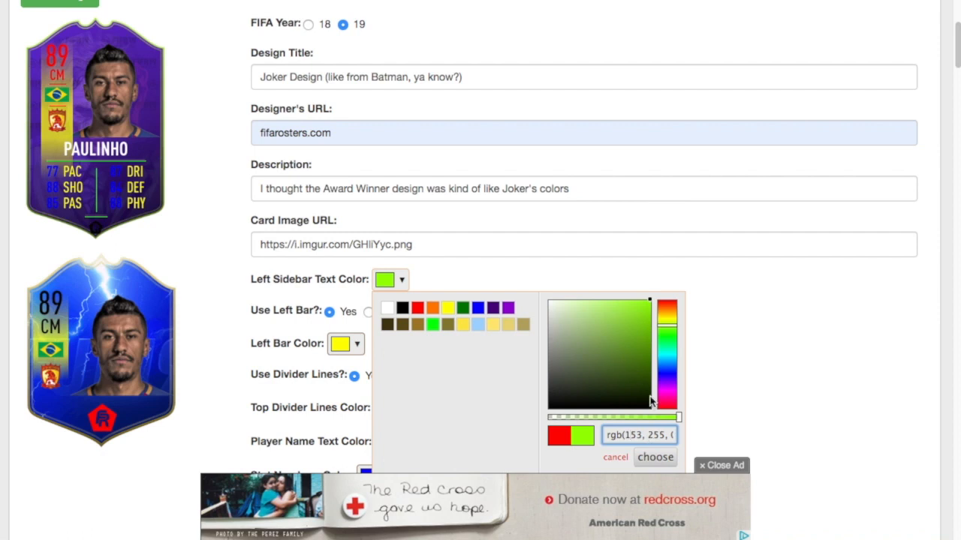
key("ctrl+a")
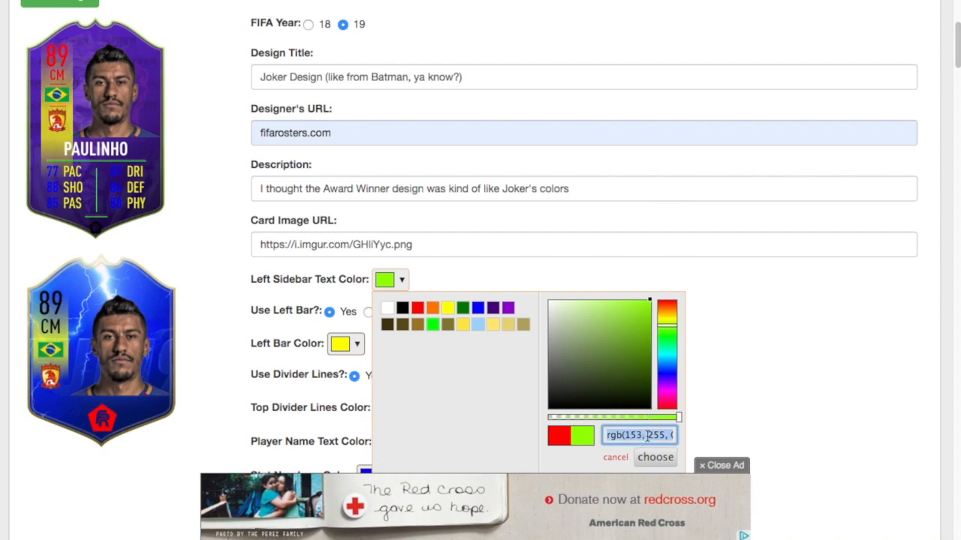
key("BackSpace")
key("ctrl+v")
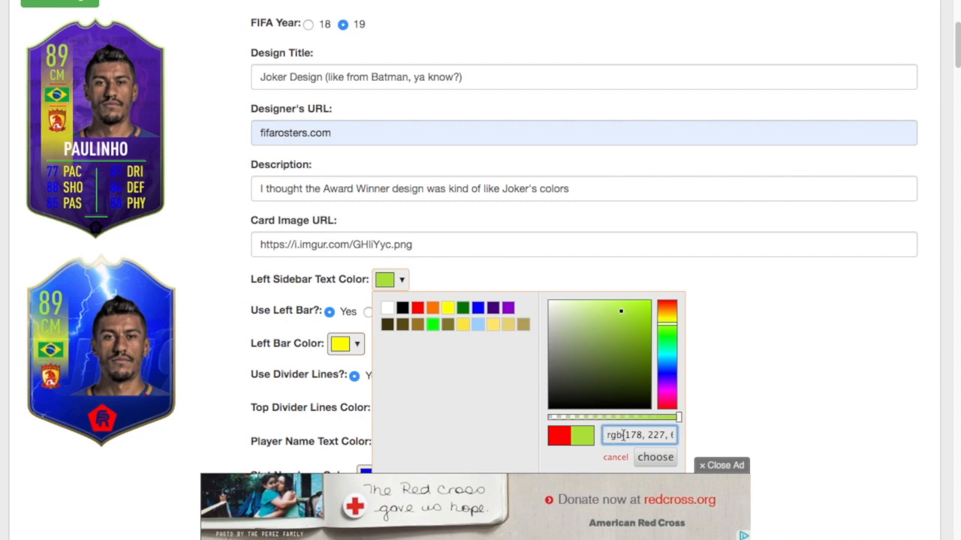
Close the overlapping ad and confirm the lime green as the left sidebar text color
left_click(720, 465)
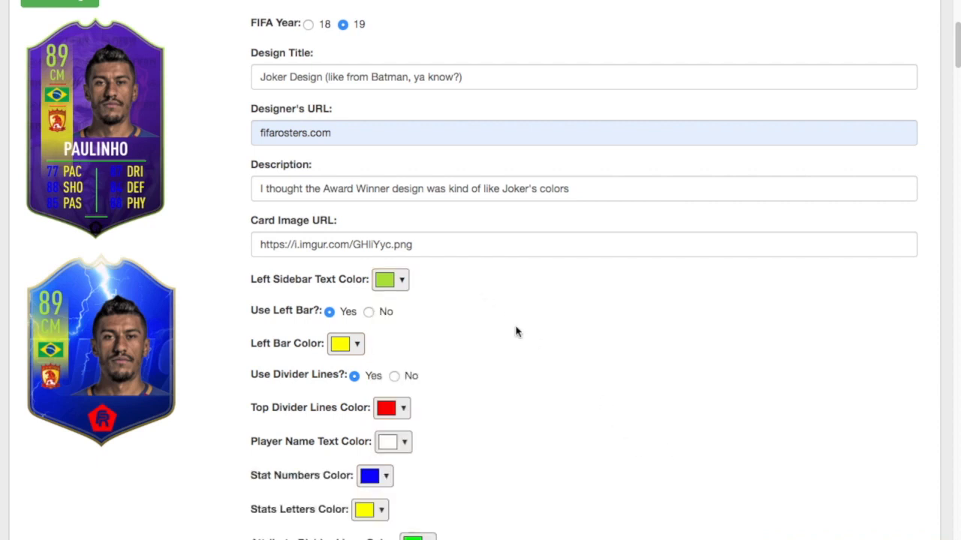
left_click(403, 279)
left_click(636, 436)
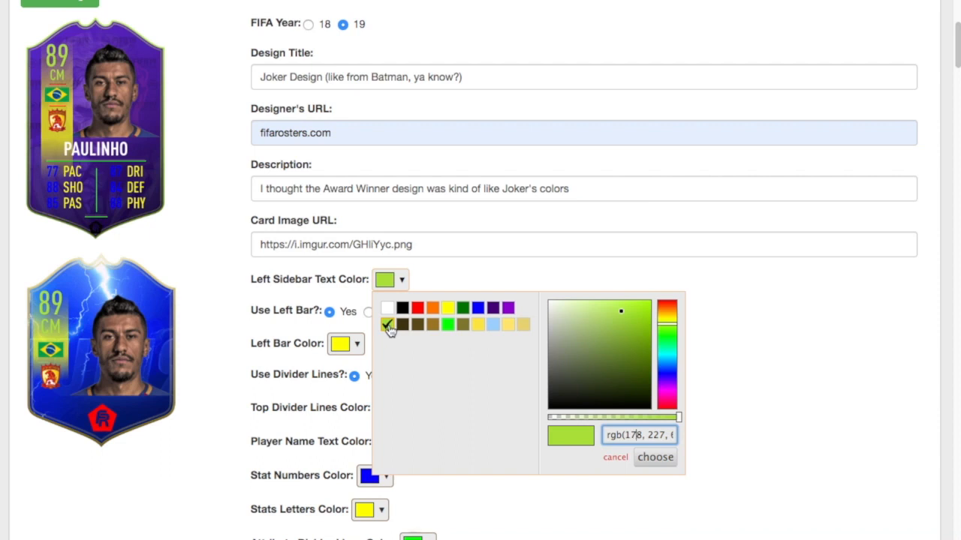
left_click(654, 457)
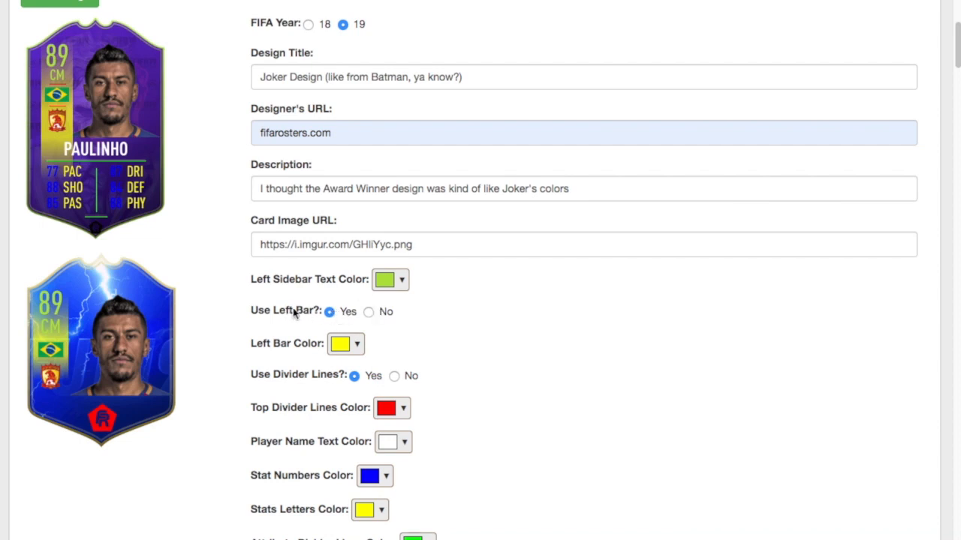
Preview the card without the left bar, re-enable the bar and set its color to dark purple
left_click(382, 315)
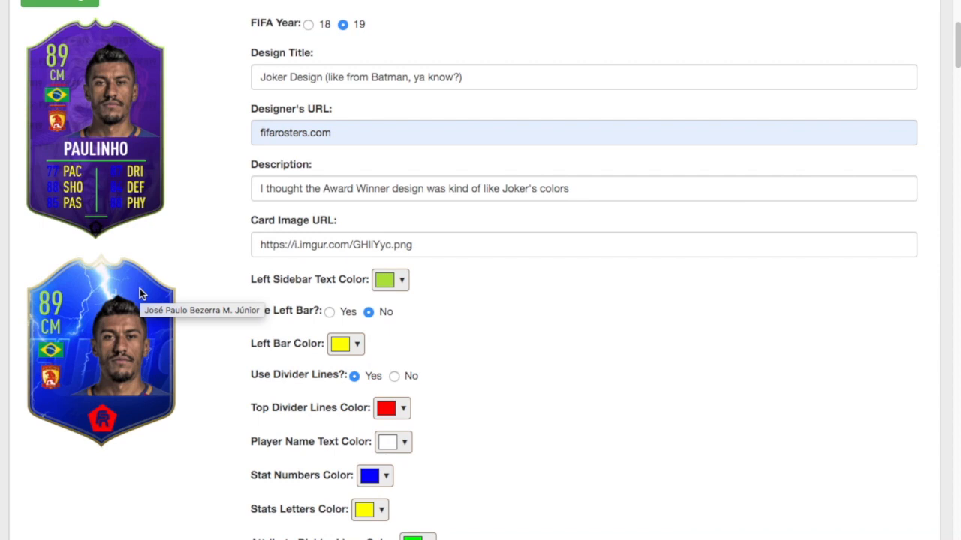
left_click(348, 313)
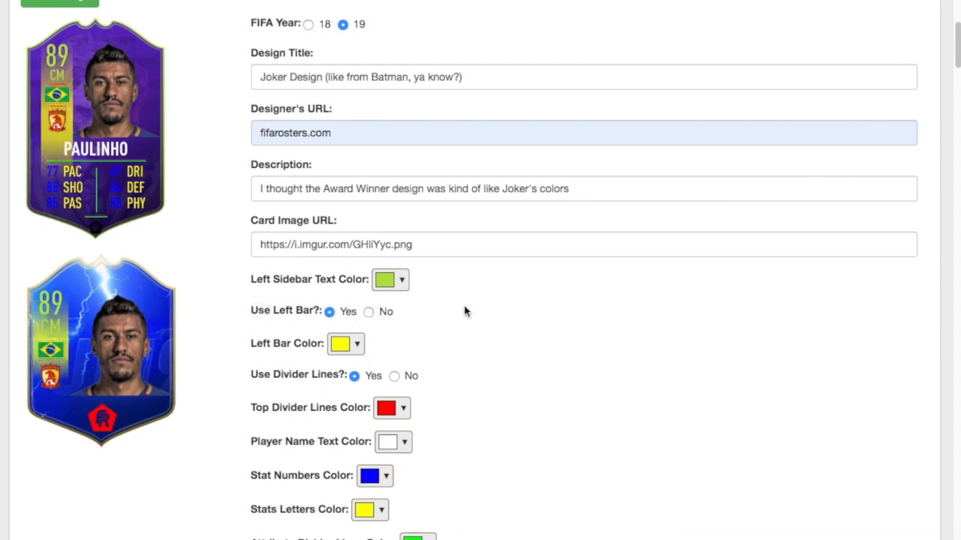
left_click(359, 345)
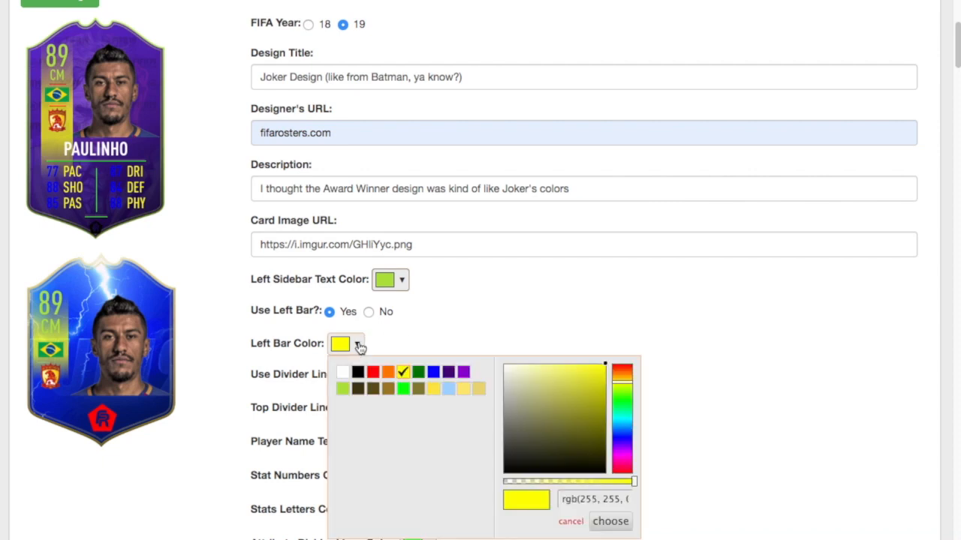
left_click(448, 372)
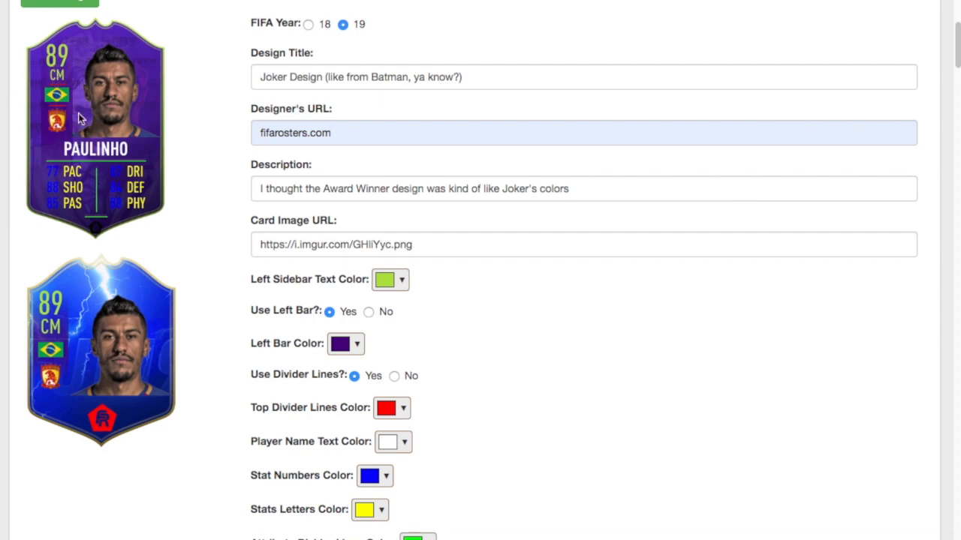
Keep the divider lines enabled and set the top divider lines color to the saved lime green
left_click(393, 376)
left_click(372, 379)
left_click(404, 410)
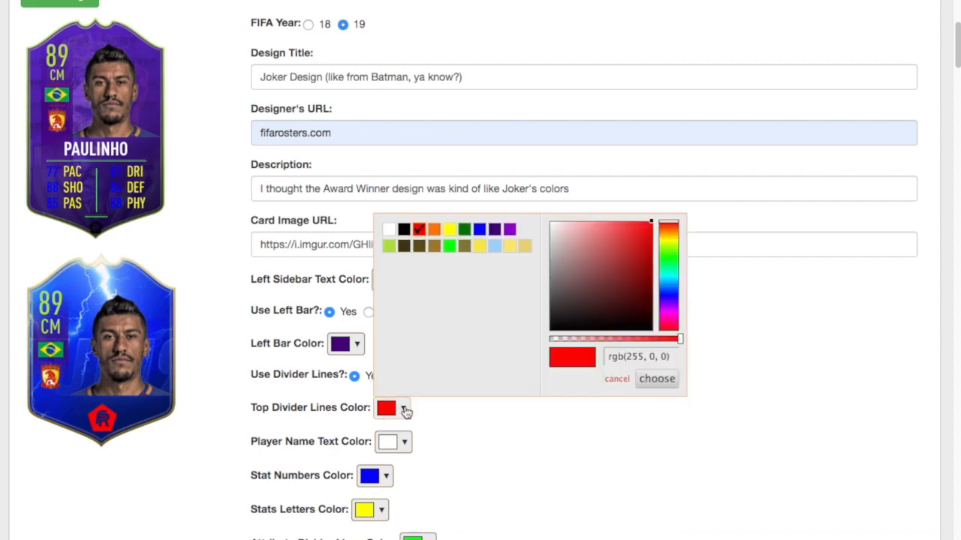
left_click(388, 246)
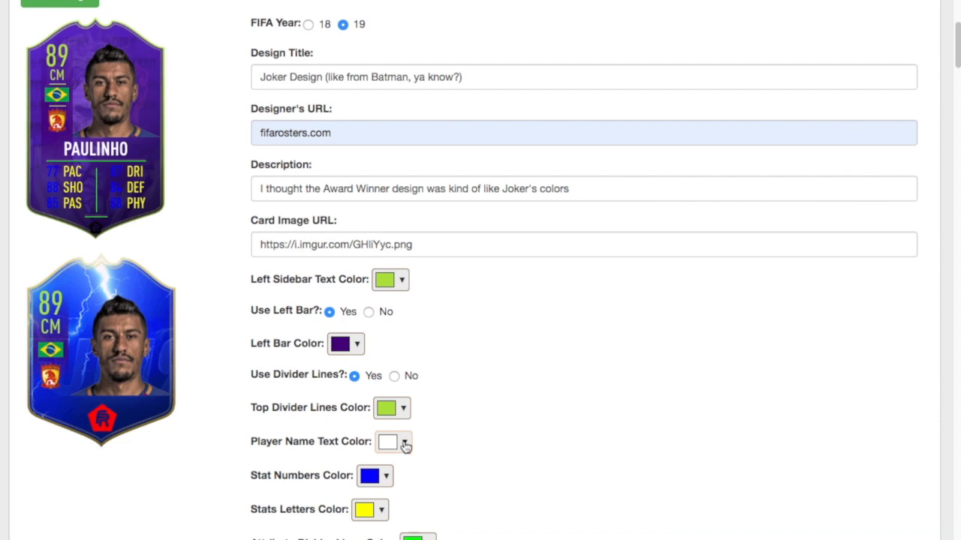
Set both the player name text color and the stat numbers color to the saved lime green
left_click(406, 446)
left_click(388, 278)
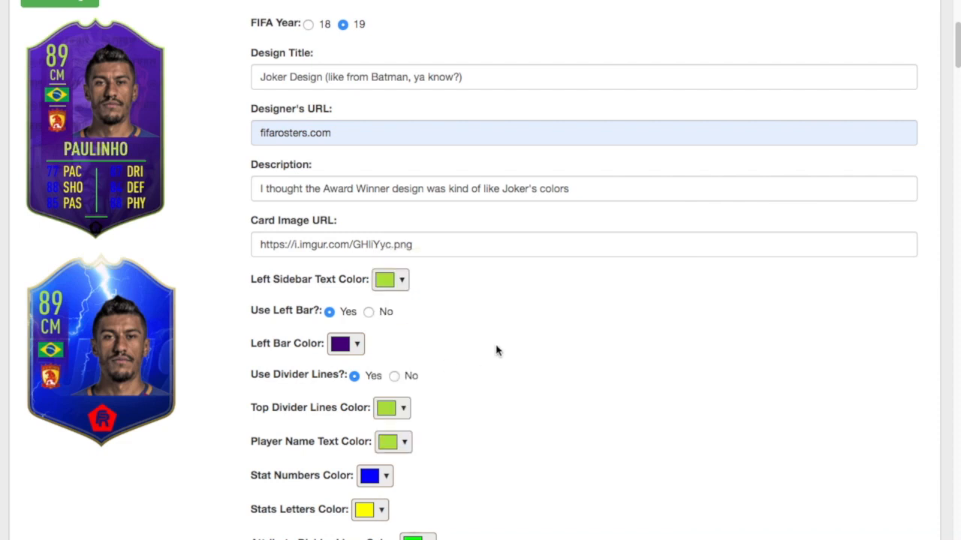
scroll(495, 353, "down", 1)
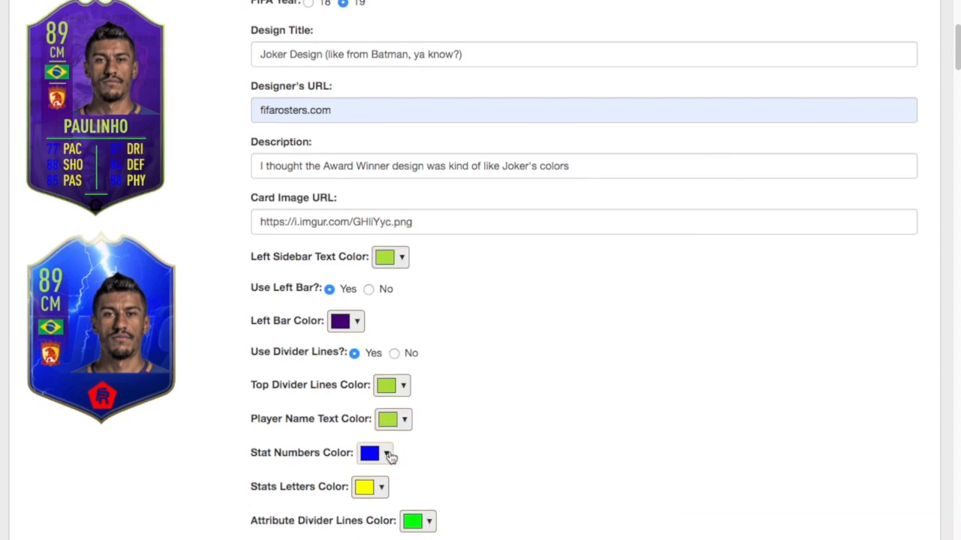
left_click(388, 454)
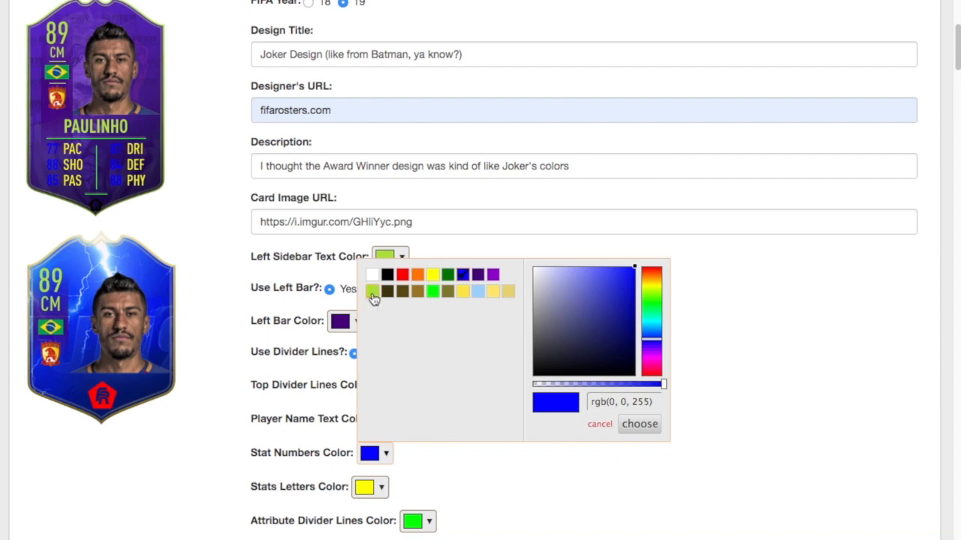
left_click(372, 292)
Set the stats letters color to the saved lime green
scroll(405, 459, "down", 1)
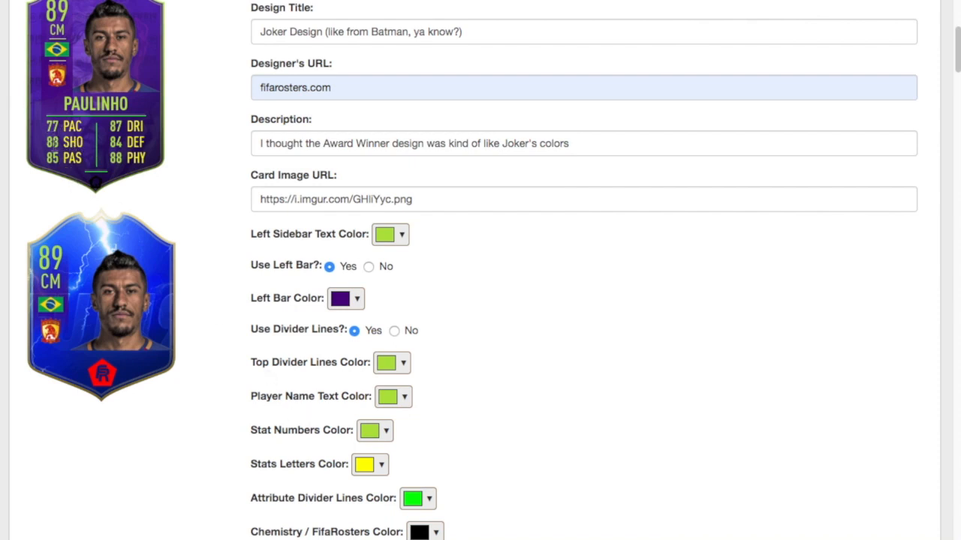
left_click(380, 464)
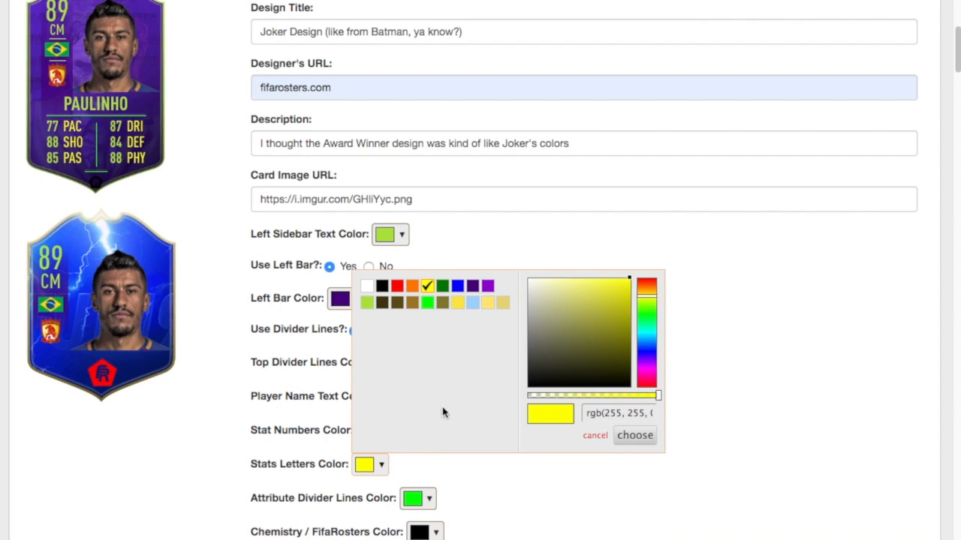
left_click(366, 302)
left_click(383, 465)
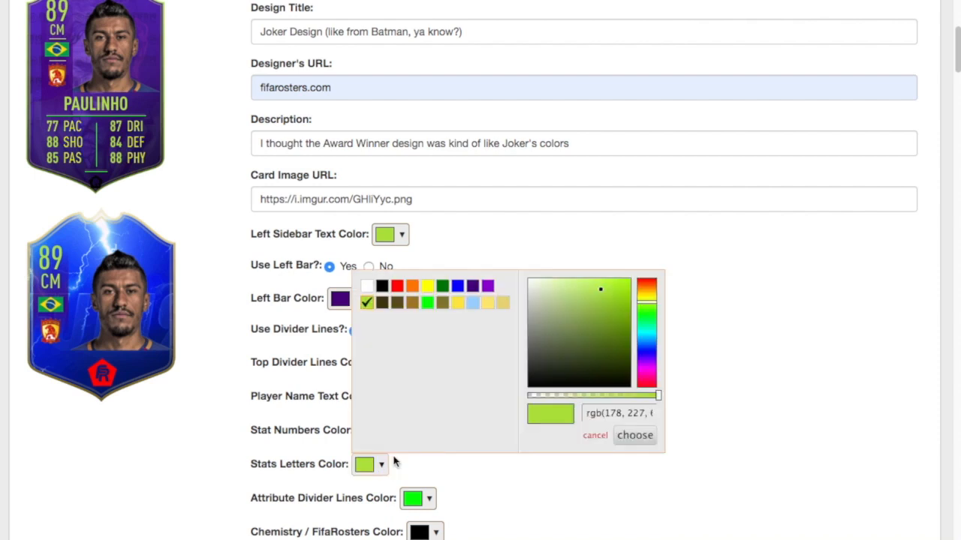
Set the stats letters color to a slightly darker lime green than the stat numbers, with red 168 and green 211
left_click(605, 304)
left_click(602, 303)
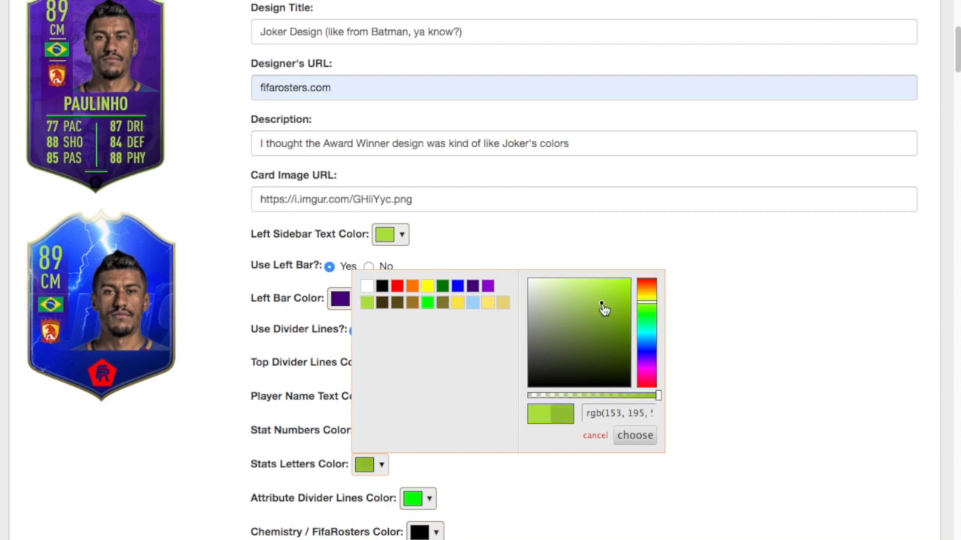
left_click(634, 436)
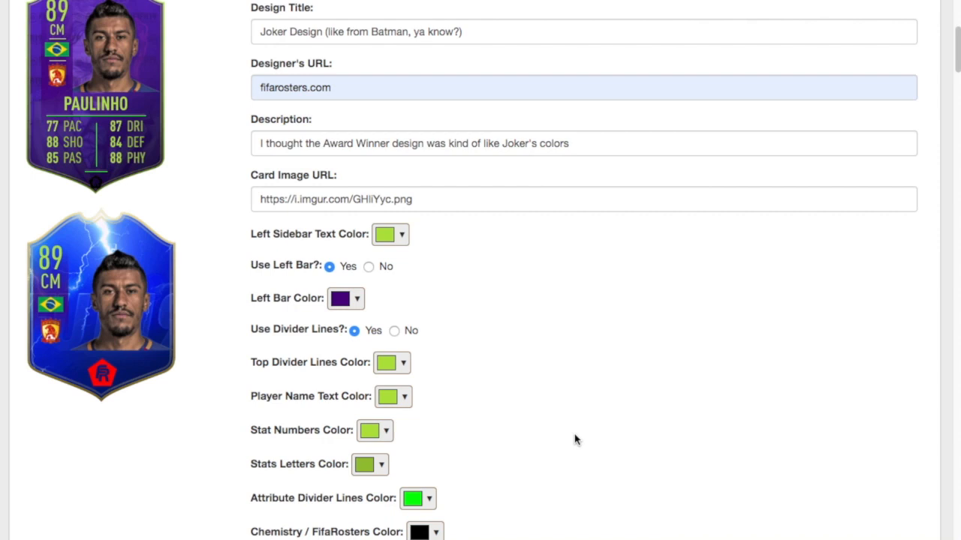
left_click(375, 465)
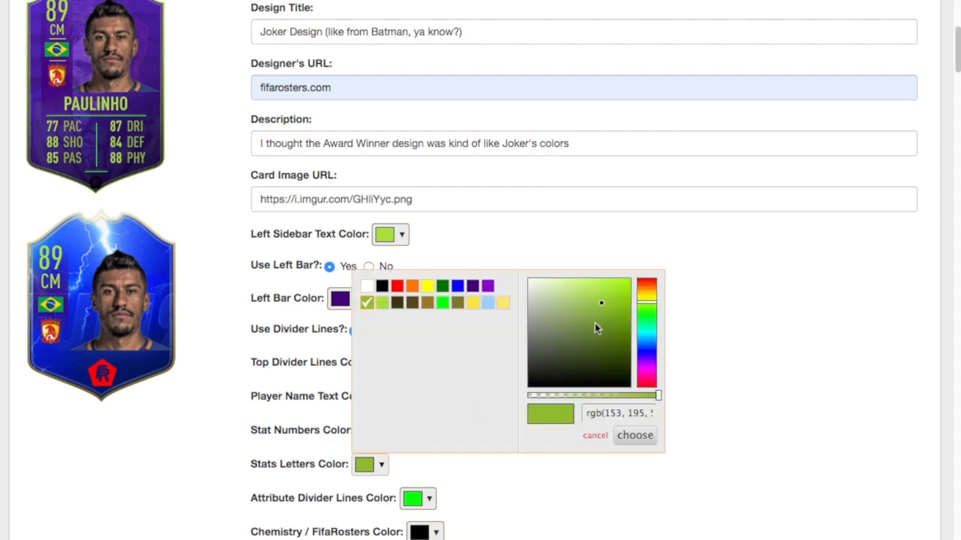
left_click(597, 303)
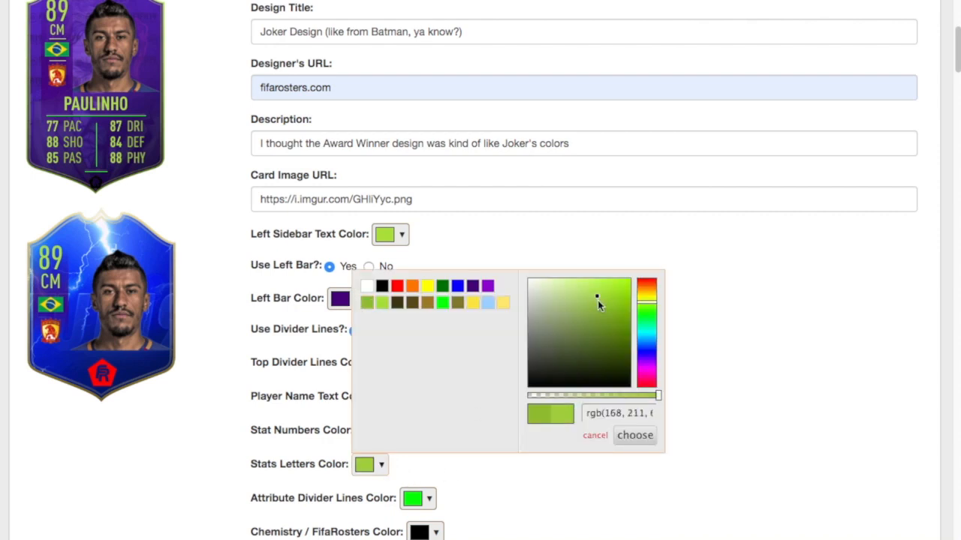
left_click(634, 438)
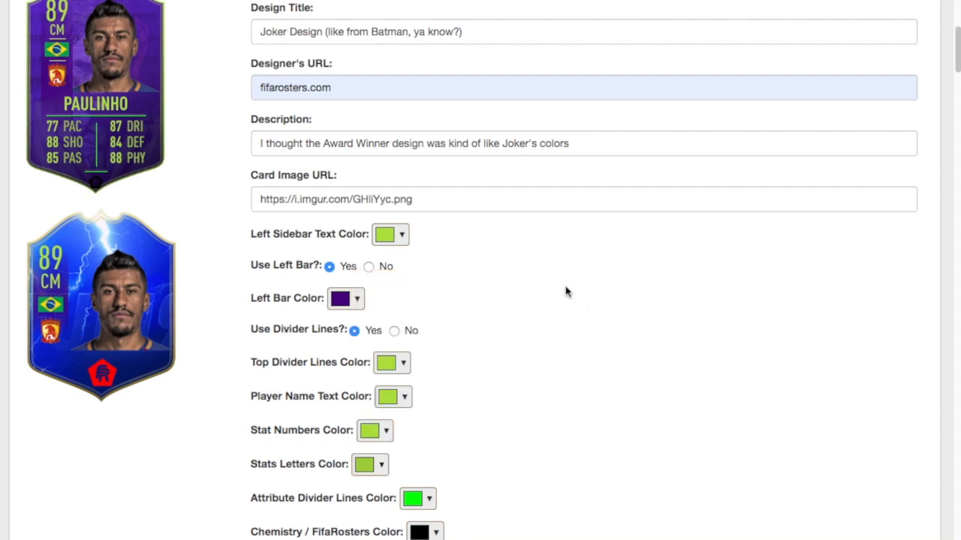
Set both the attribute divider lines color and the chemistry / FifaRosters color to the saved lime green
scroll(450, 412, "down", 1)
left_click(428, 471)
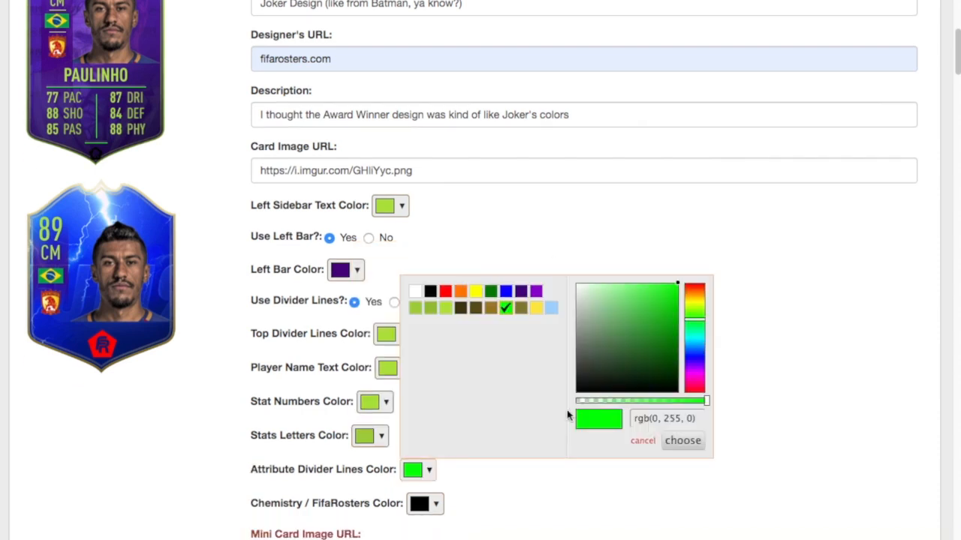
left_click(445, 310)
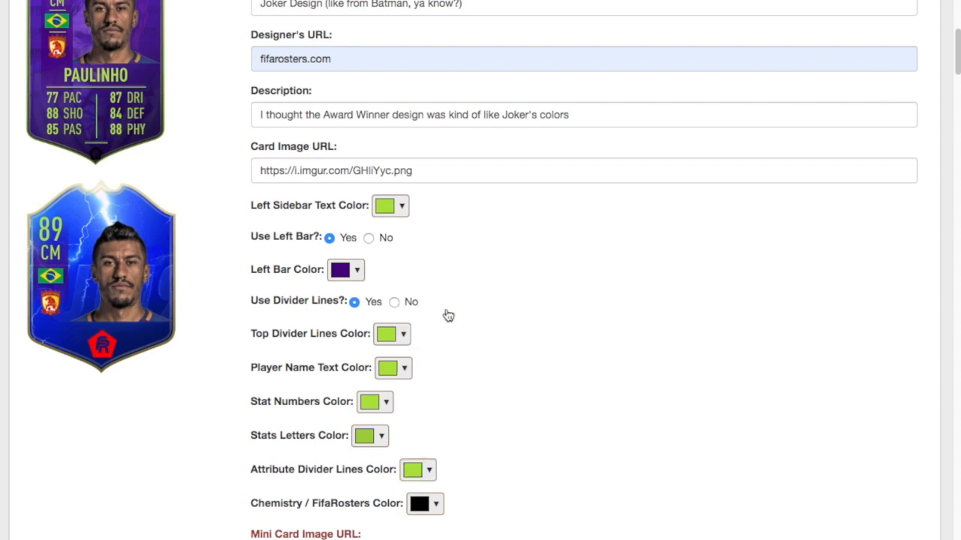
scroll(564, 396, "up", 3)
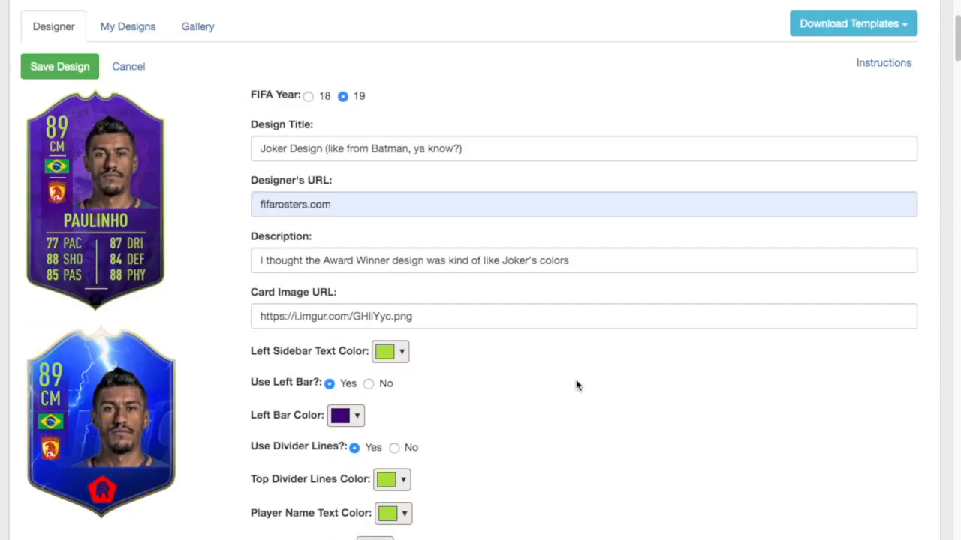
scroll(565, 398, "down", 3)
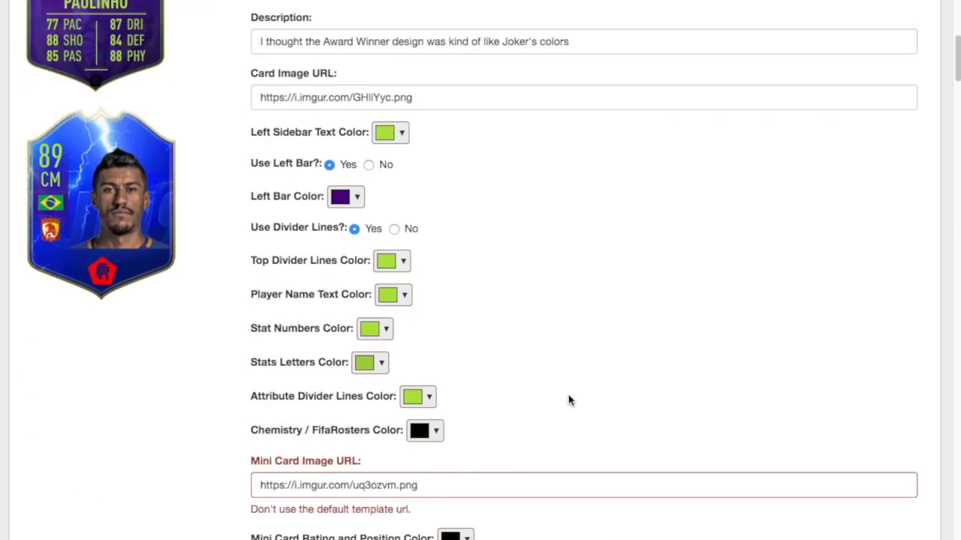
left_click(435, 431)
left_click(451, 270)
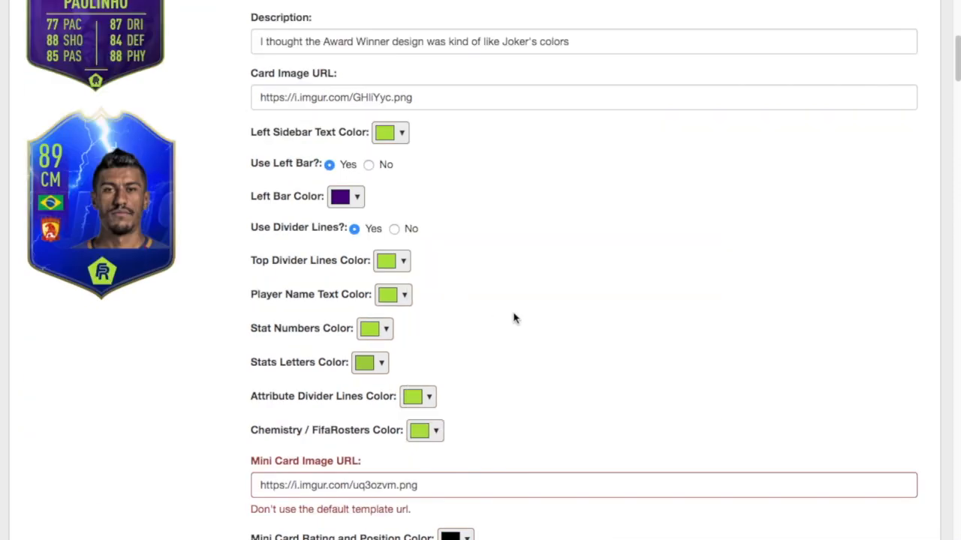
Review the full-size and mini card previews against the color settings
scroll(549, 334, "up", 5)
scroll(548, 332, "down", 5)
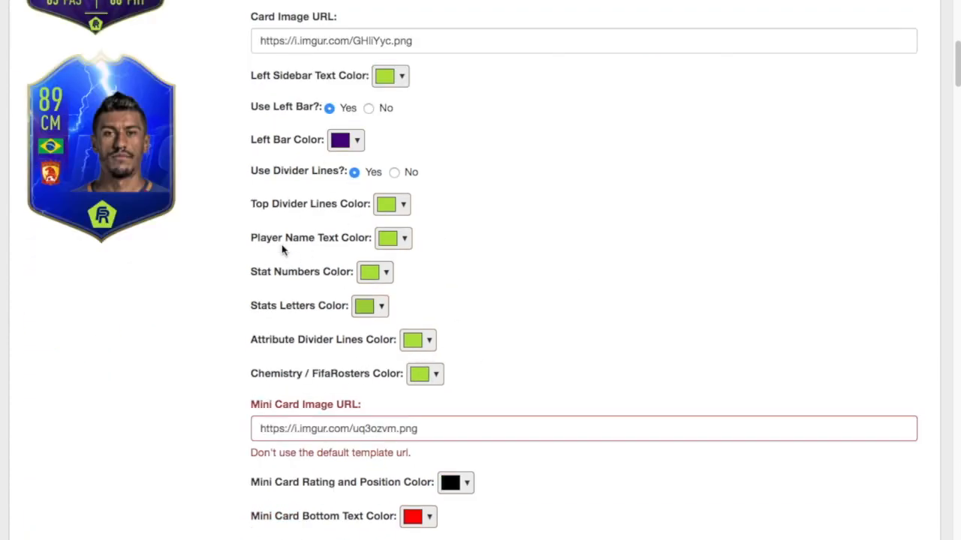
scroll(547, 282, "up", 1)
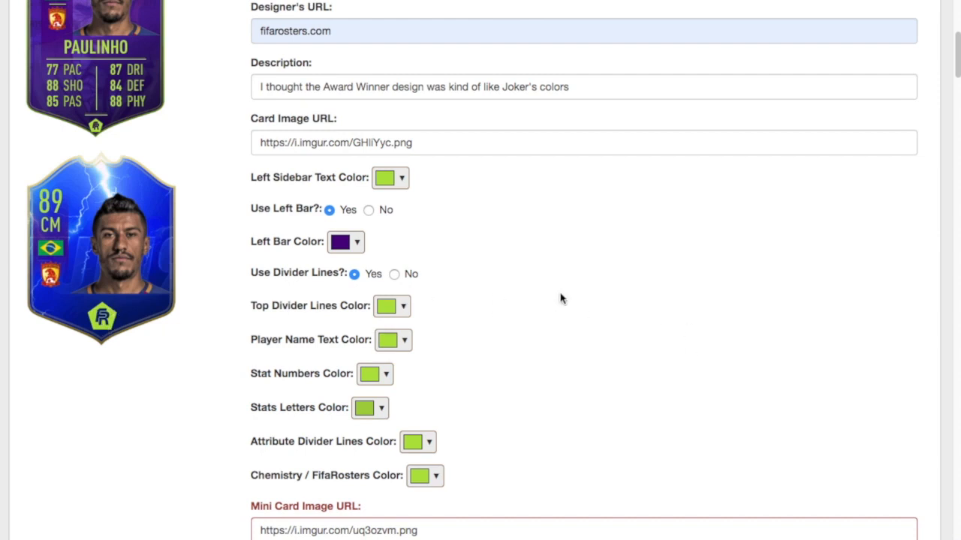
scroll(575, 298, "up", 3)
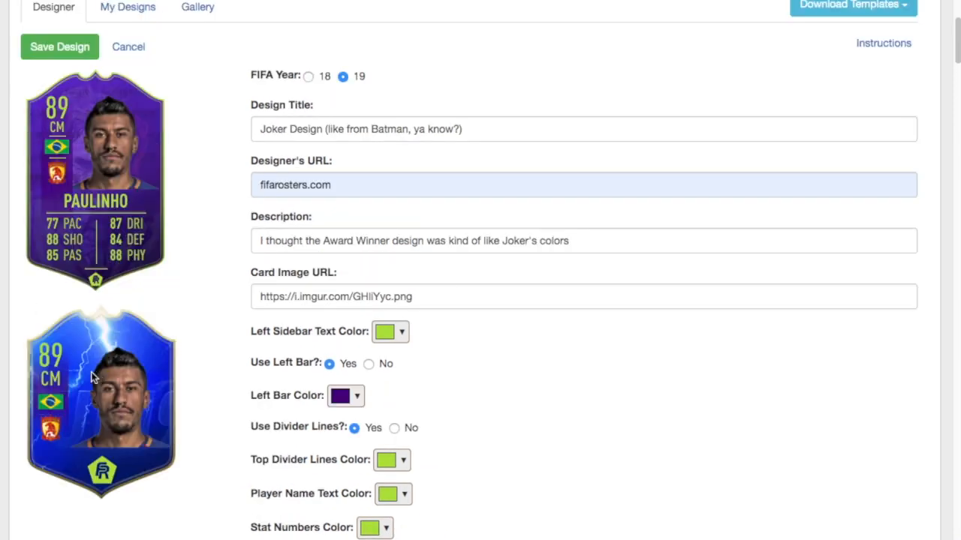
scroll(463, 397, "down", 3)
scroll(526, 346, "down", 2)
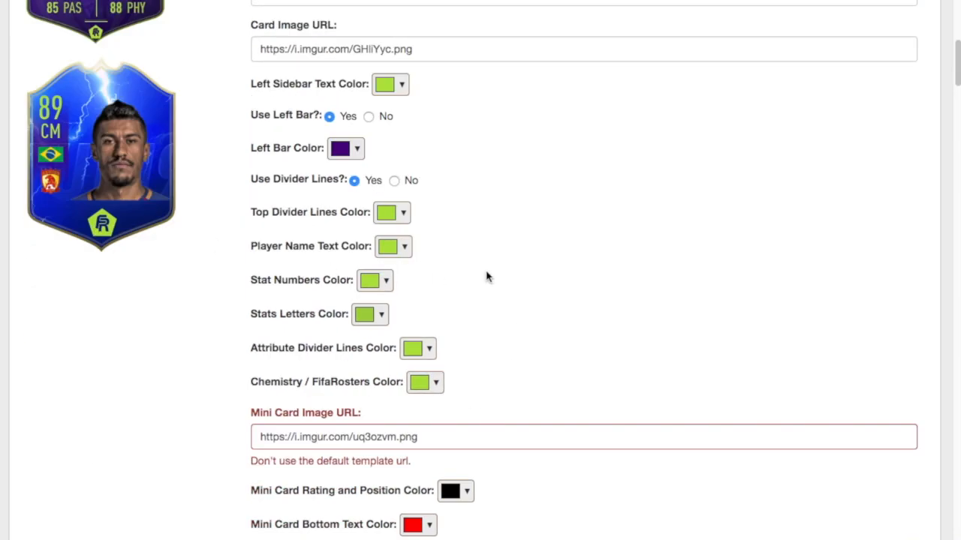
scroll(488, 277, "down", 1)
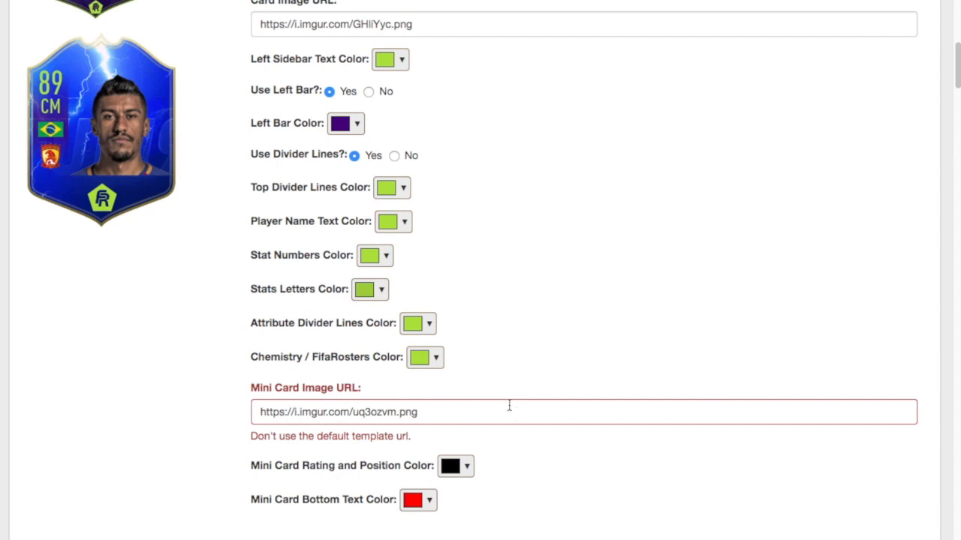
scroll(228, 206, "up", 5)
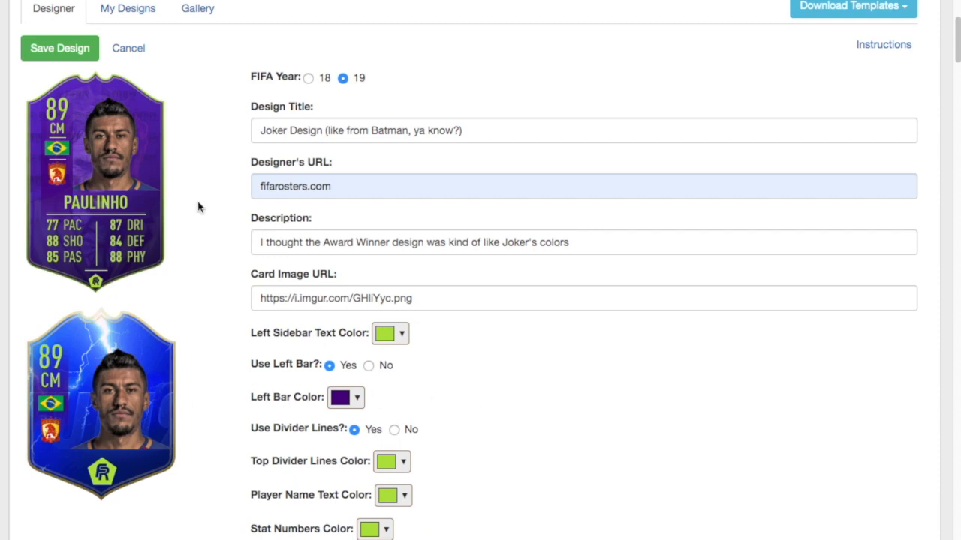
scroll(218, 180, "down", 1)
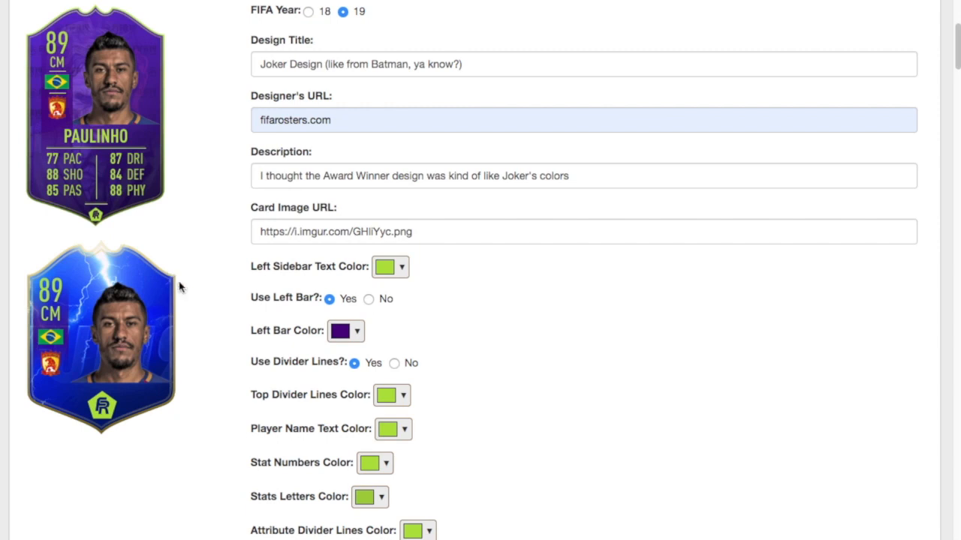
scroll(208, 298, "down", 2)
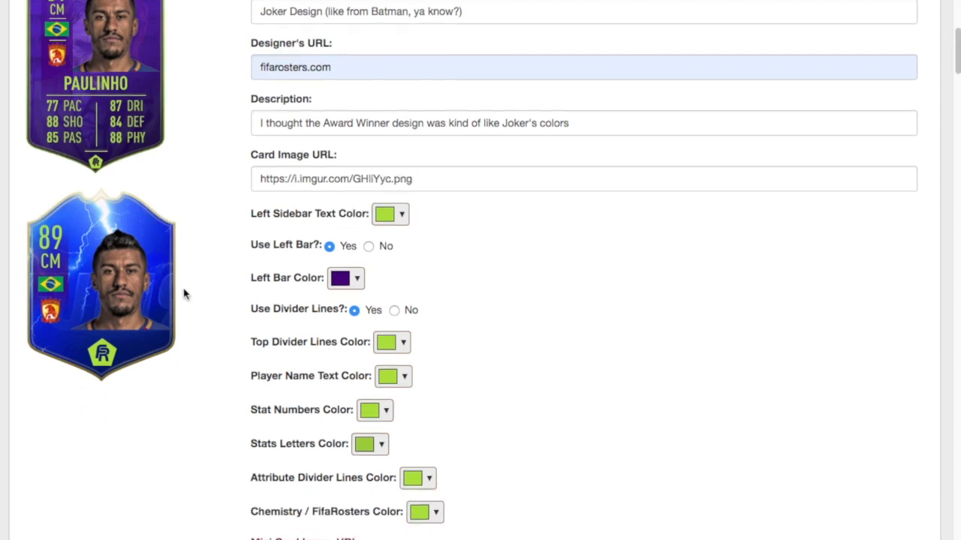
scroll(158, 242, "down", 4)
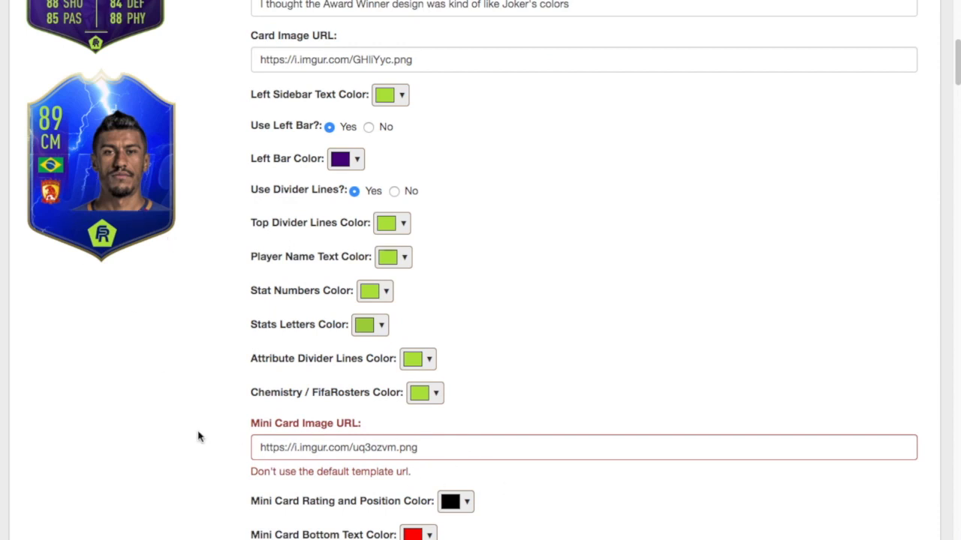
Examine the mini card image URL and the mini card's rating, position and bottom text color settings
left_click(349, 448)
left_click_drag(472, 450, 216, 443)
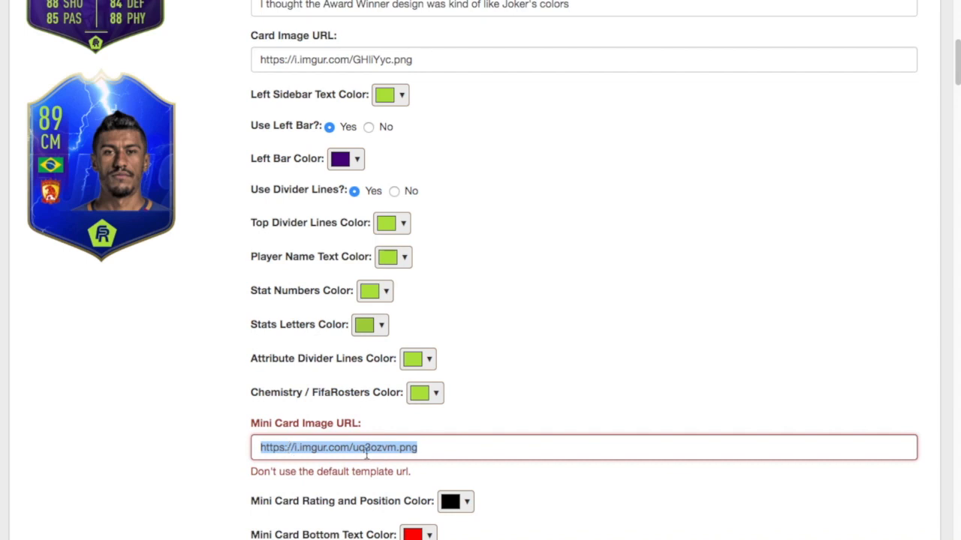
scroll(429, 449, "down", 1)
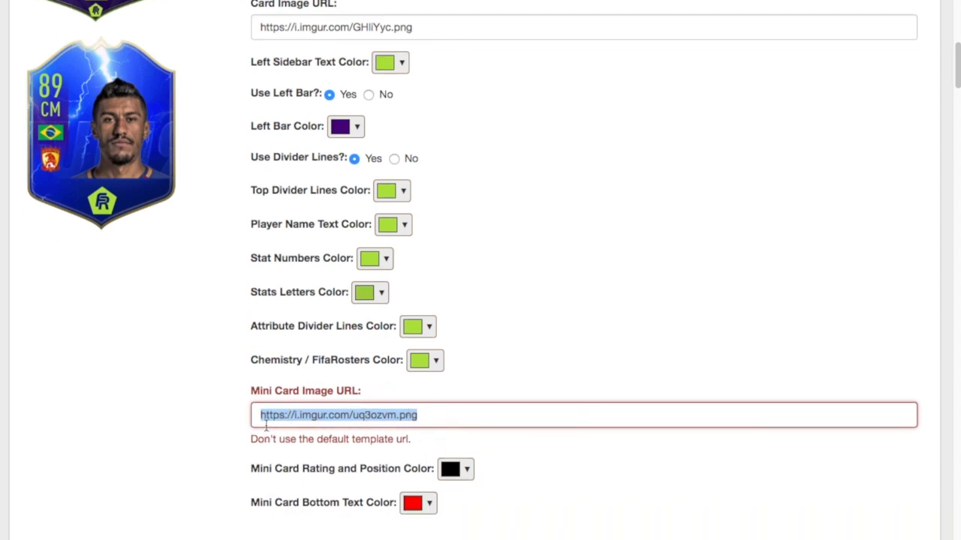
scroll(279, 408, "down", 3)
scroll(465, 391, "up", 1)
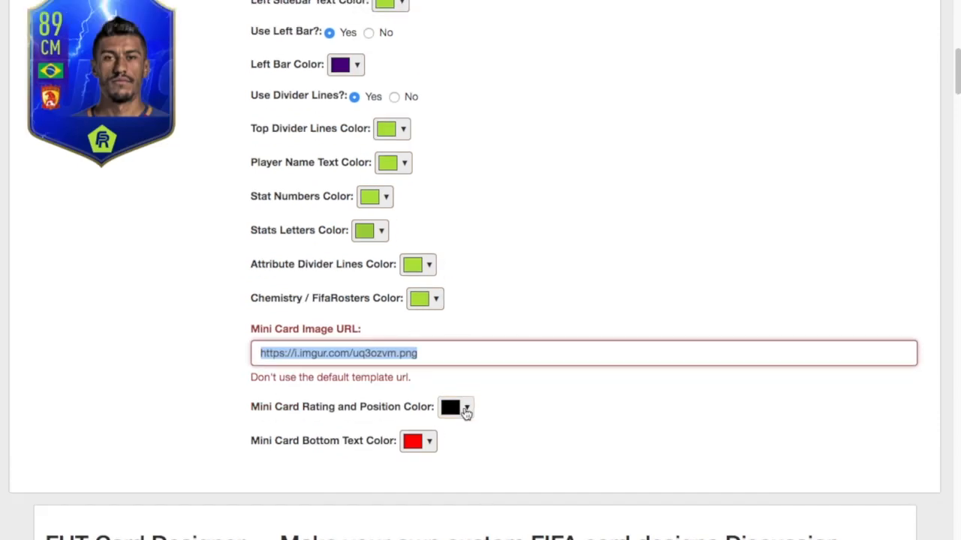
scroll(467, 412, "up", 1)
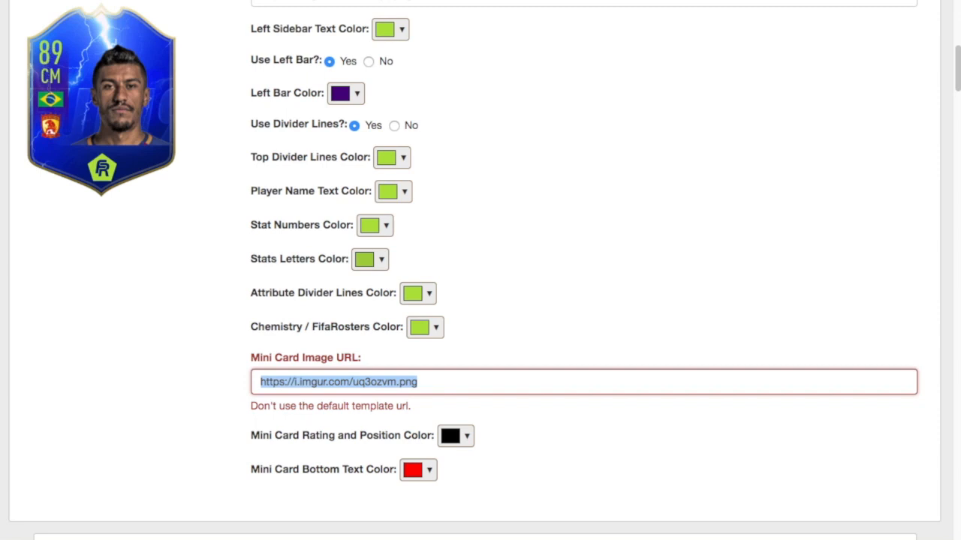
scroll(76, 129, "up", 8)
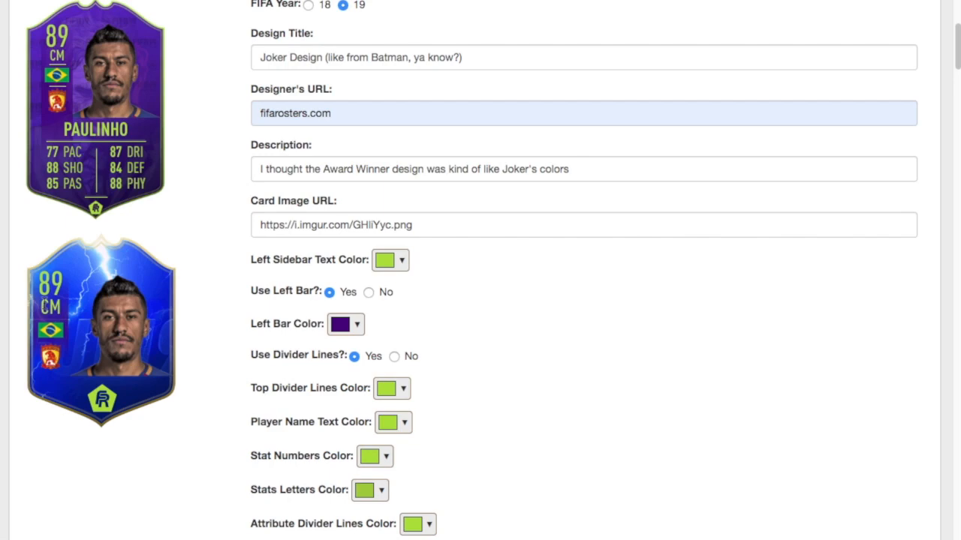
scroll(518, 338, "down", 10)
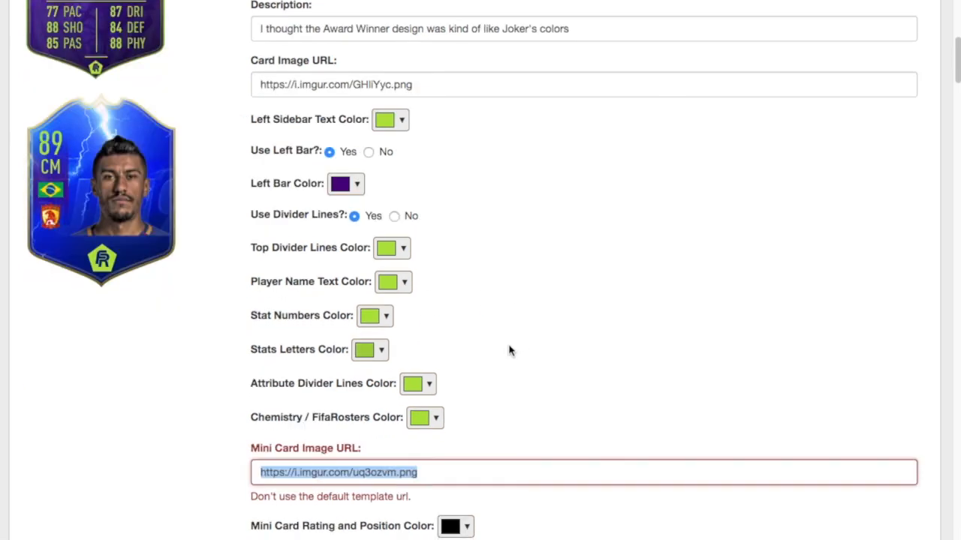
Save the Joker card design
scroll(544, 242, "up", 13)
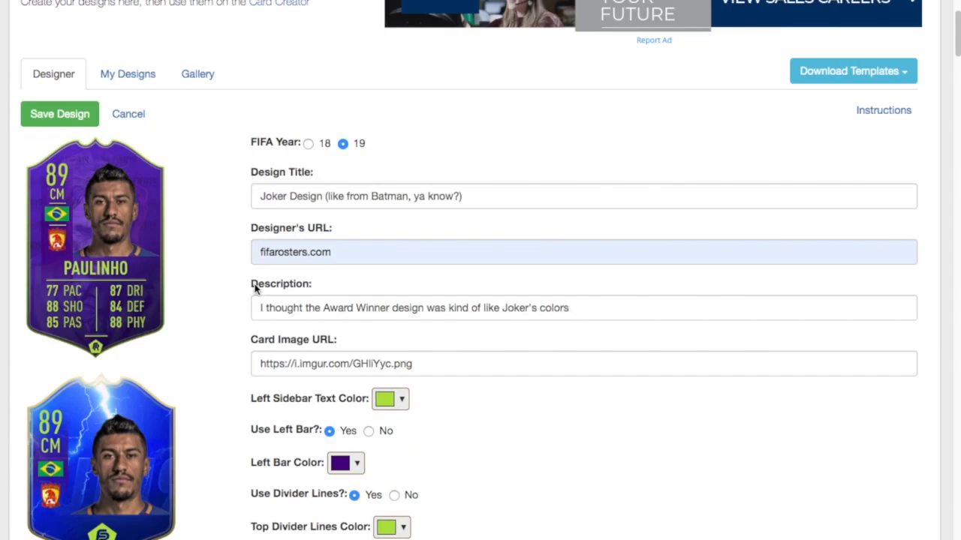
scroll(255, 289, "up", 3)
left_click(54, 227)
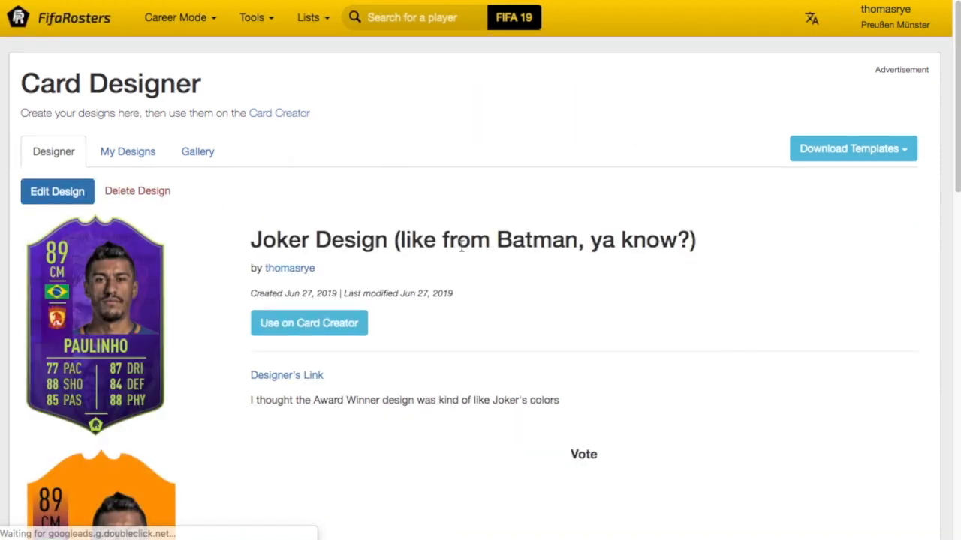
left_click_drag(251, 238, 524, 240)
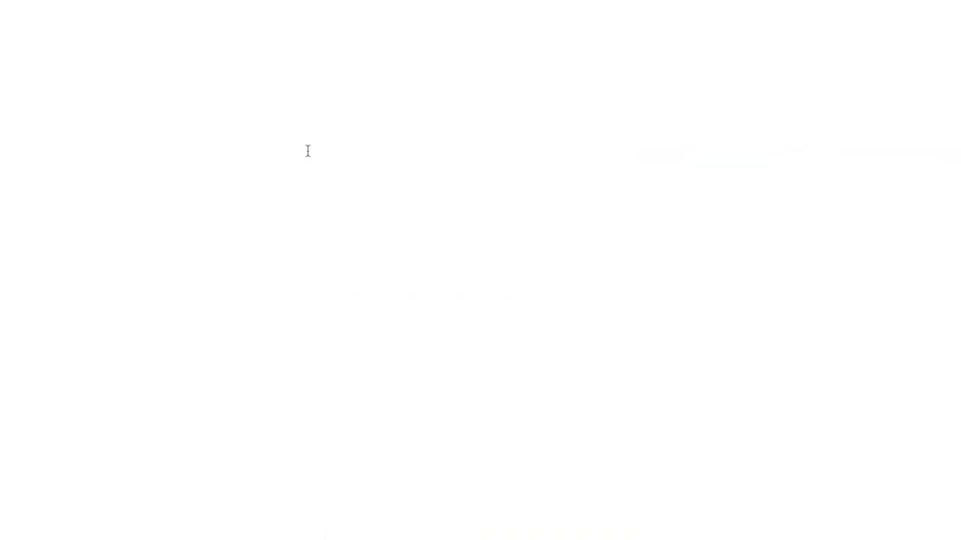
type("https://www.fifarosters.com/card-designer?design_id=8229")
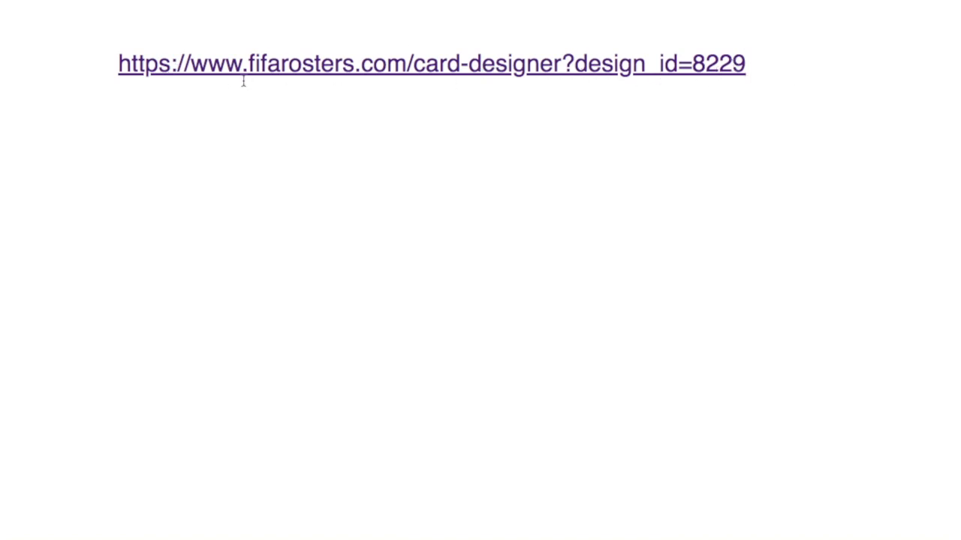
key("ctrl+Tab")
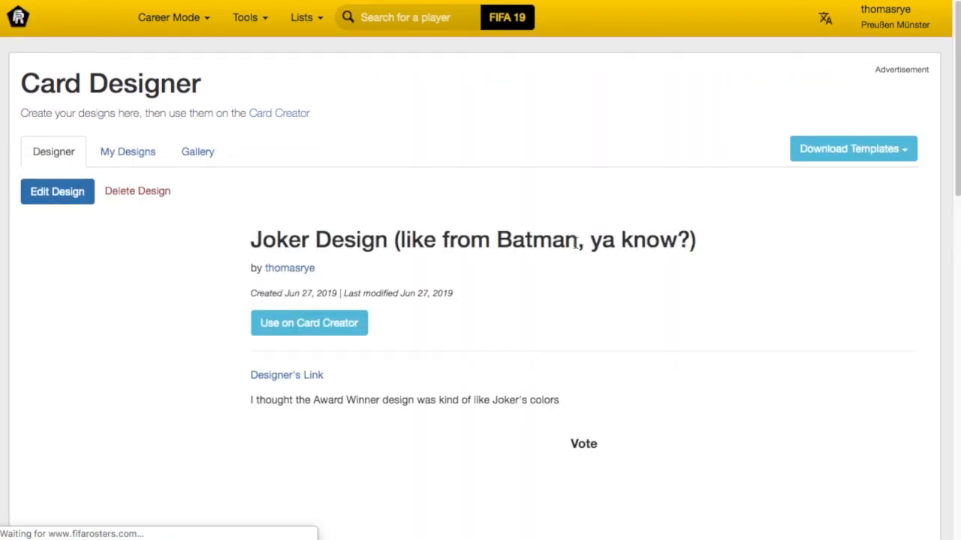
Upvote the saved Joker design and look over its published page
scroll(700, 257, "down", 1)
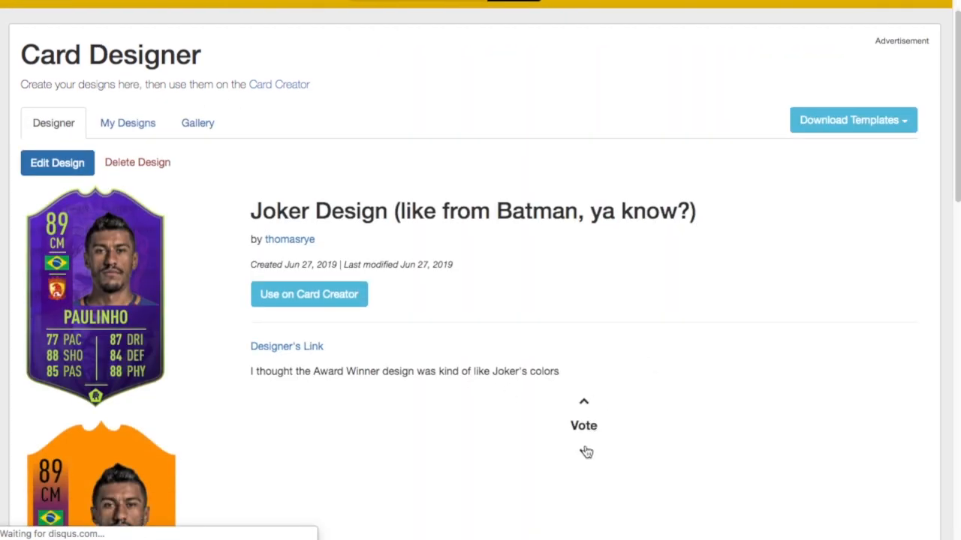
left_click(583, 403)
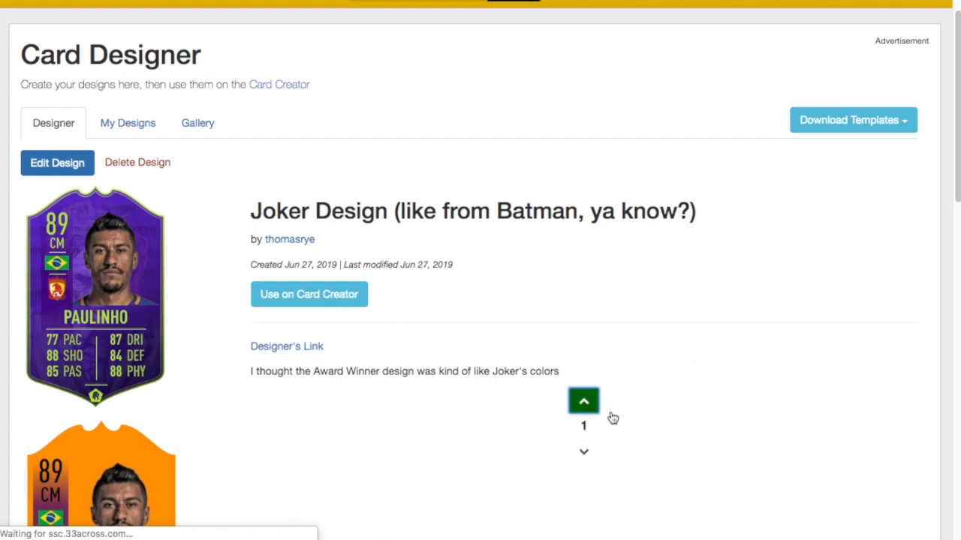
scroll(505, 253, "down", 3)
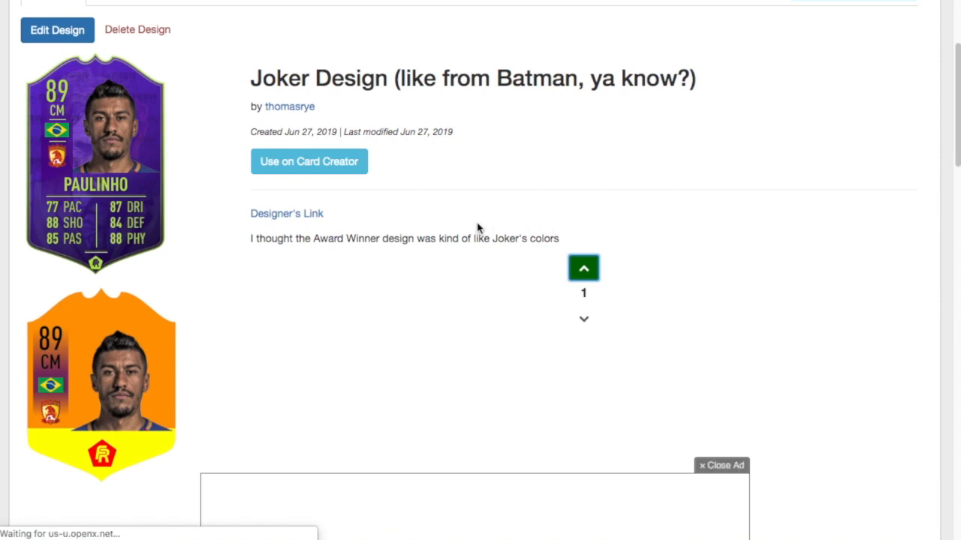
scroll(478, 229, "up", 3)
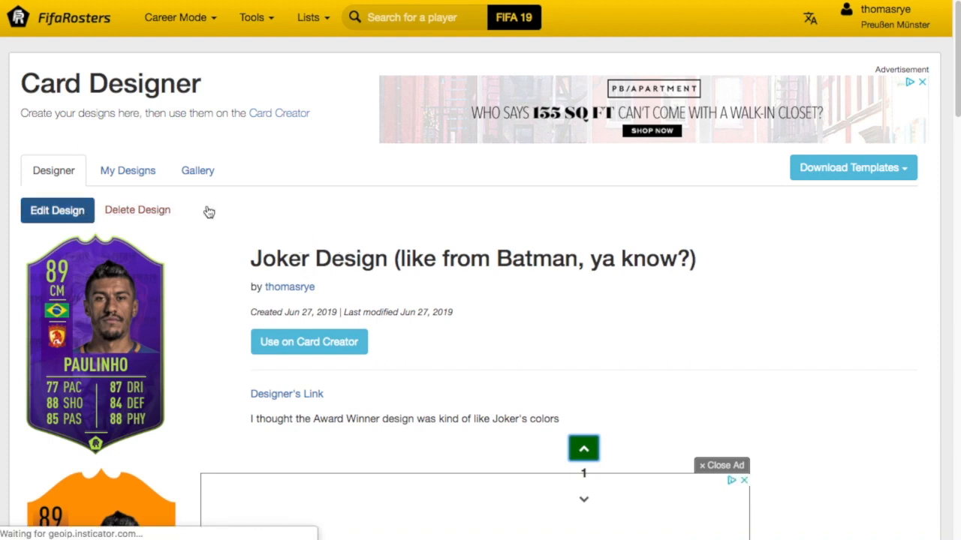
left_click(62, 231)
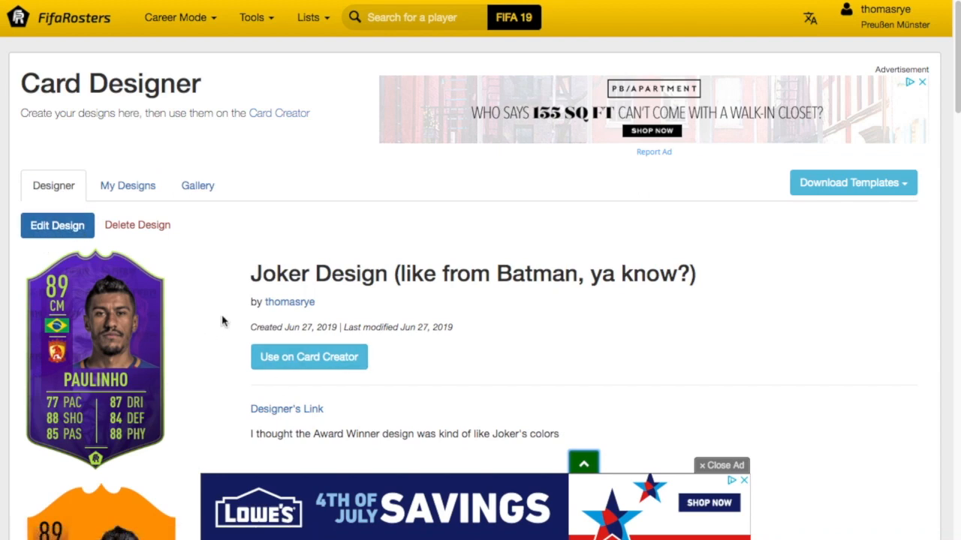
Open the delete confirmation for the Joker design and dismiss it without deleting the design
left_click(143, 226)
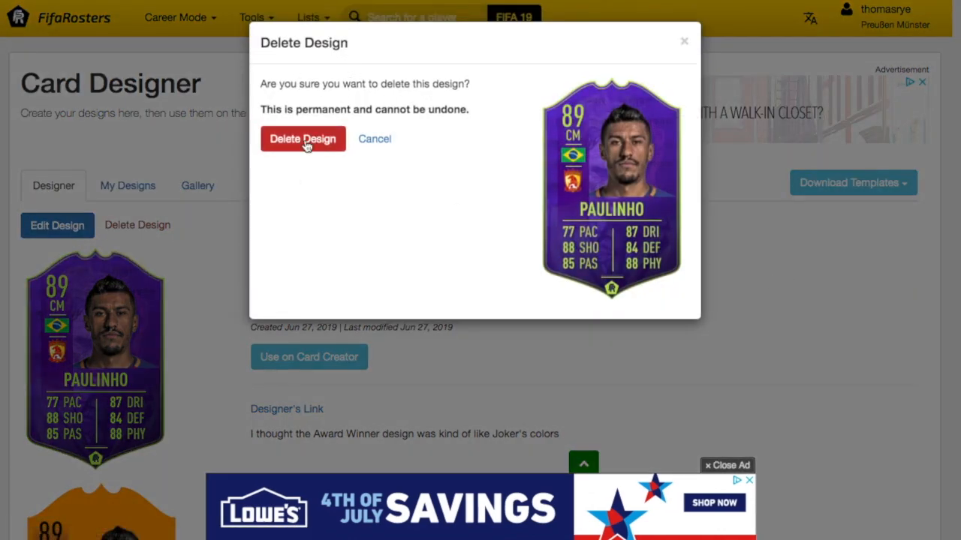
left_click(686, 43)
left_click_drag(254, 276, 556, 267)
left_click(556, 268)
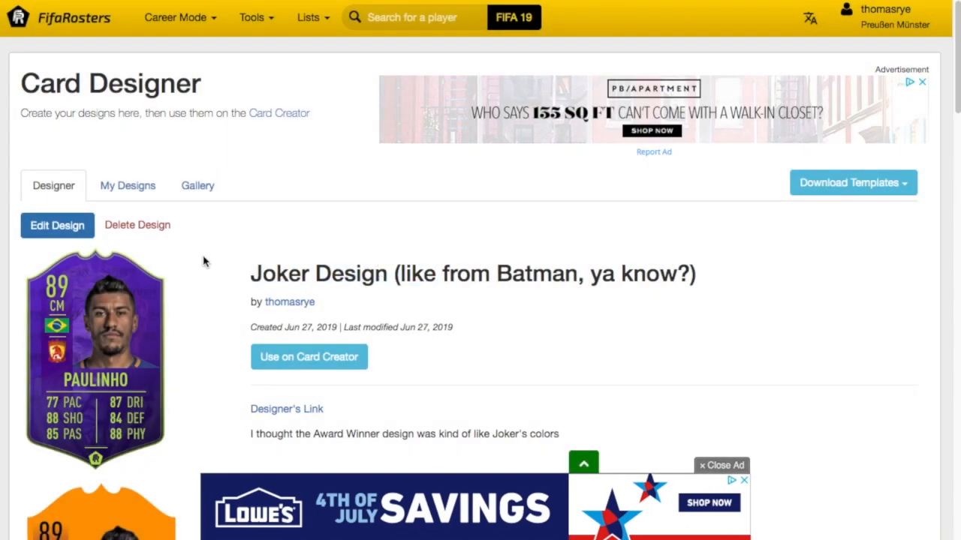
Open the list of own designs and look through the saved FIFA 19 cards
left_click(120, 189)
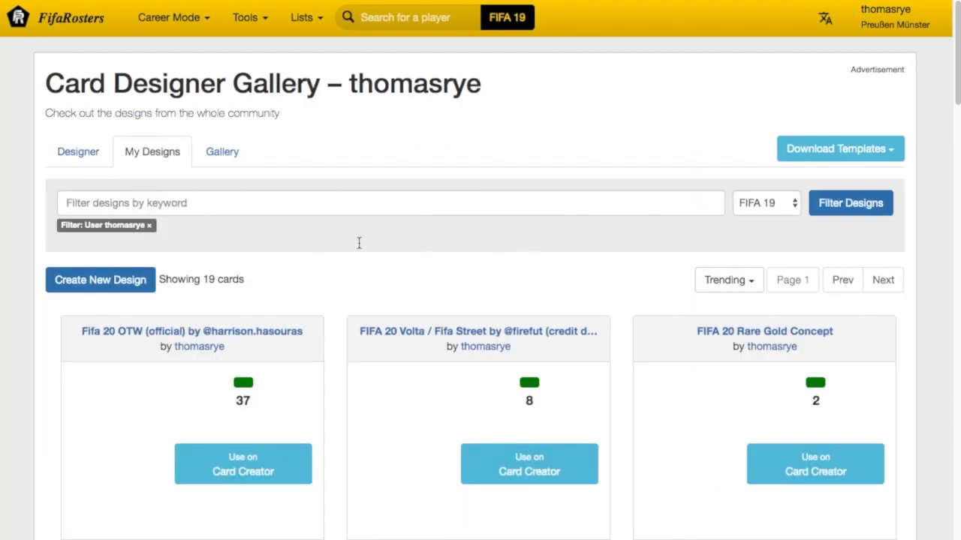
scroll(347, 262, "down", 4)
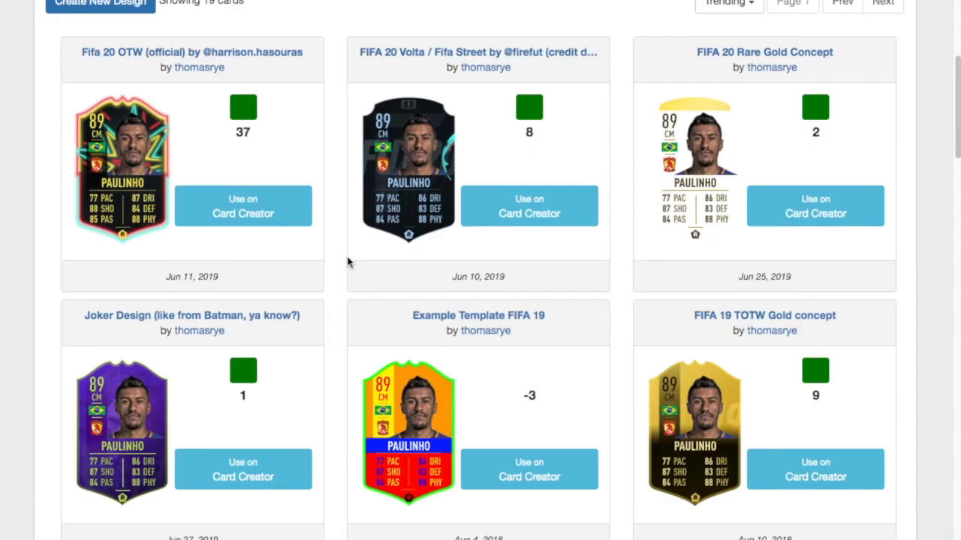
scroll(347, 262, "down", 4)
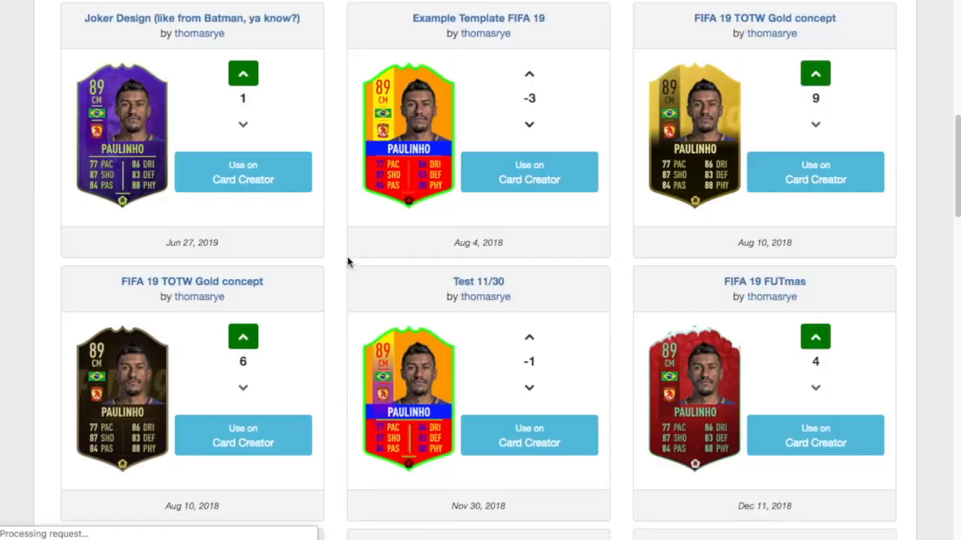
scroll(348, 262, "down", 4)
scroll(347, 262, "up", 10)
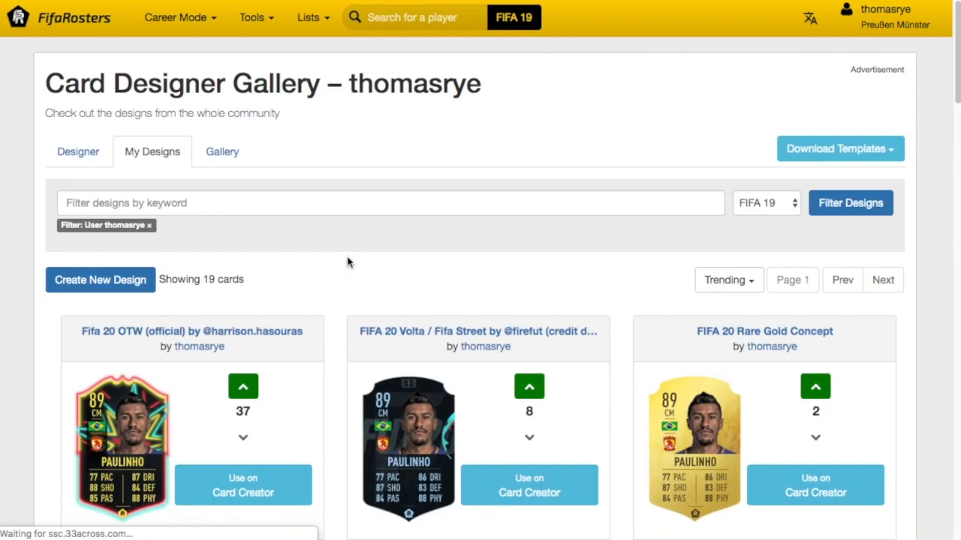
Open the community design gallery and view its available sort orders
left_click(227, 155)
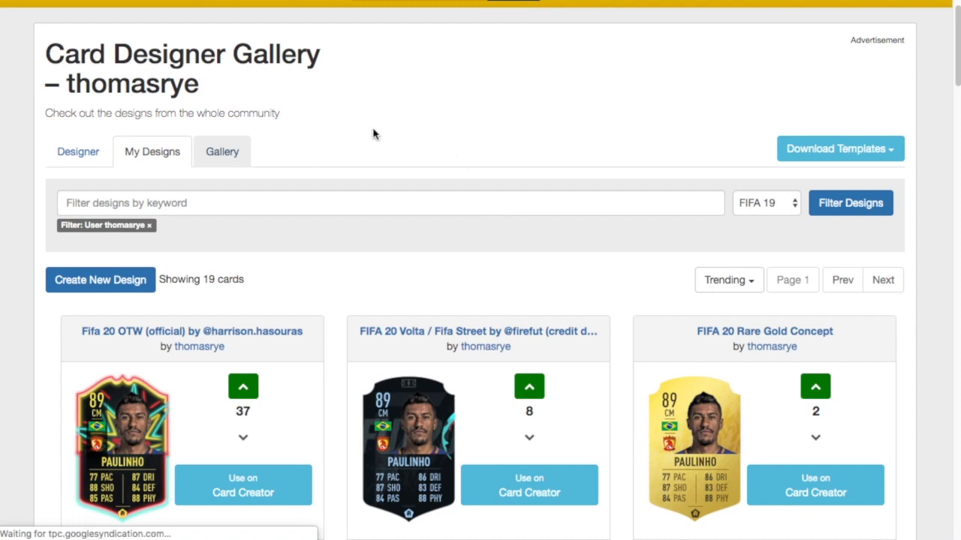
left_click(228, 158)
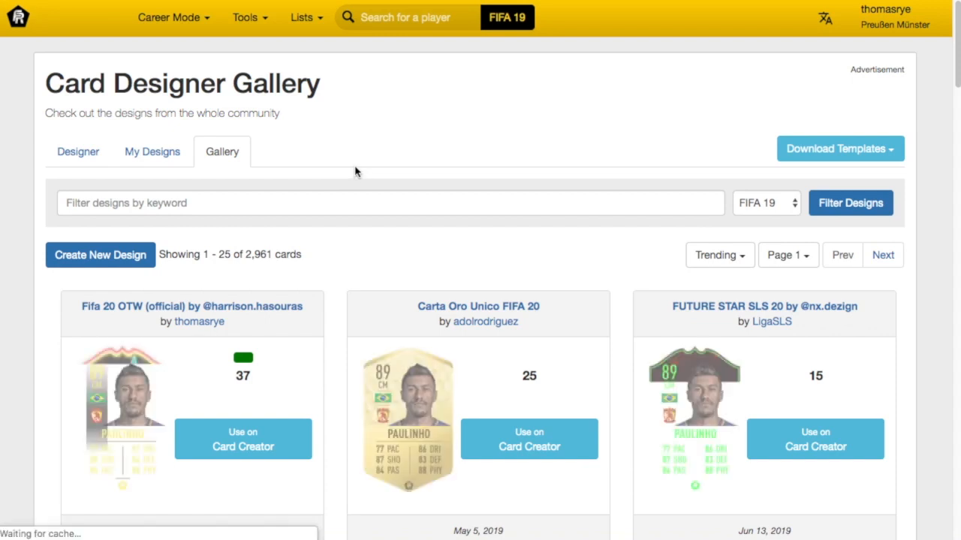
left_click(737, 259)
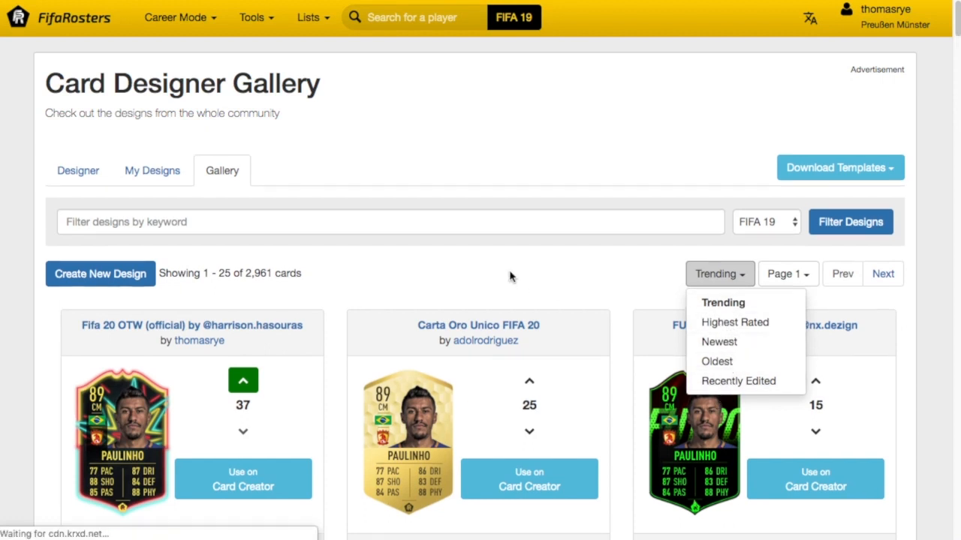
left_click(501, 276)
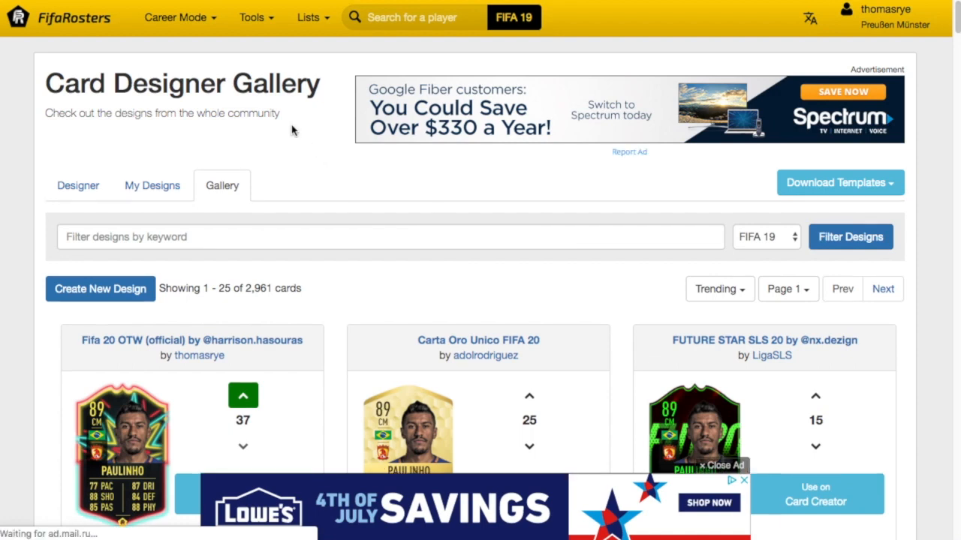
Go to the Card Creator and load Messi's RW TOTS GOLD card from FIFA 19
left_click(253, 18)
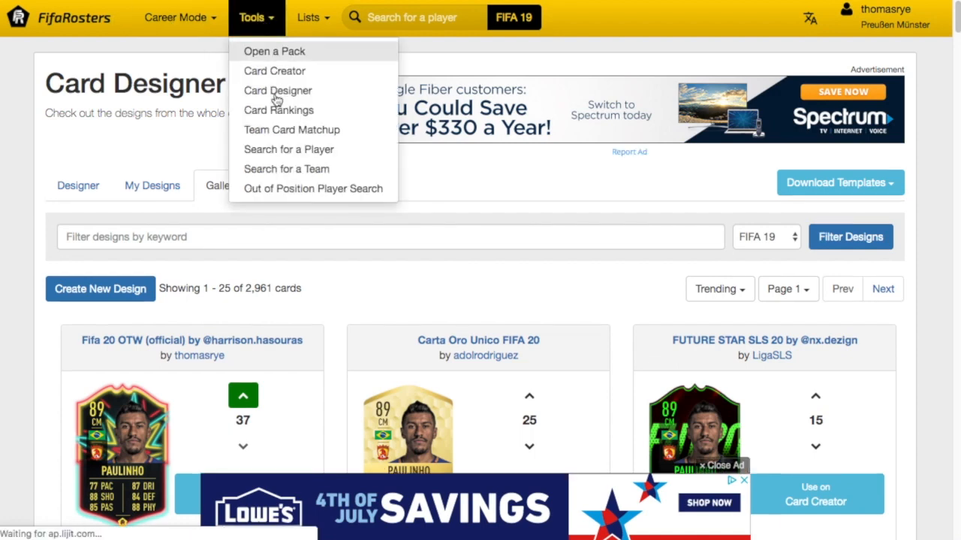
left_click(280, 71)
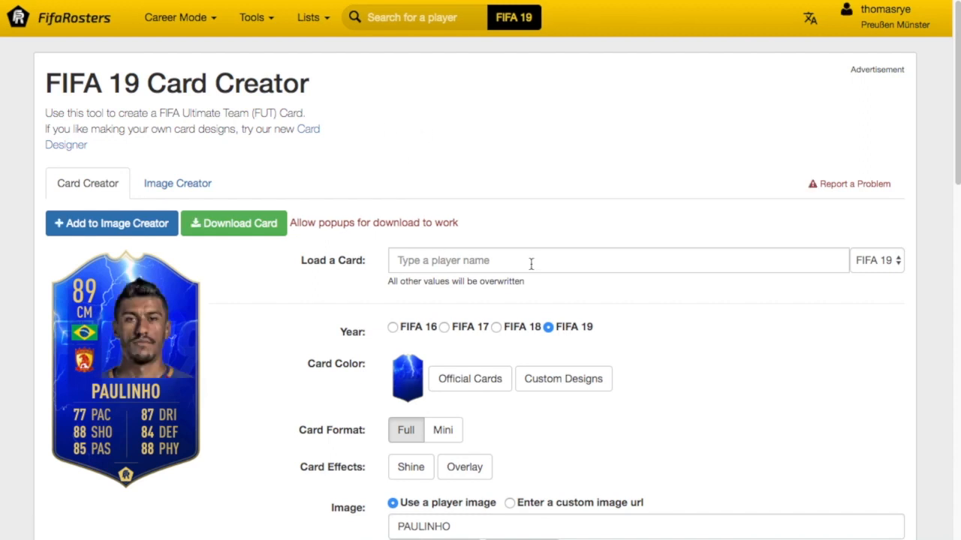
left_click(492, 260)
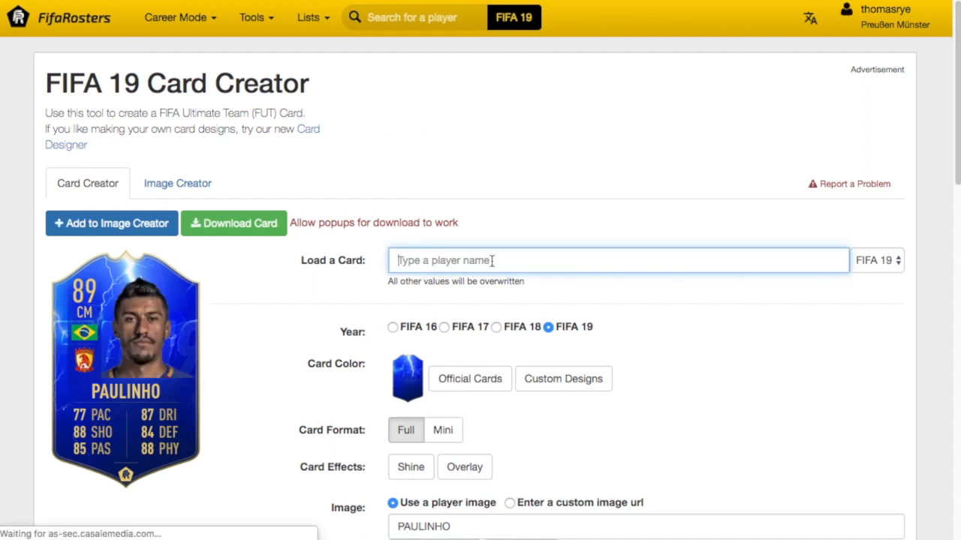
type("messi")
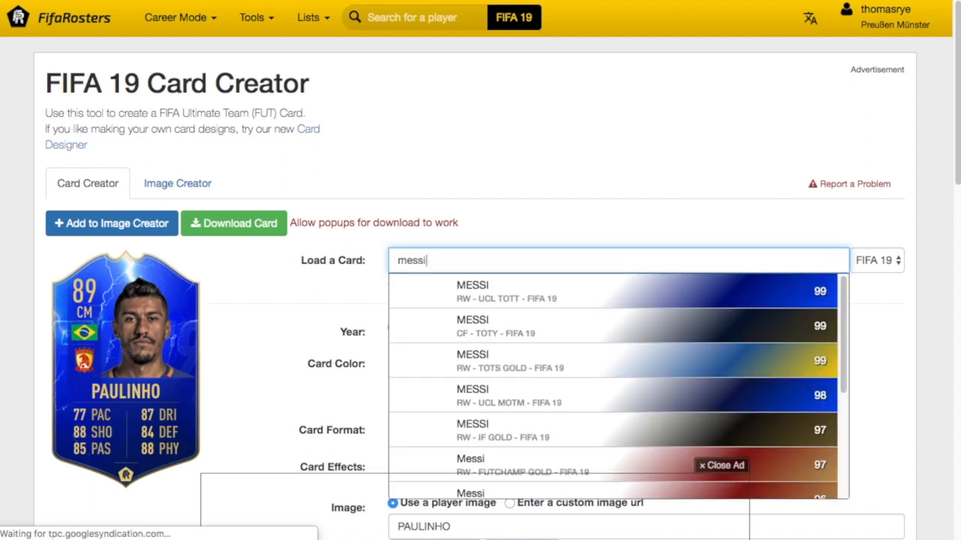
left_click(486, 371)
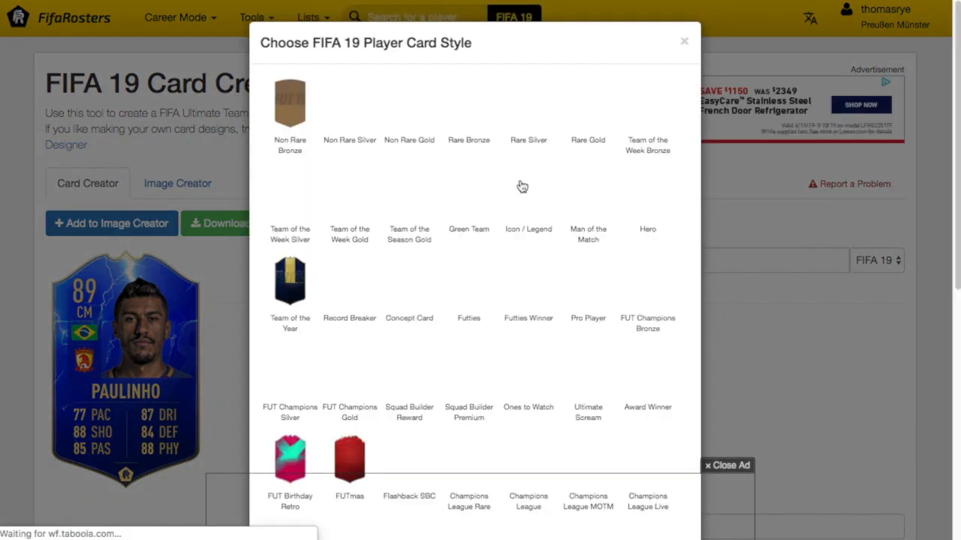
left_click(684, 41)
left_click(453, 256)
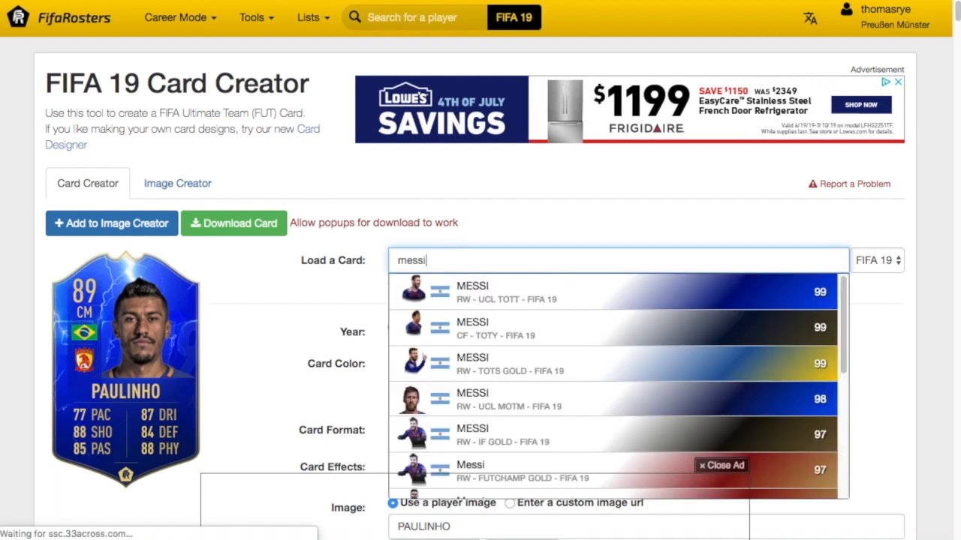
left_click(476, 370)
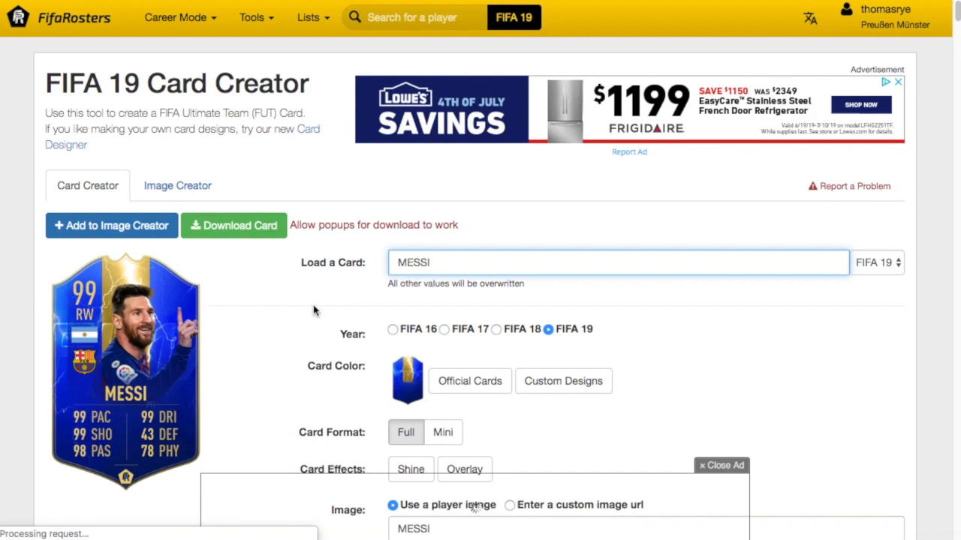
Apply the purple Joker design from the own custom designs to the Messi card
scroll(553, 300, "down", 2)
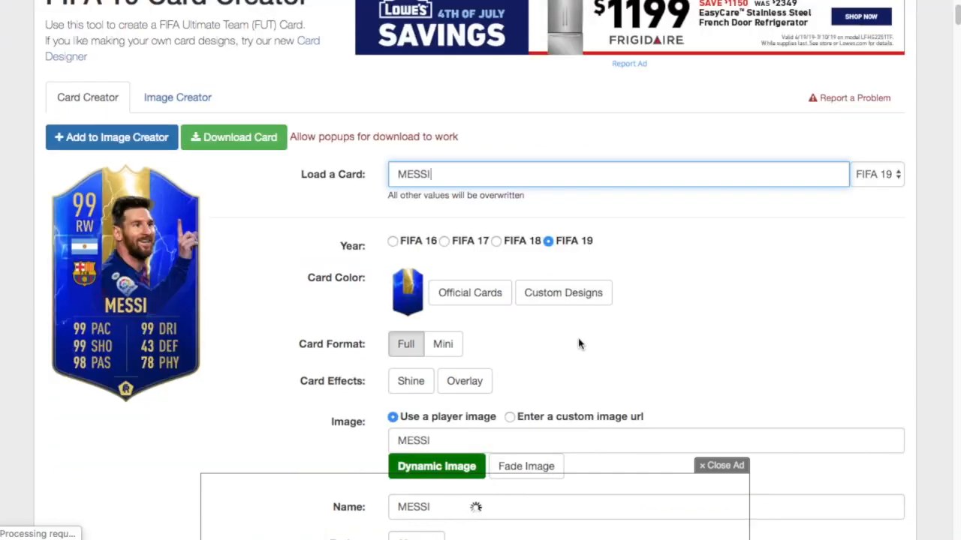
left_click(566, 300)
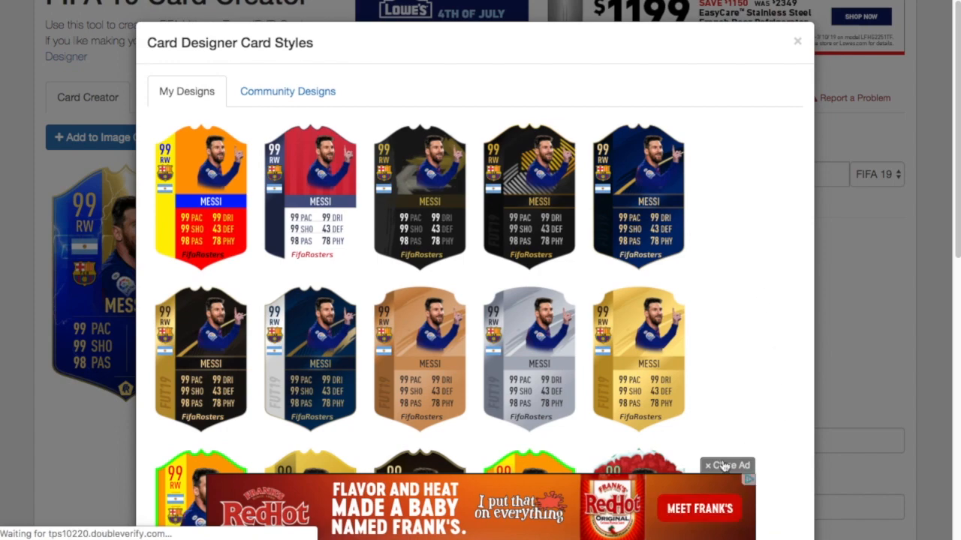
left_click(722, 466)
scroll(418, 246, "down", 2)
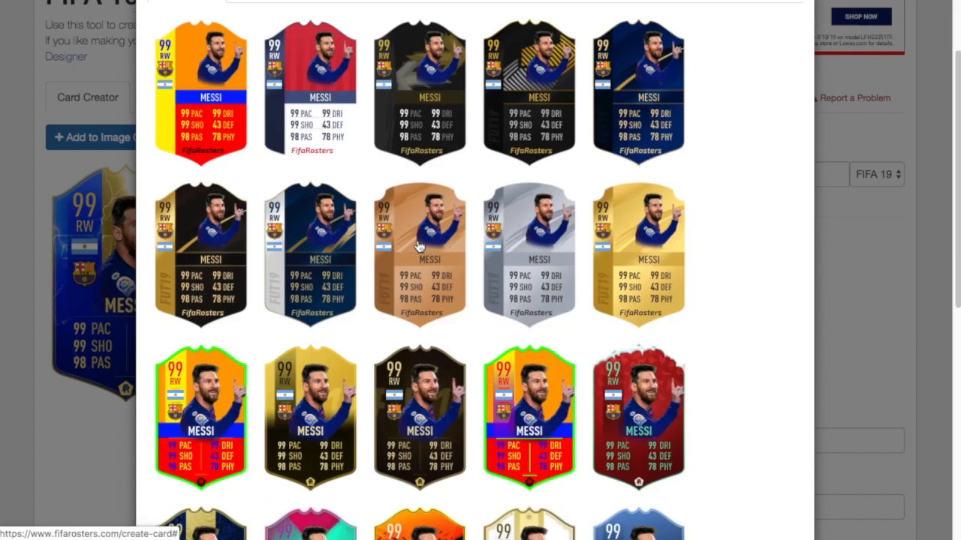
scroll(419, 248, "up", 1)
scroll(419, 247, "down", 6)
scroll(420, 249, "up", 7)
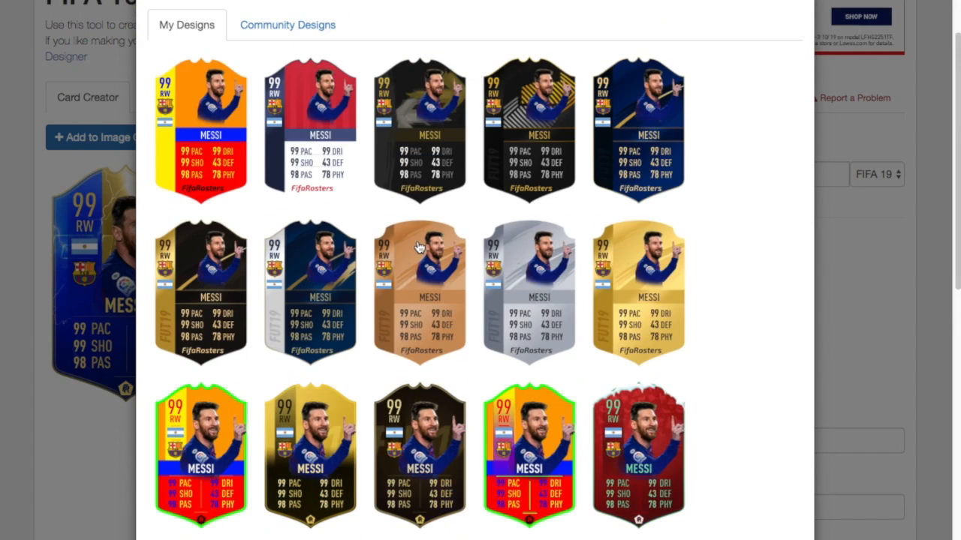
scroll(461, 222, "down", 9)
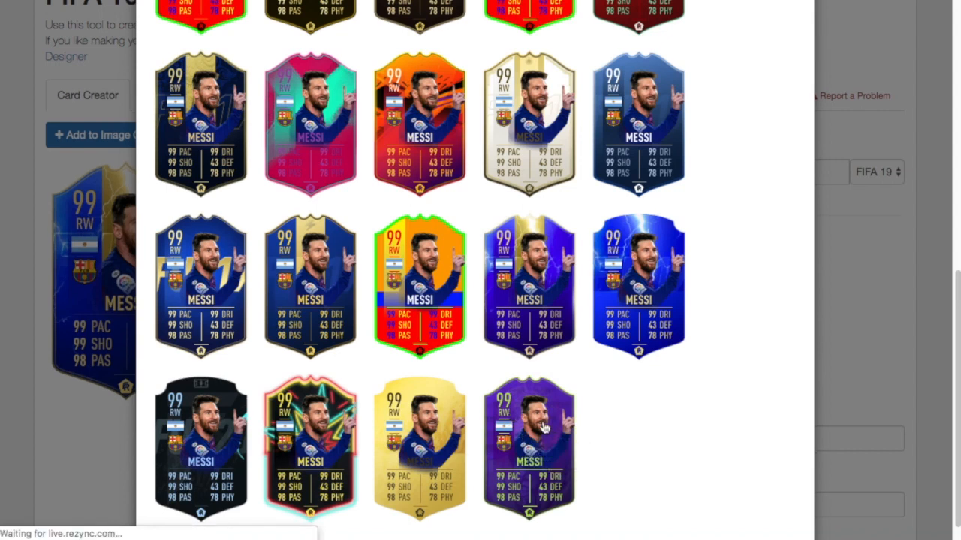
left_click(573, 451)
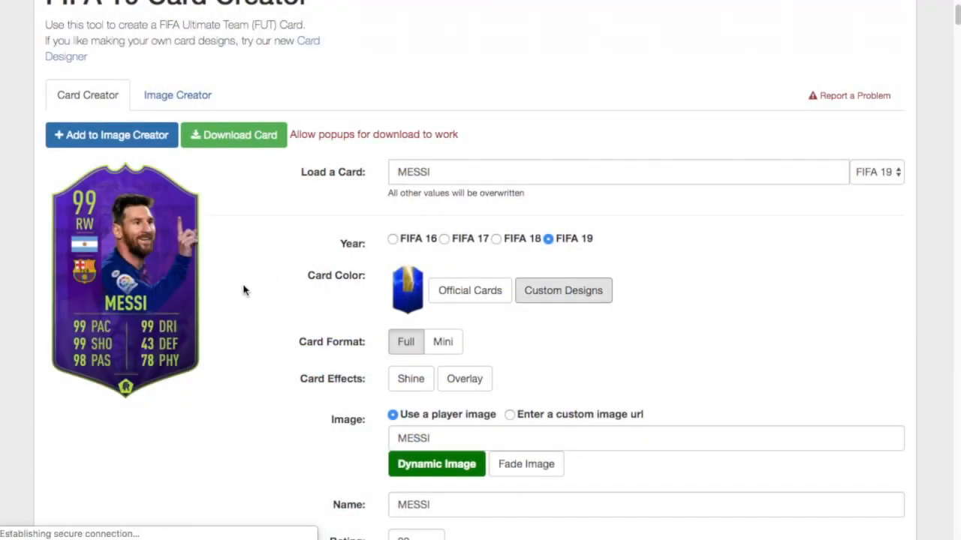
Try the Shine and Overlay card effects on the Messi card, switching each back off
left_click(417, 381)
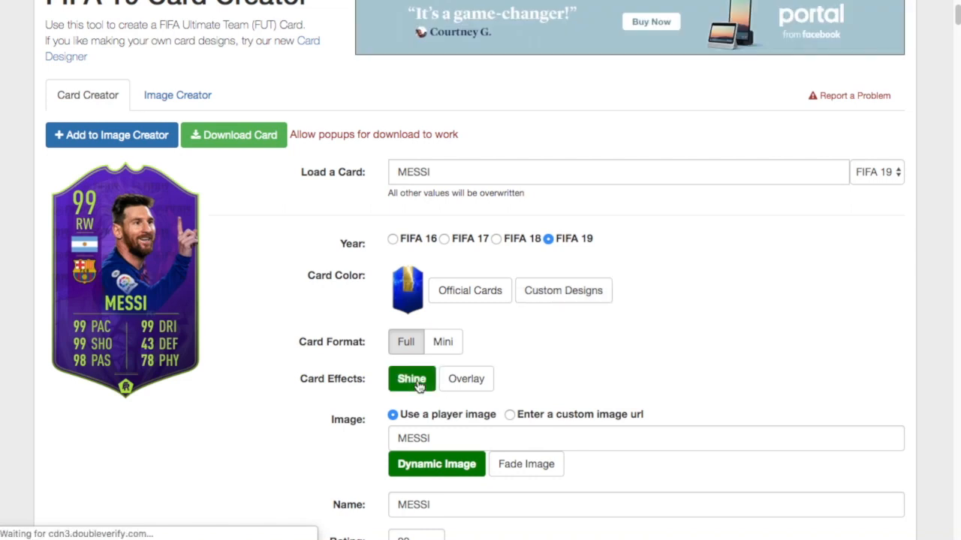
left_click(423, 379)
left_click(463, 384)
left_click(465, 383)
Try the chemistry style option for the card bottom, and set the card bottom to Blank
scroll(607, 371, "down", 4)
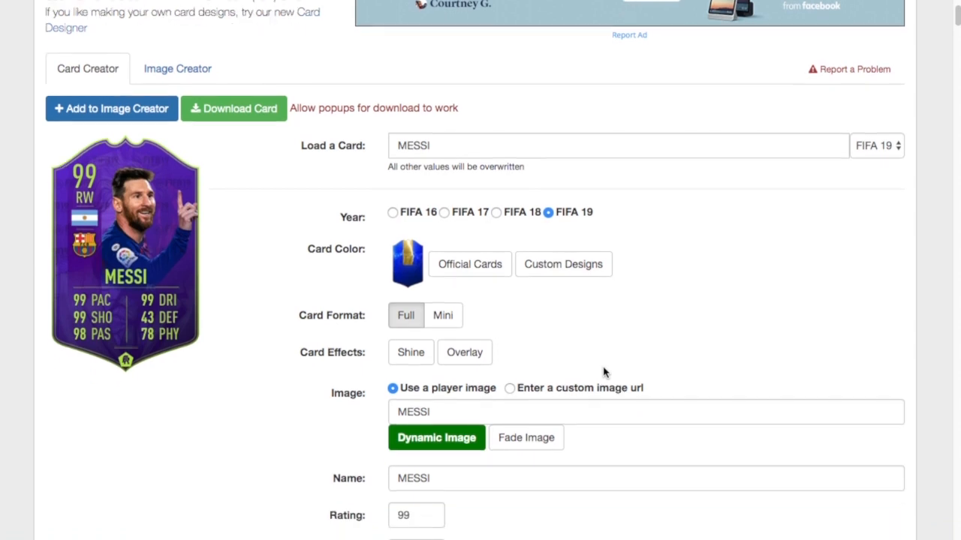
scroll(315, 327, "down", 10)
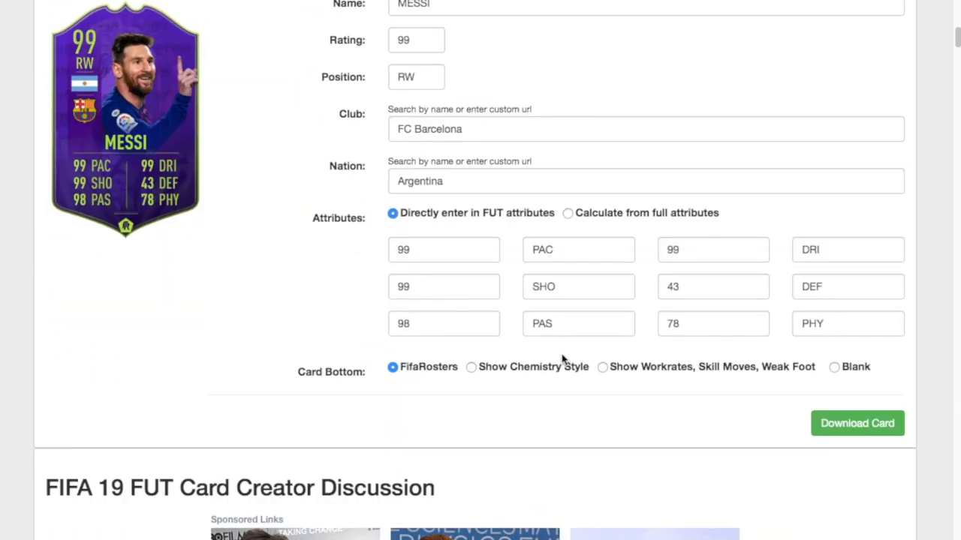
left_click(518, 368)
left_click(860, 369)
scroll(315, 236, "up", 15)
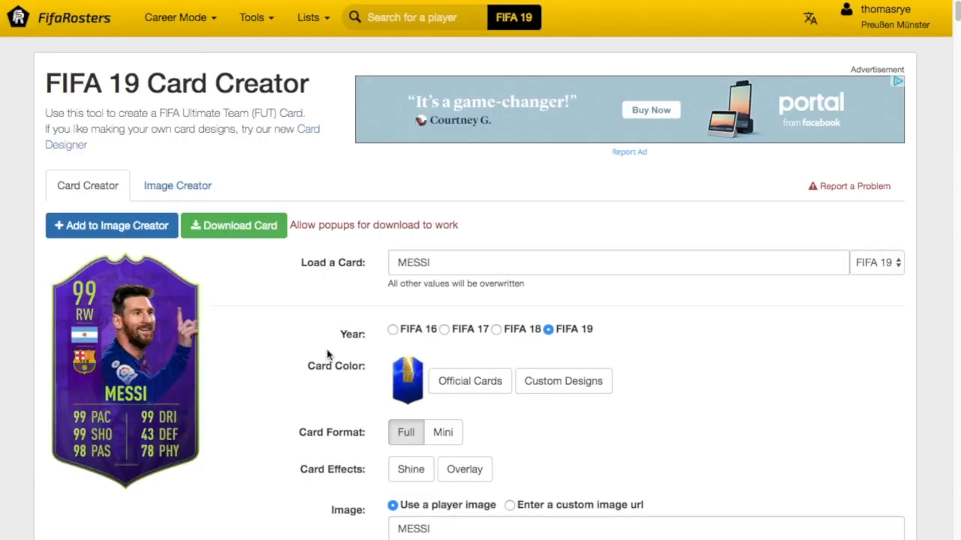
Preview the Messi card in Mini format and return it to Full format
left_click(443, 436)
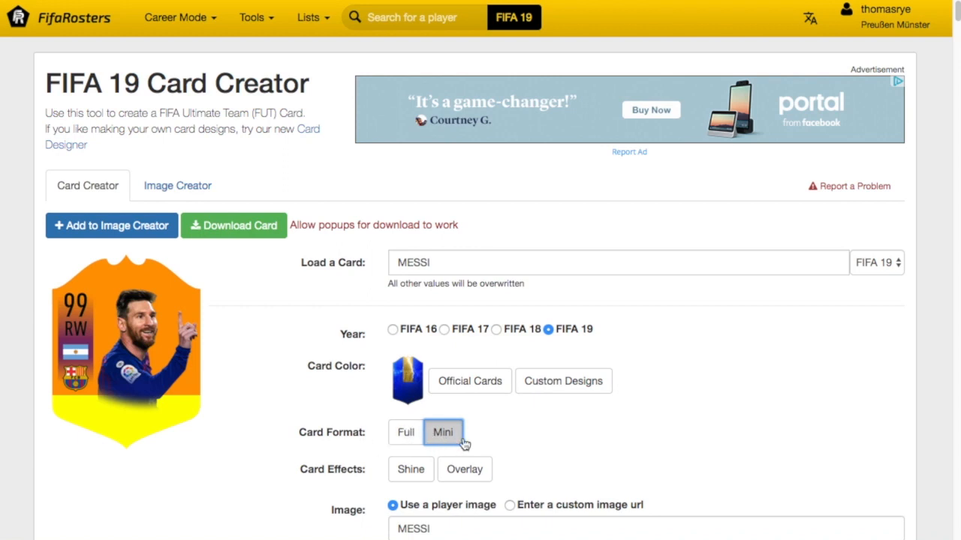
left_click(409, 435)
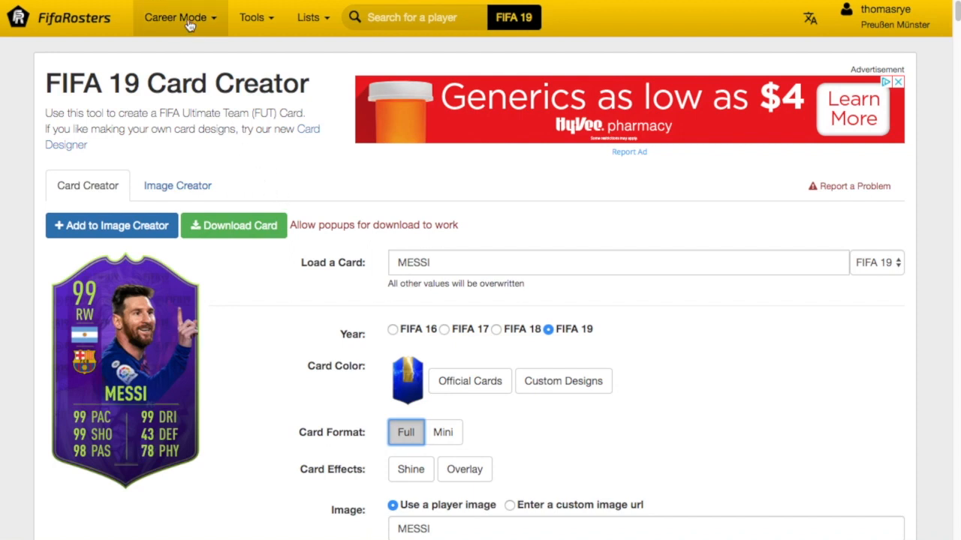
left_click(252, 21)
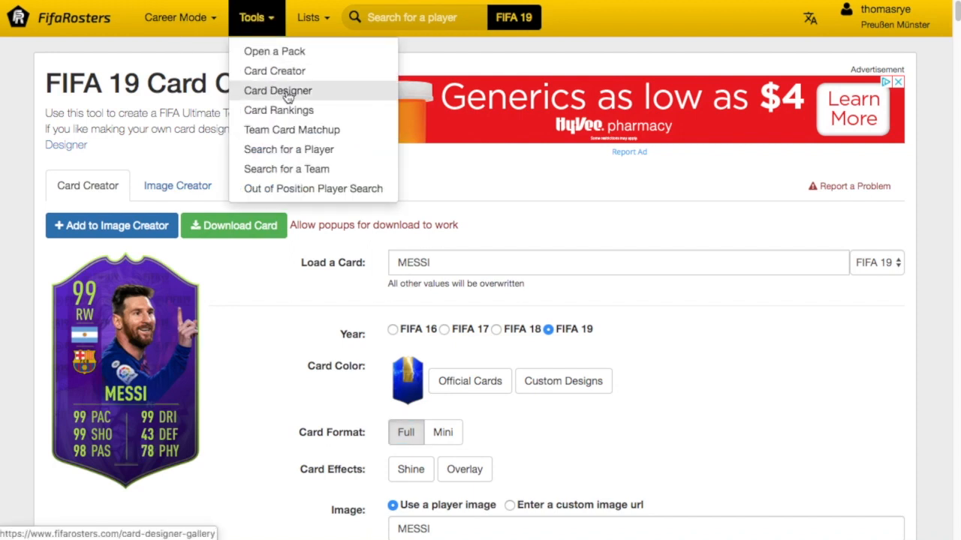
left_click(444, 189)
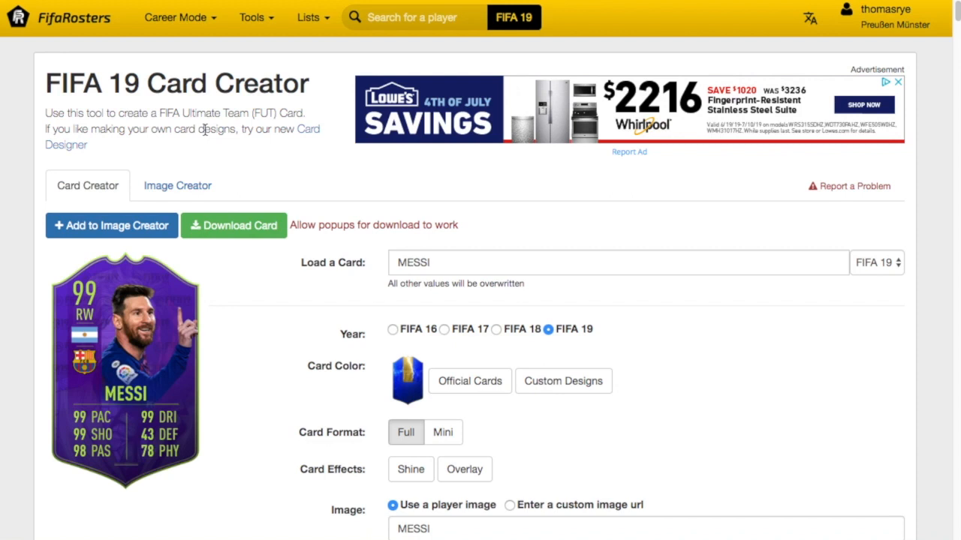
Look through the cards shared in the Card Creator discussion and return to the Messi card
scroll(329, 160, "down", 1)
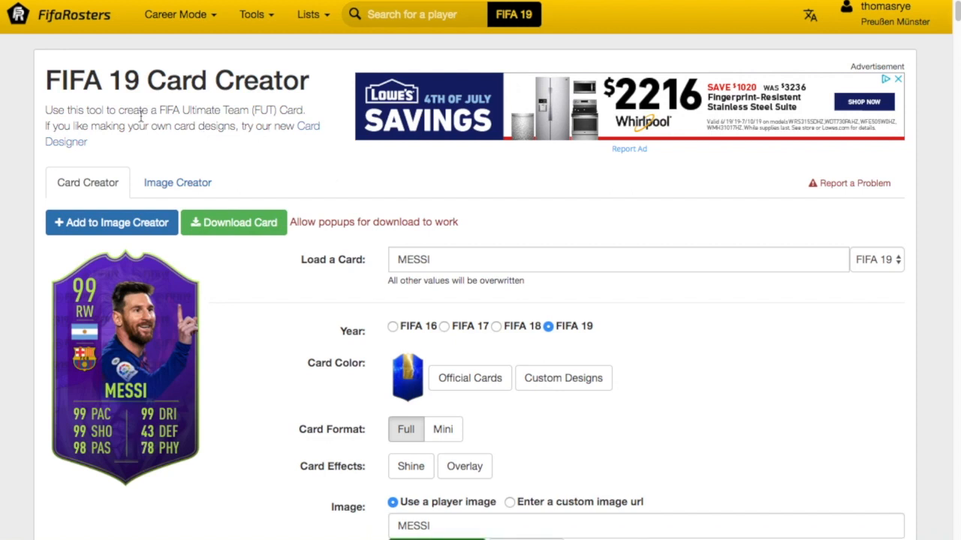
scroll(333, 215, "down", 20)
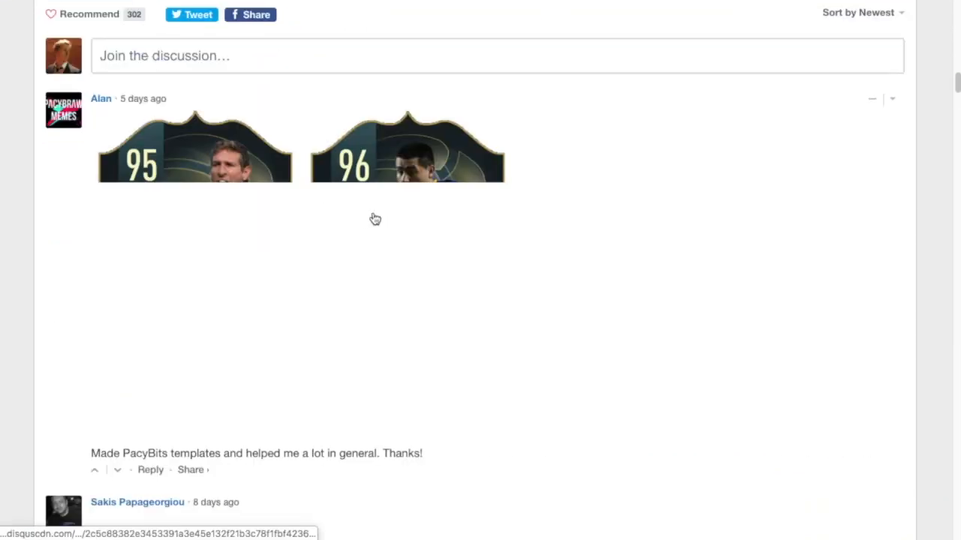
scroll(63, 262, "down", 5)
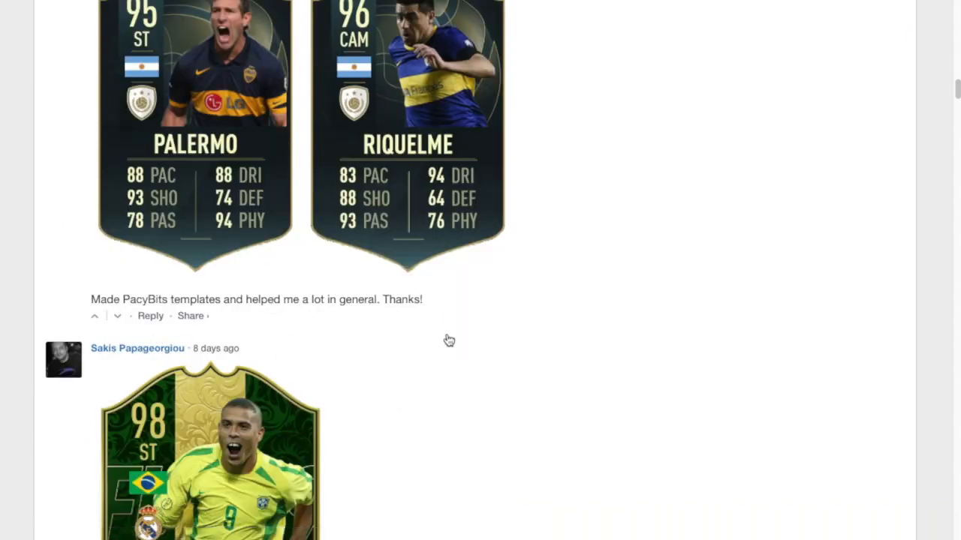
scroll(496, 336, "down", 3)
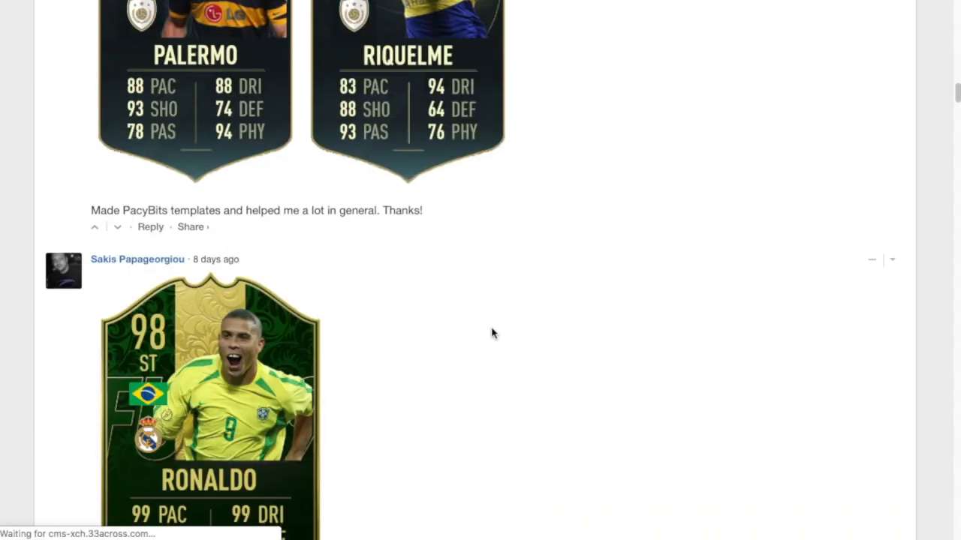
scroll(491, 335, "up", 20)
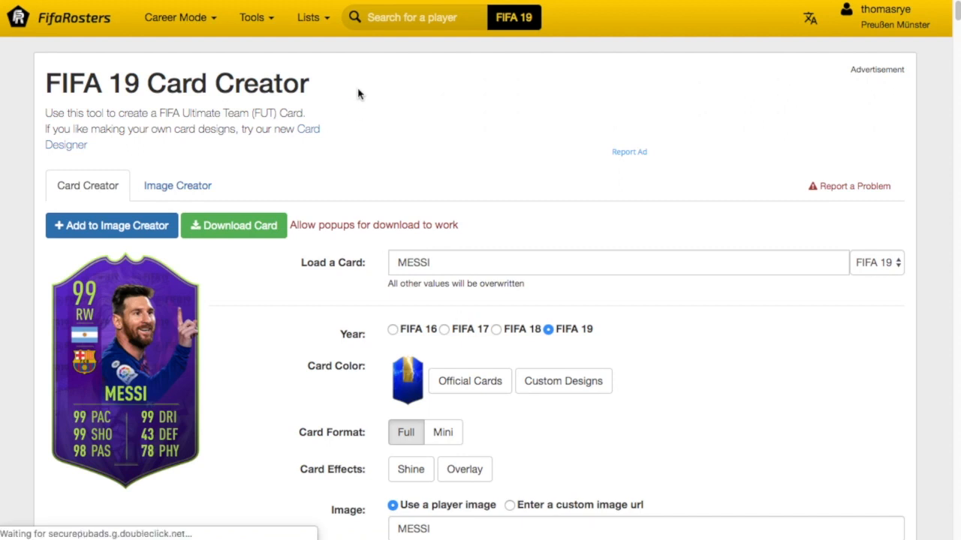